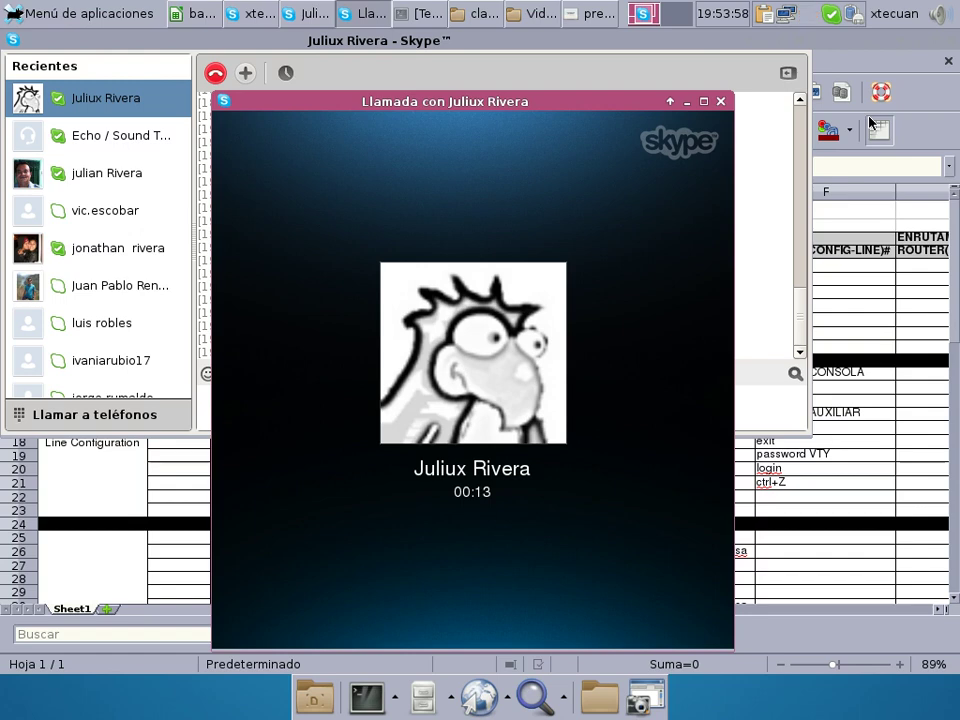
- Open Ratón y Touchpad settings and enable the SynPS/2 Synaptics TouchPad device
{"action": "left_click", "coordinate": [85, 13]}
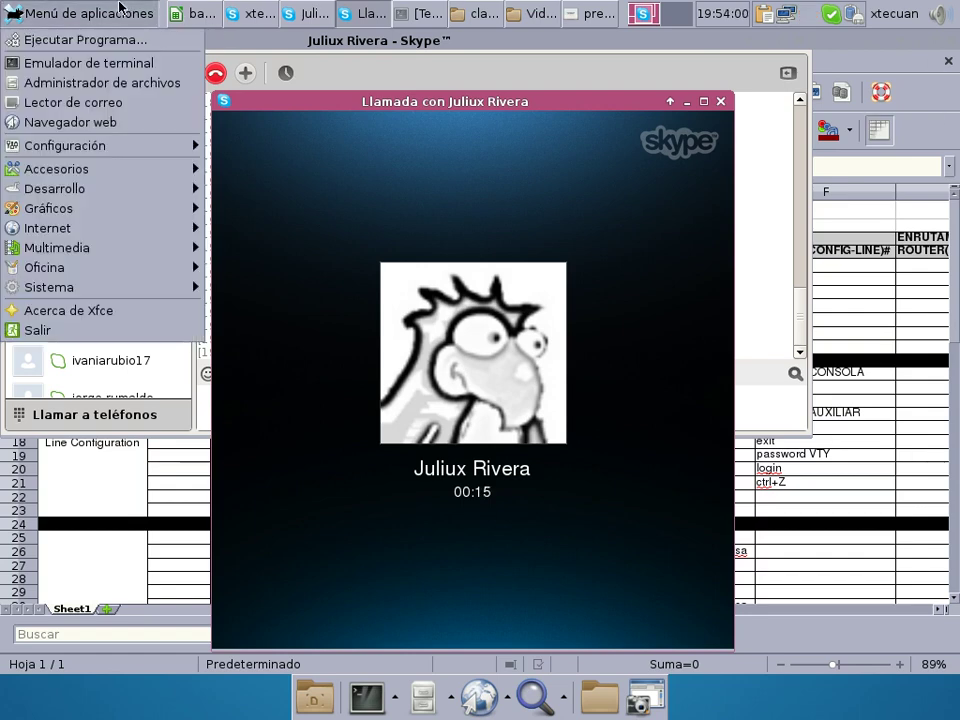
{"action": "mouse_move", "coordinate": [120, 147]}
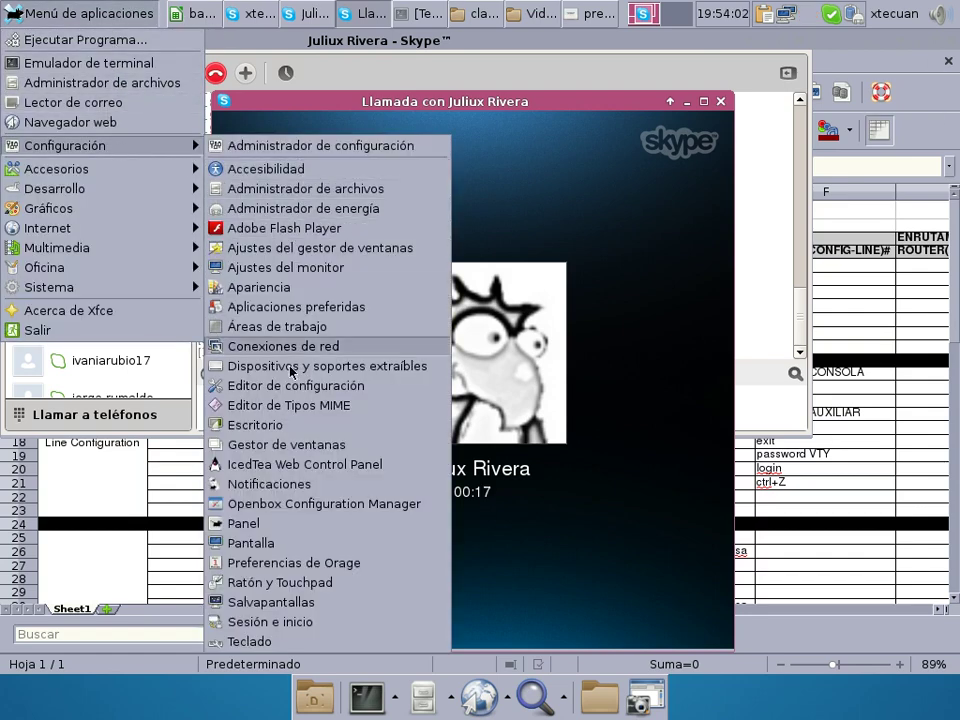
{"action": "left_click", "coordinate": [304, 582]}
{"action": "left_click", "coordinate": [333, 285]}
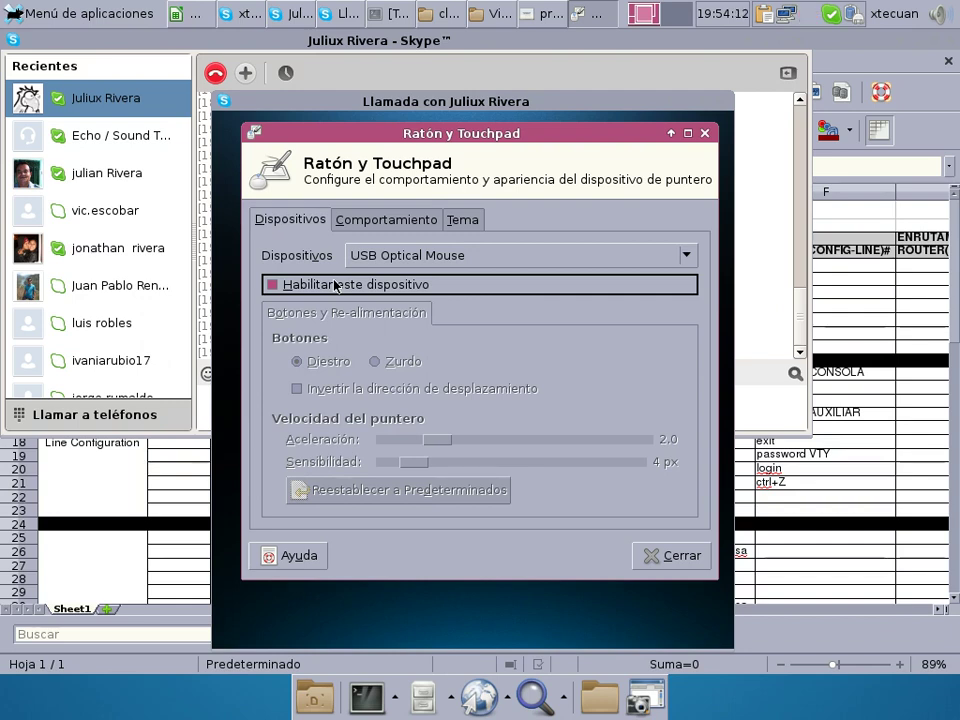
{"action": "key", "text": "Tab"}
{"action": "key", "text": "Tab"}
{"action": "key", "text": "Tab"}
{"action": "key", "text": "Tab"}
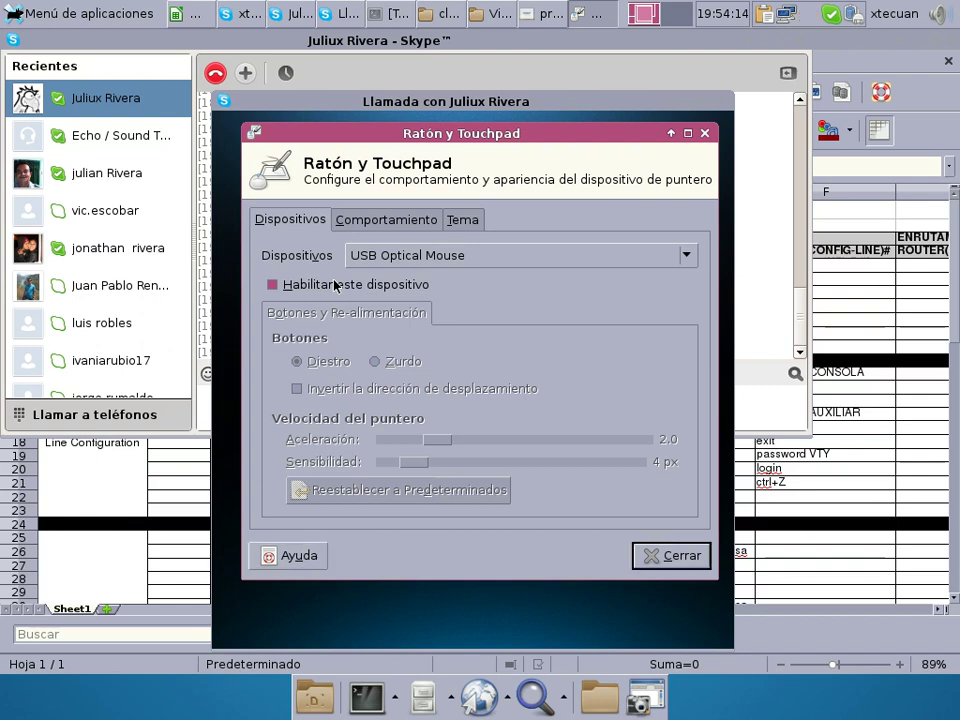
{"action": "key", "text": "space"}
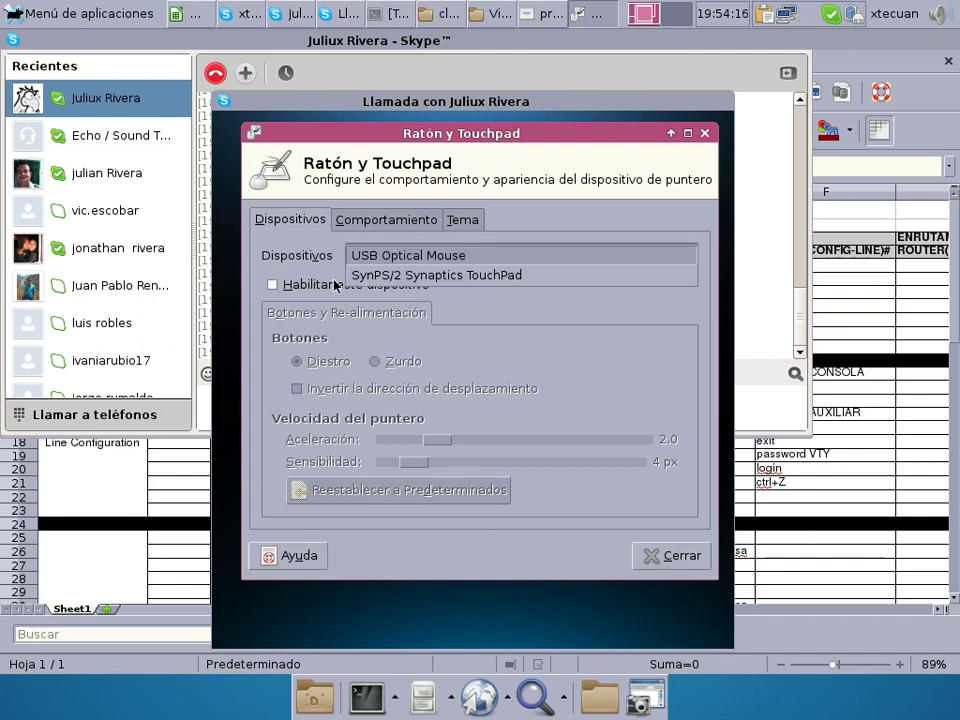
{"action": "key", "text": "Down"}
{"action": "key", "text": "Return"}
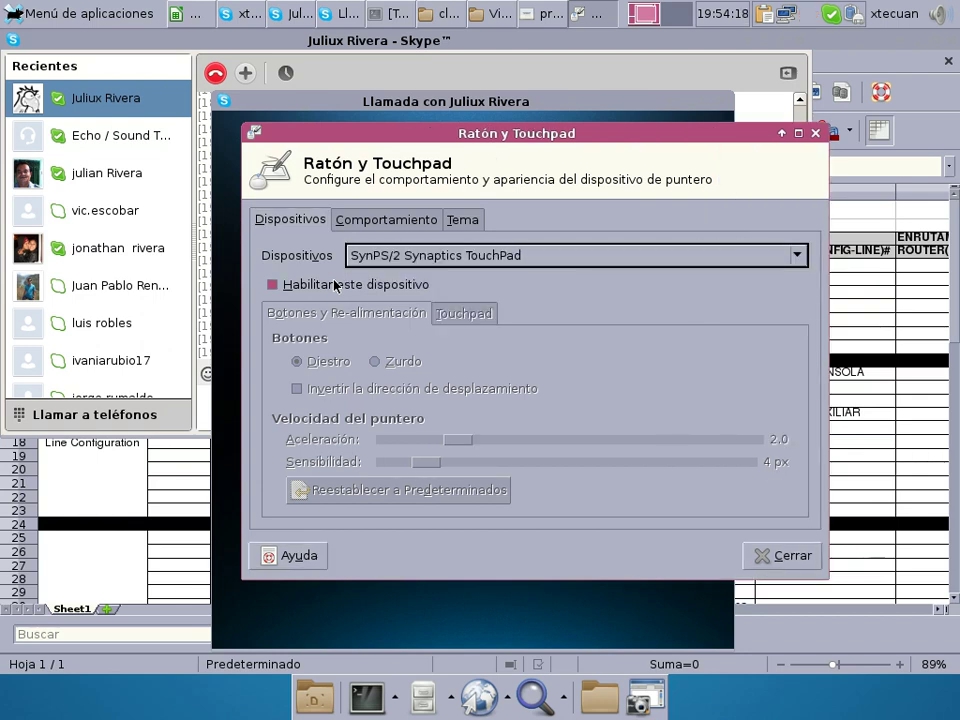
{"action": "key", "text": "Tab"}
{"action": "key", "text": "space"}
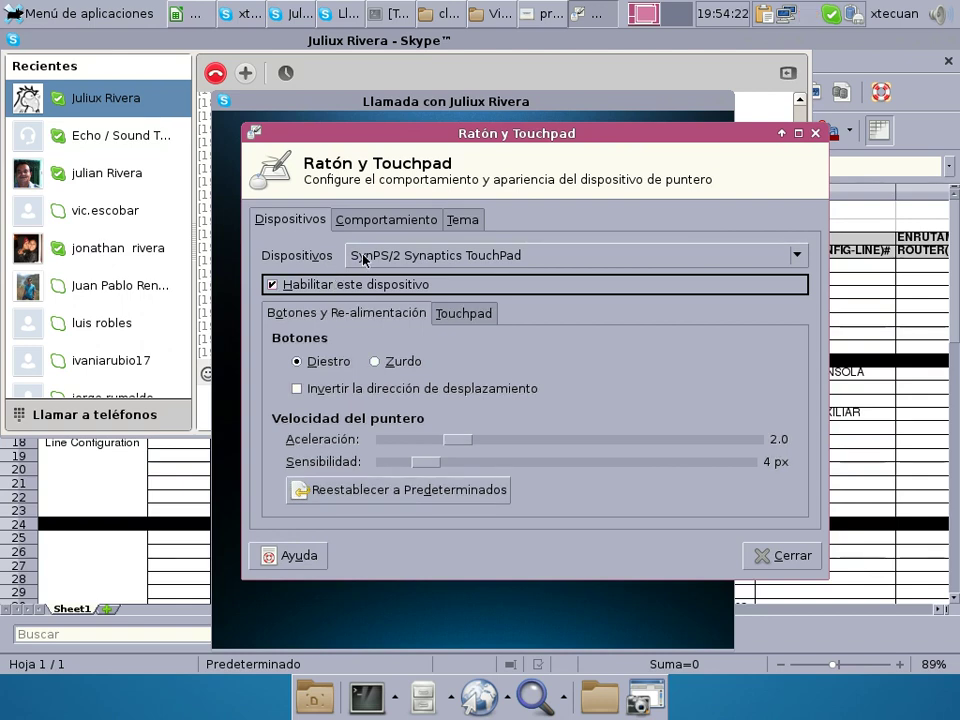
- Re-enable the USB Optical Mouse and close the settings dialog
{"action": "left_click", "coordinate": [365, 259]}
{"action": "left_click", "coordinate": [370, 241]}
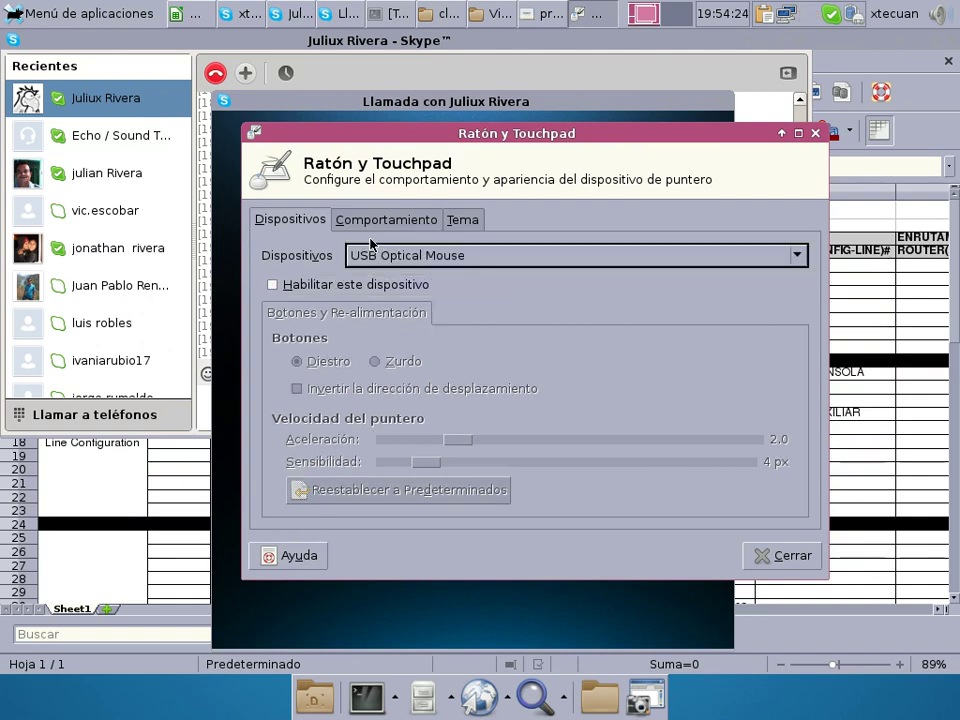
{"action": "left_click", "coordinate": [358, 288]}
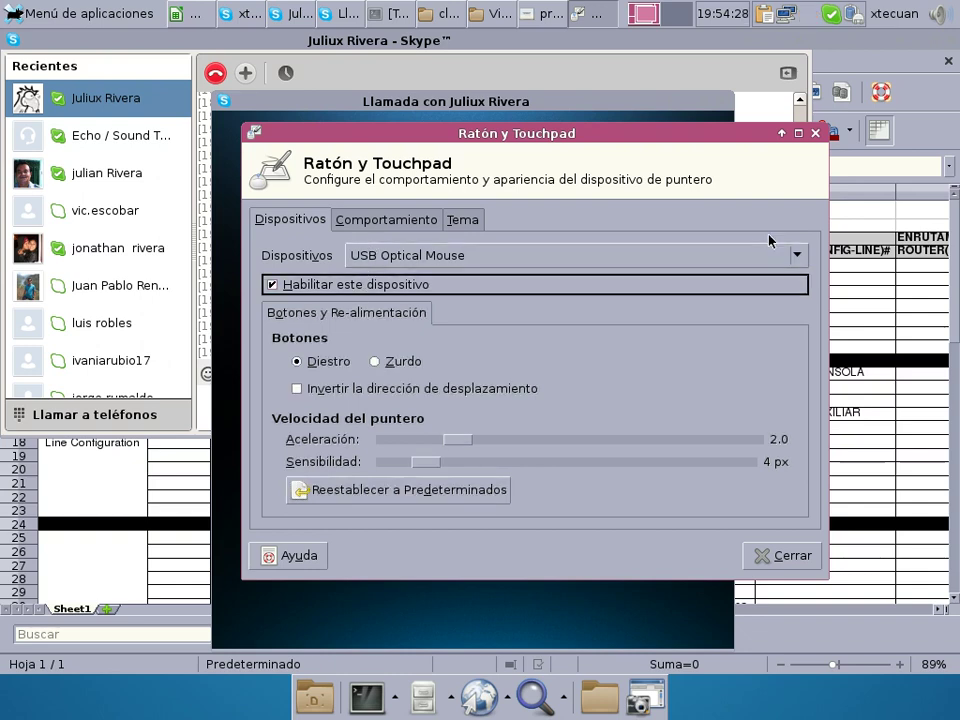
{"action": "scroll", "coordinate": [768, 241], "scroll_direction": "down", "scroll_amount": 1}
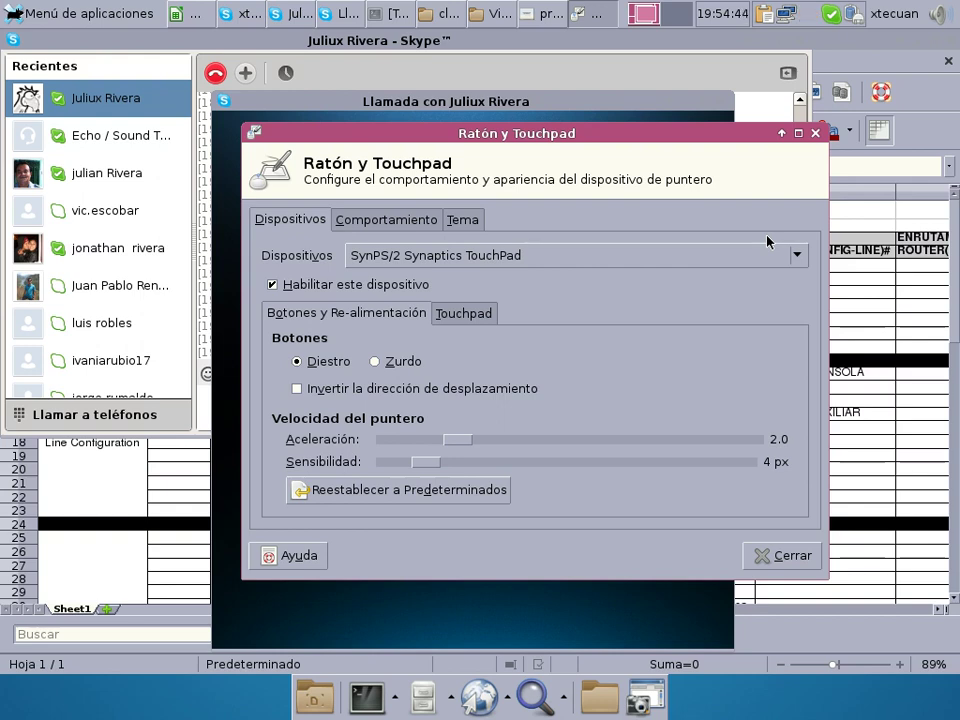
{"action": "left_click", "coordinate": [775, 560]}
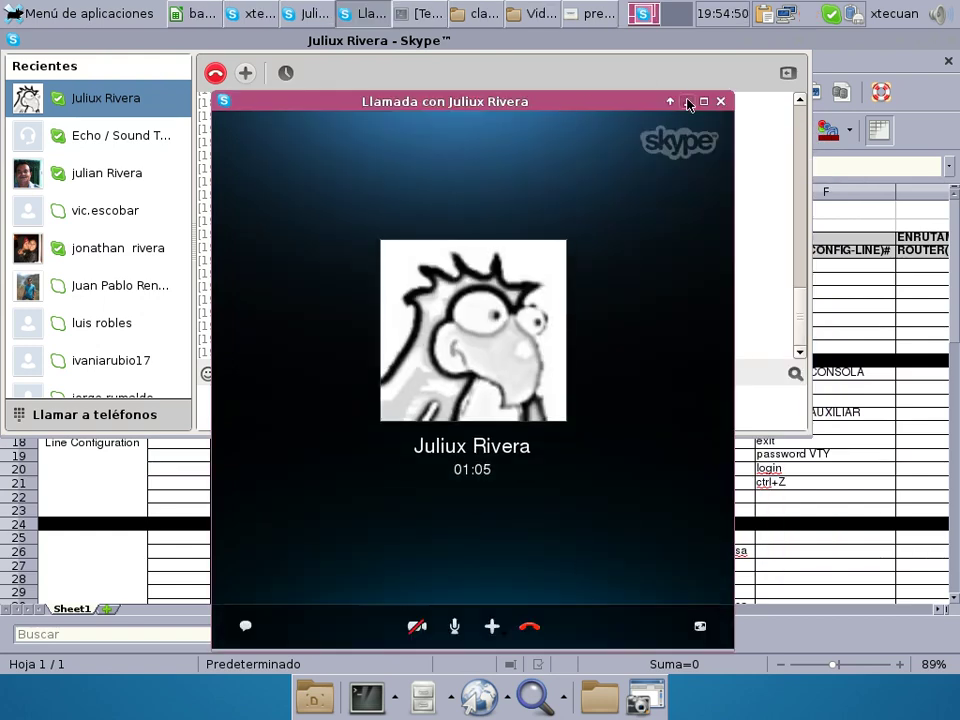
- Minimize both Skype windows and open Guardar como for basicConfig.ods in Calc
{"action": "left_click", "coordinate": [686, 101]}
{"action": "left_click", "coordinate": [764, 41]}
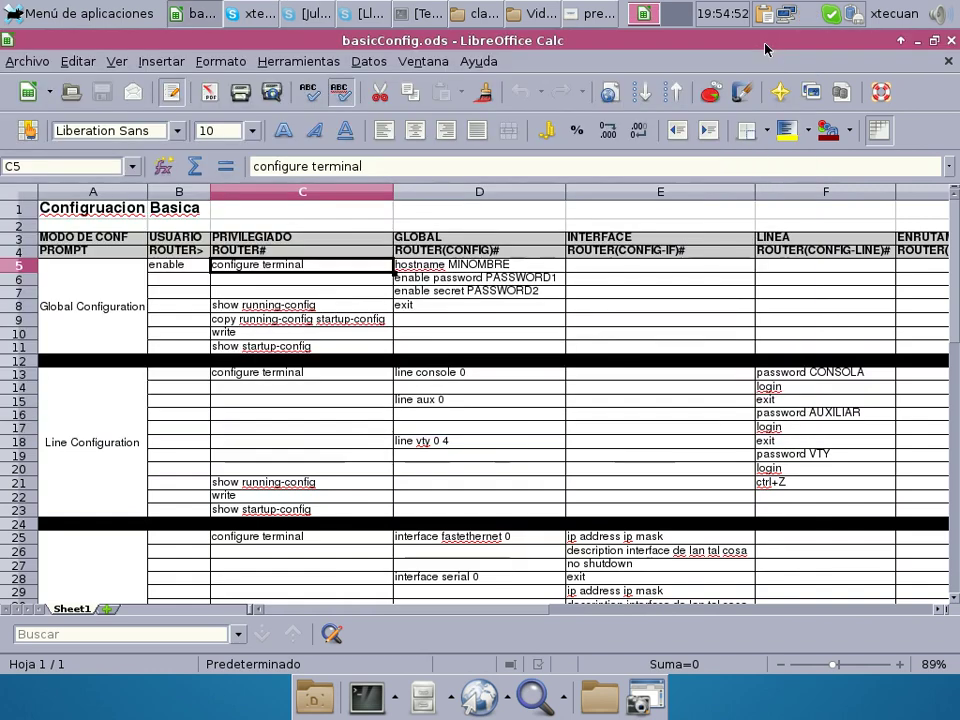
{"action": "left_click", "coordinate": [38, 63]}
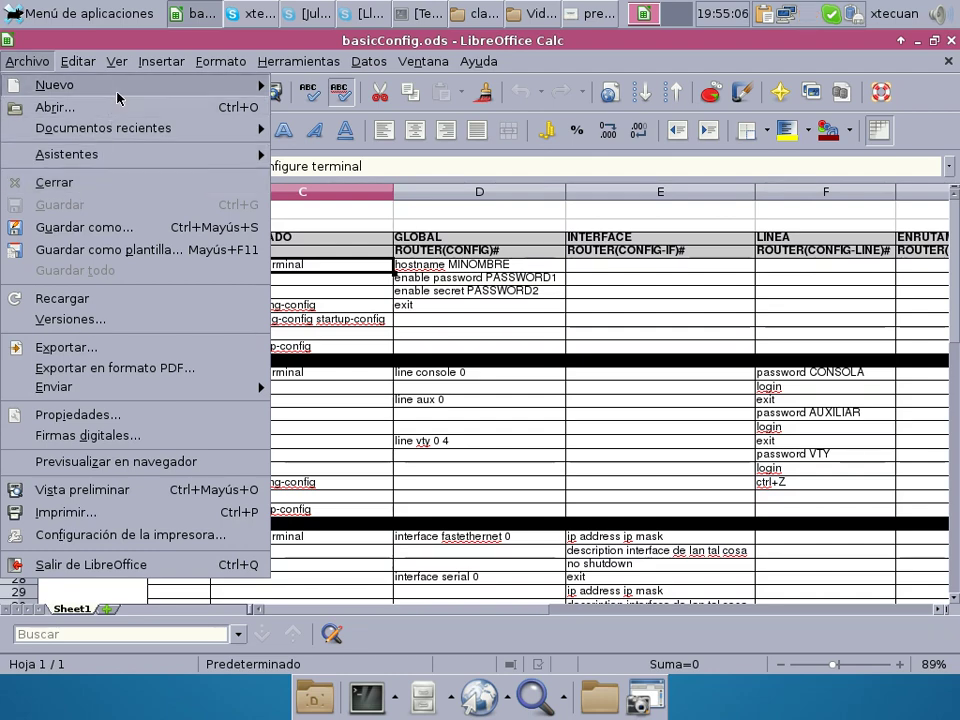
{"action": "mouse_move", "coordinate": [118, 96]}
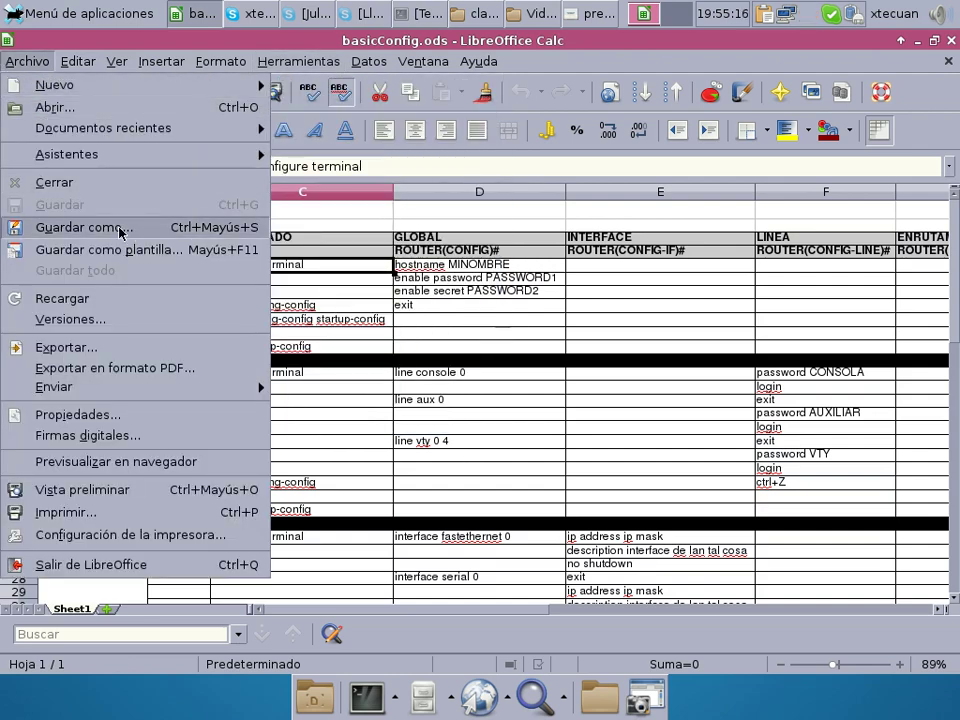
{"action": "left_click", "coordinate": [84, 227]}
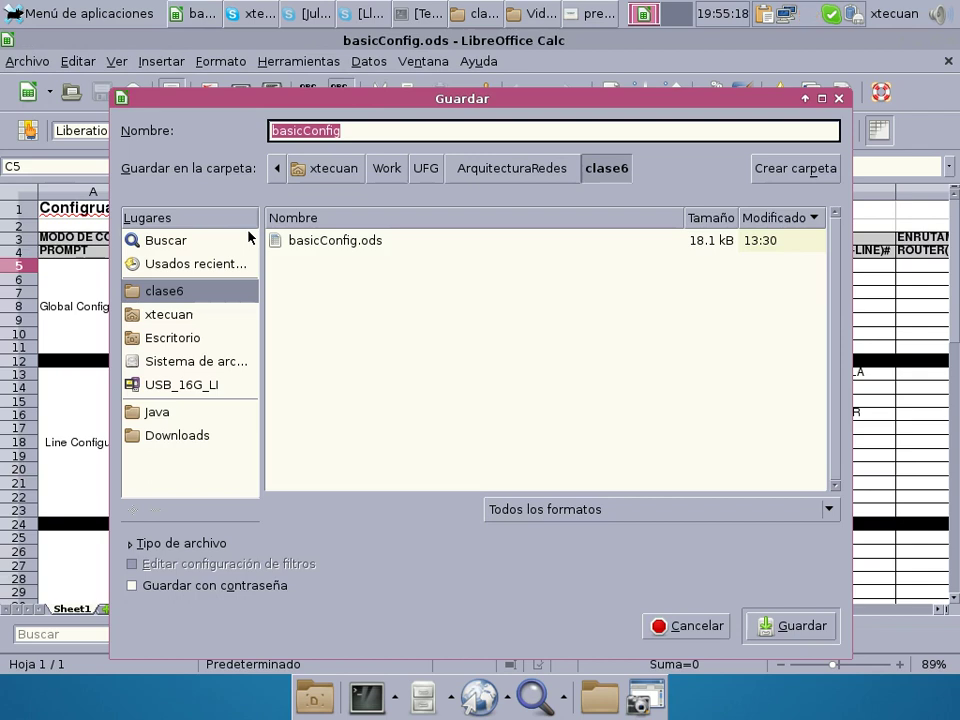
- Save as basicConfig.xls in Excel 97/2000/XP/2003 format, keep that format, and launch Firefox
{"action": "left_click", "coordinate": [573, 510]}
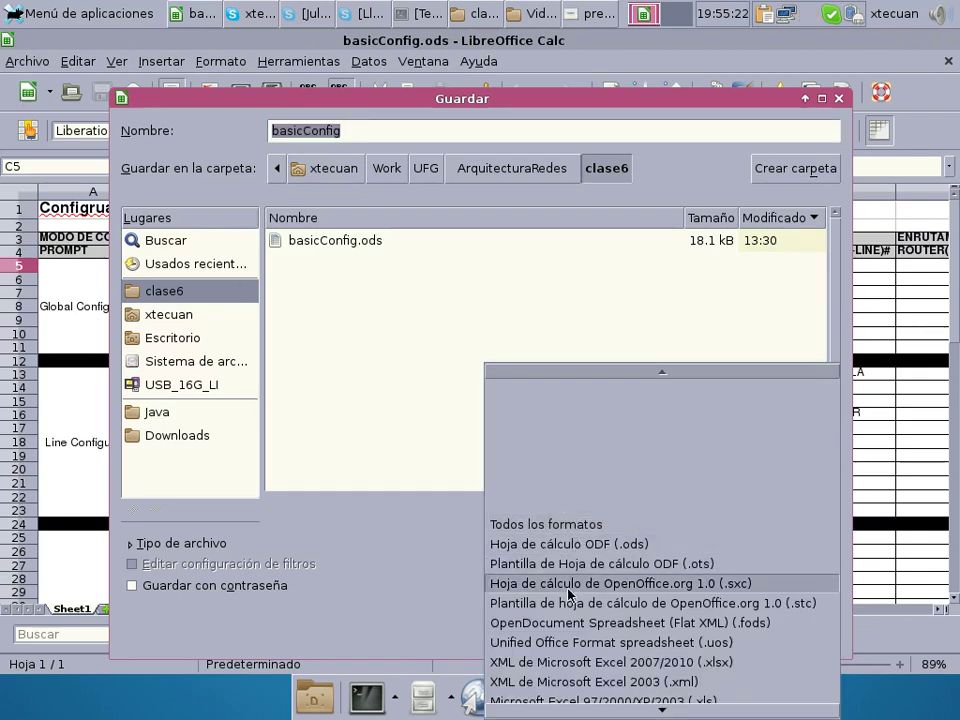
{"action": "left_click", "coordinate": [550, 694]}
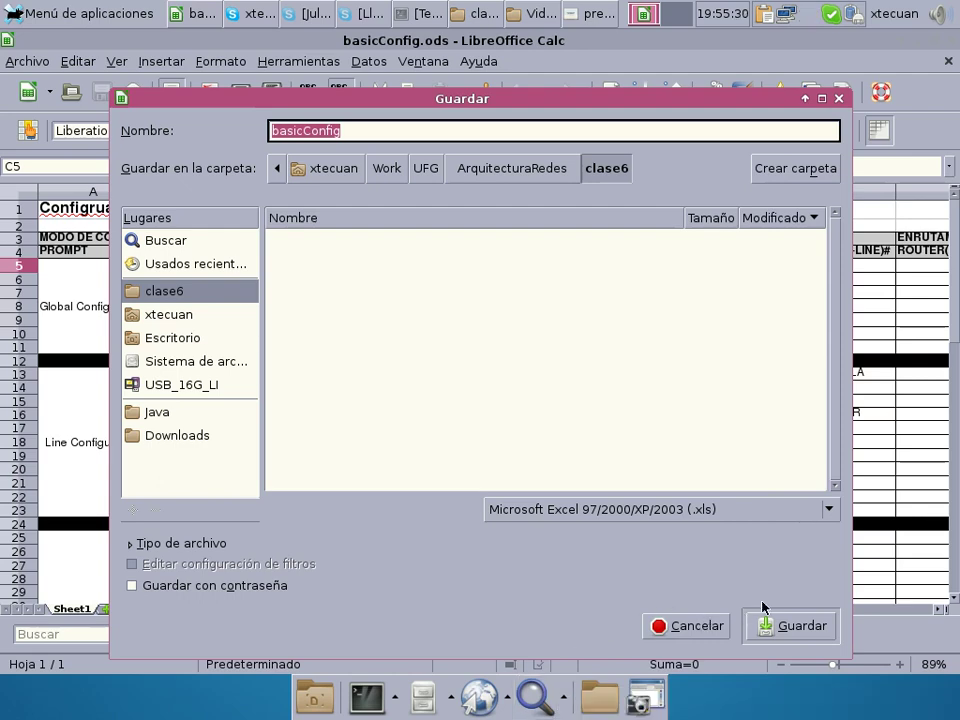
{"action": "left_click", "coordinate": [786, 626]}
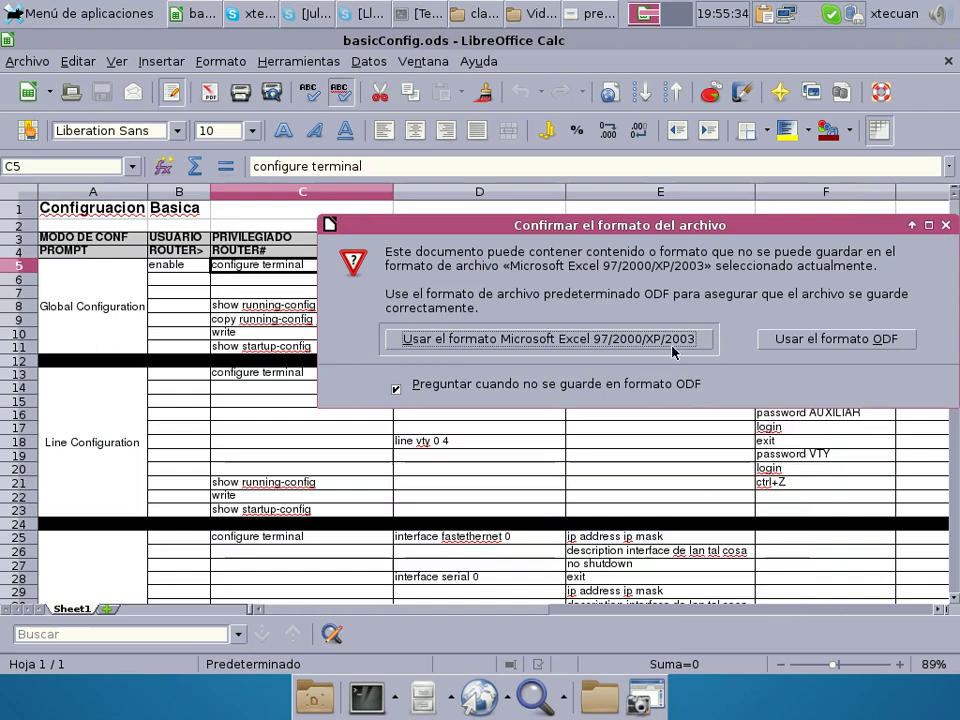
{"action": "left_click", "coordinate": [672, 347]}
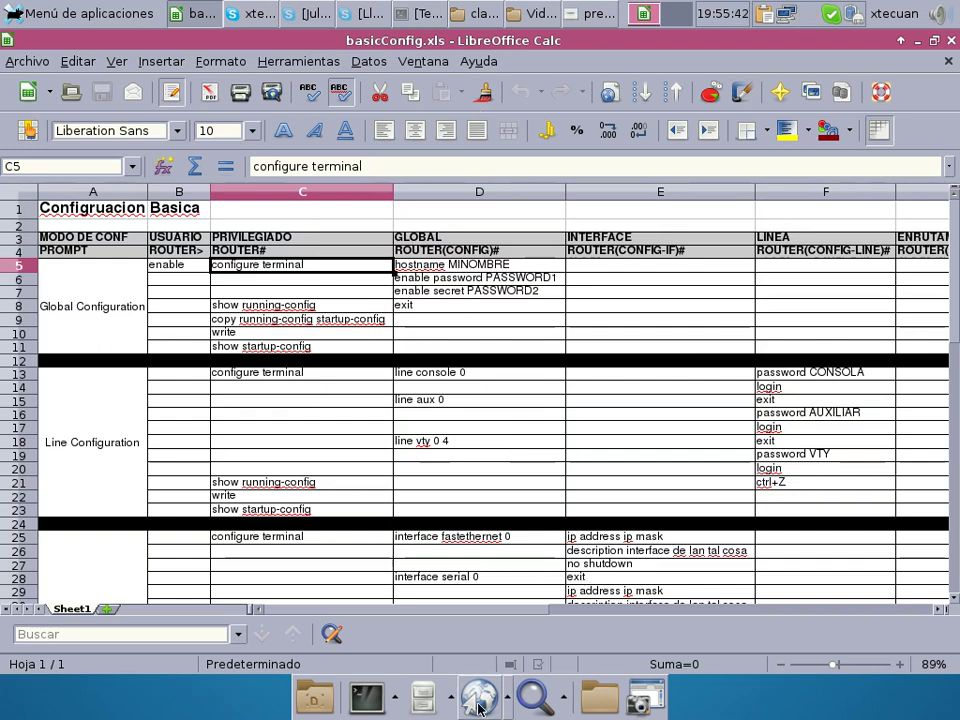
{"action": "left_click", "coordinate": [478, 706]}
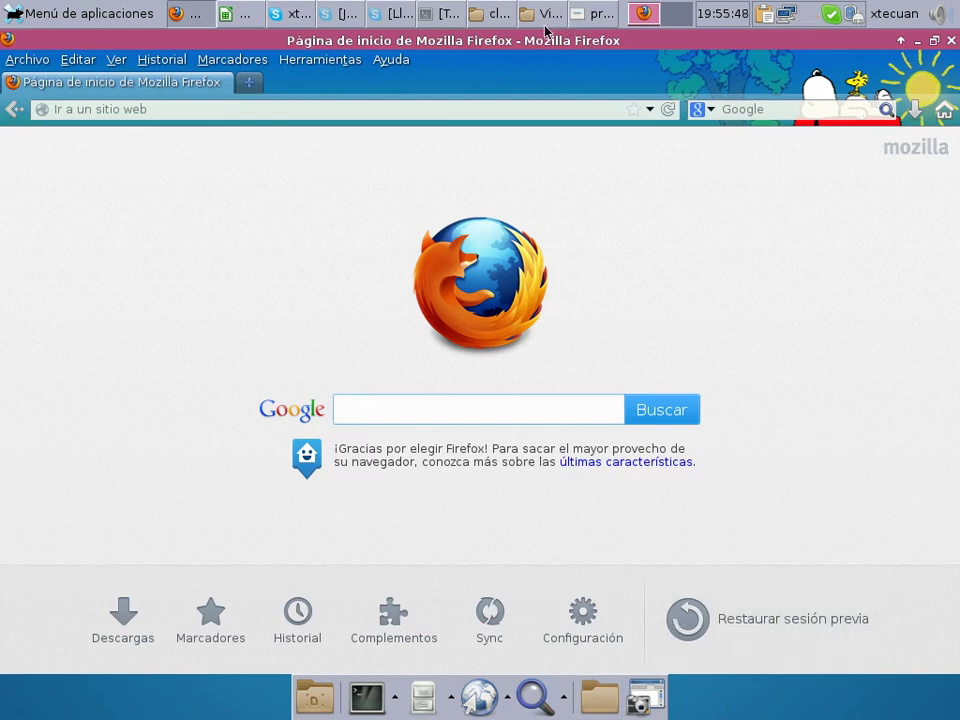
- Restore the previous Firefox session, switch to the Gmail tab, and go to Google Drive
{"action": "left_click", "coordinate": [715, 630]}
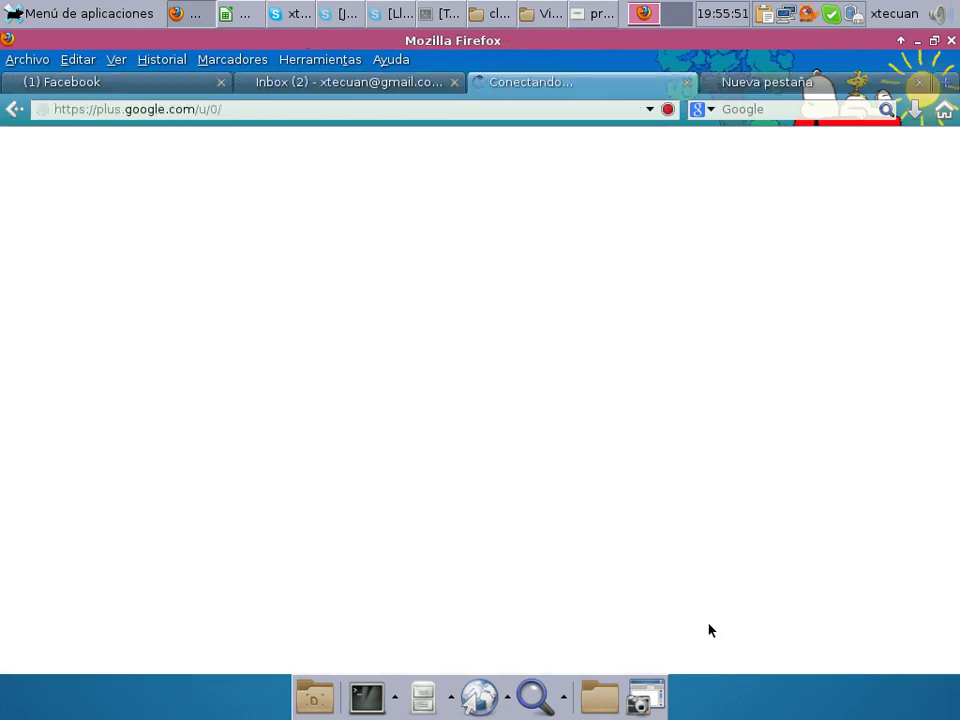
{"action": "left_click", "coordinate": [285, 82]}
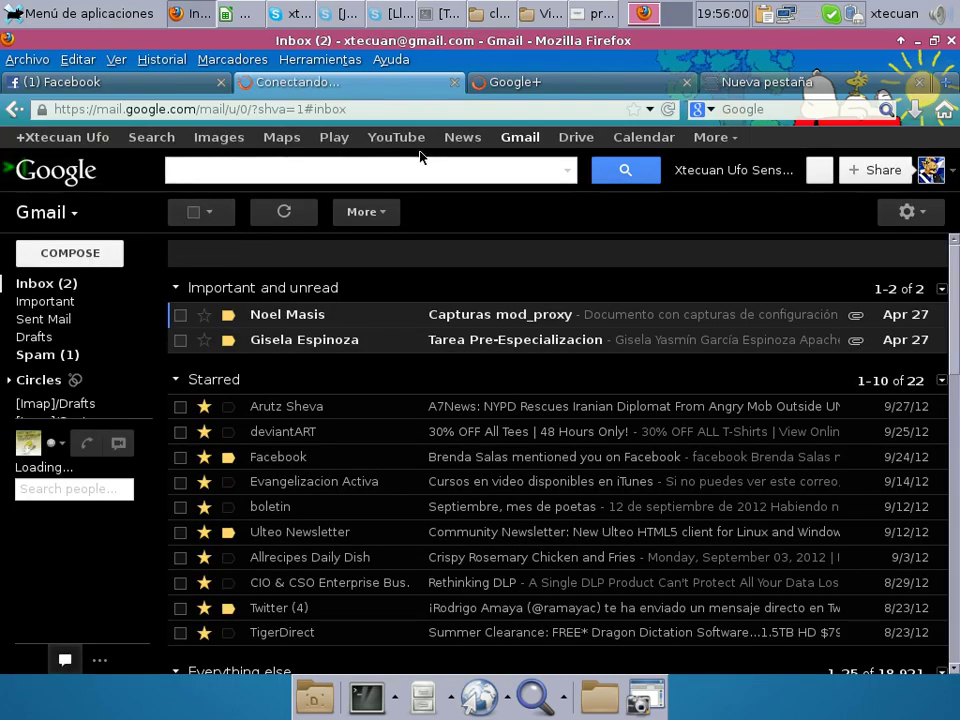
{"action": "left_click", "coordinate": [563, 145]}
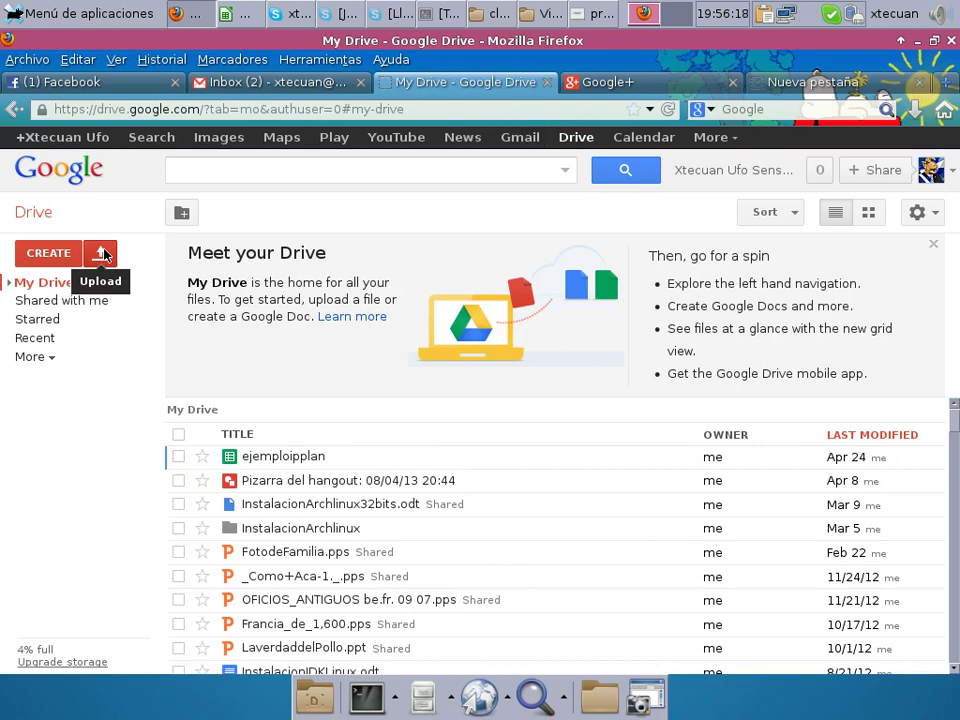
- Upload basicConfig.xls from Work/UFG/ArquitecturaRedes/clase6 into My Drive
{"action": "left_click", "coordinate": [101, 253]}
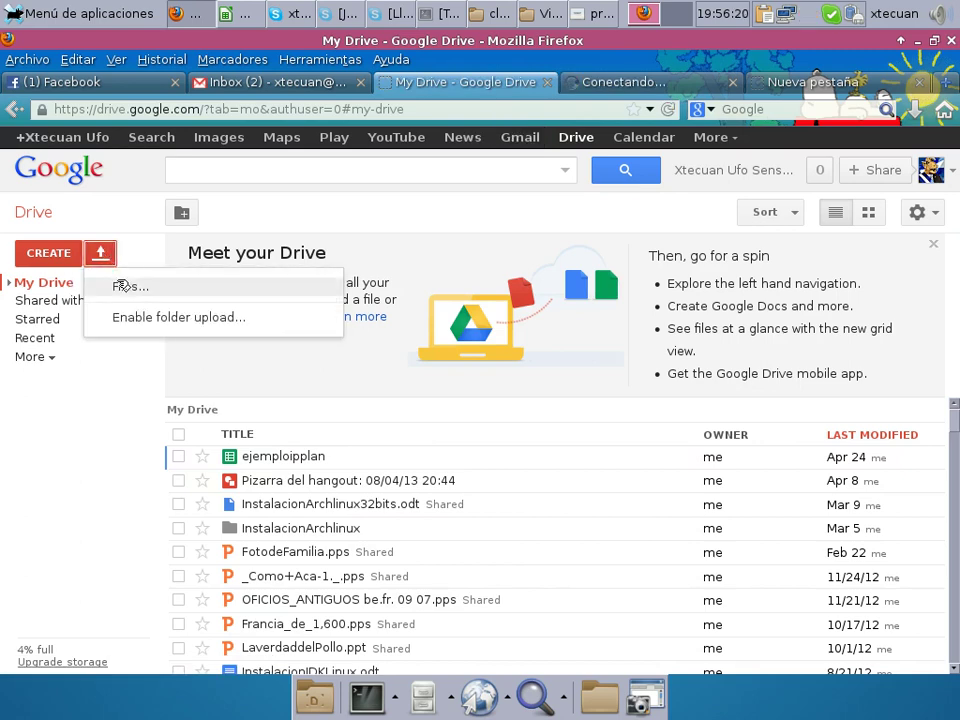
{"action": "left_click", "coordinate": [122, 287]}
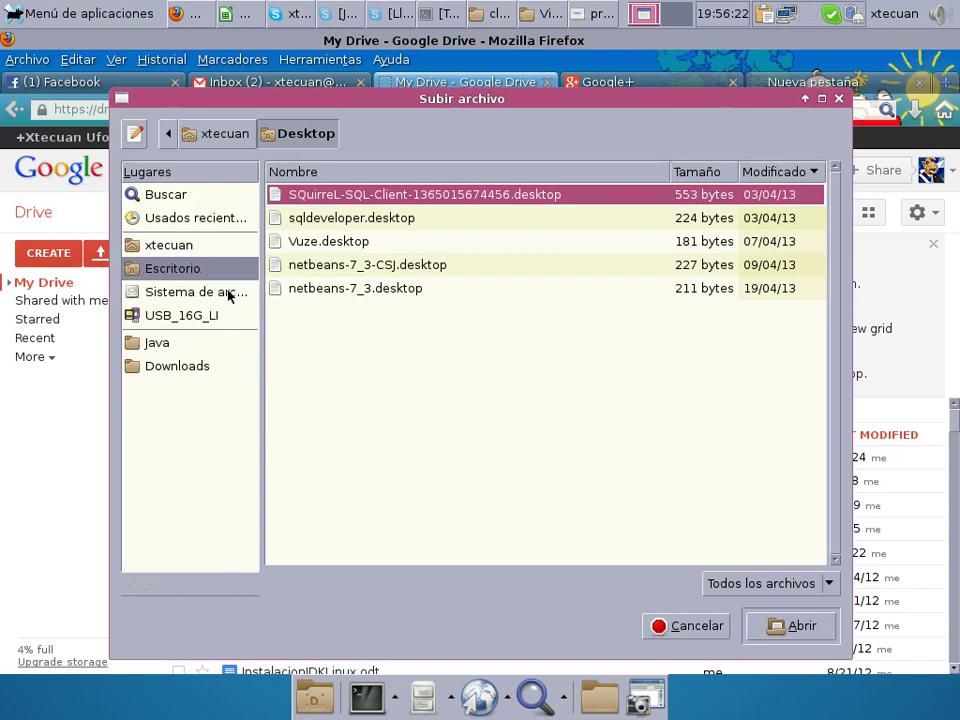
{"action": "left_click", "coordinate": [185, 248]}
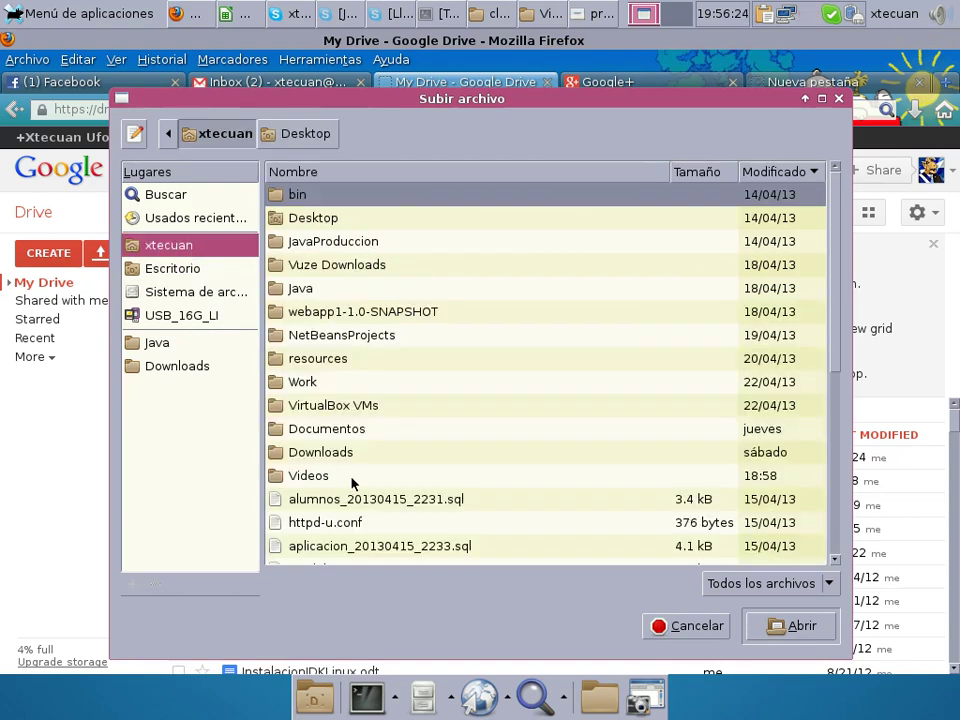
{"action": "double_click", "coordinate": [323, 385]}
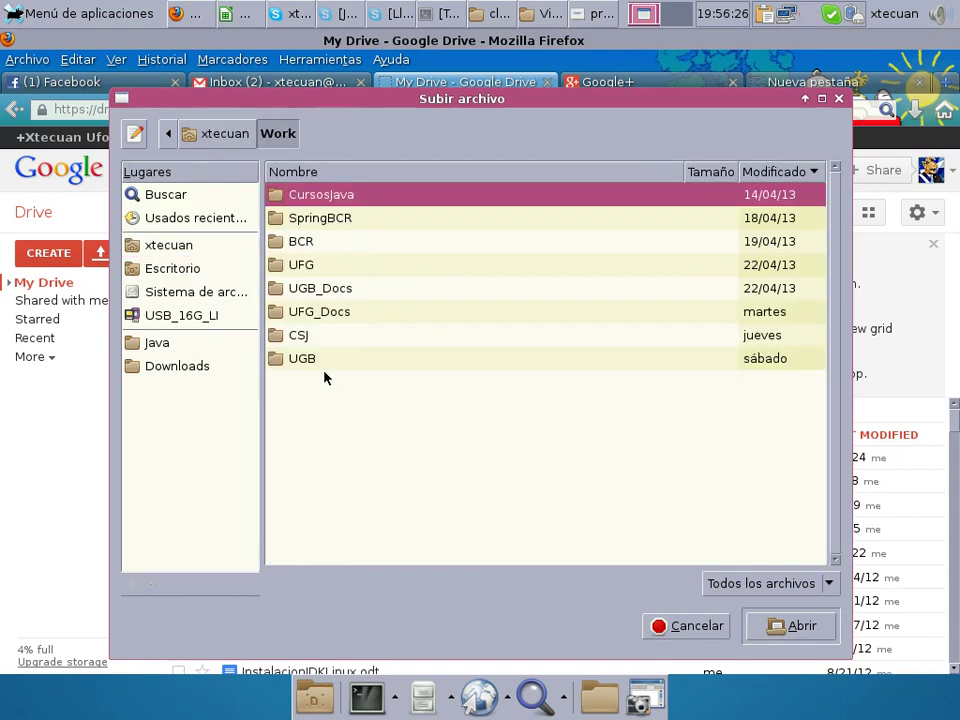
{"action": "double_click", "coordinate": [314, 265]}
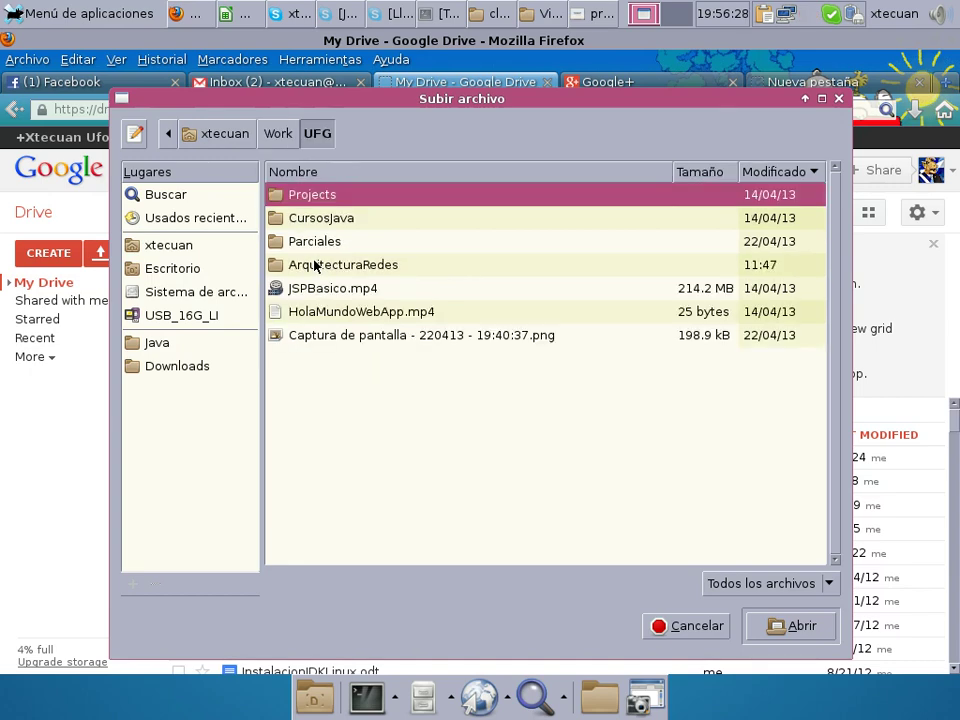
{"action": "double_click", "coordinate": [335, 265]}
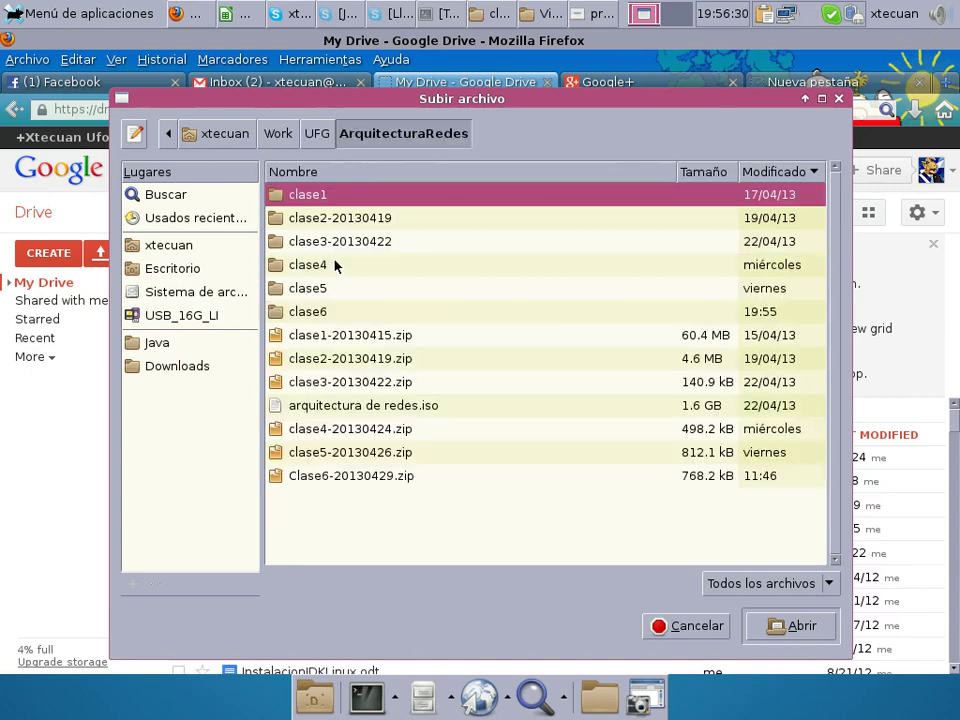
{"action": "double_click", "coordinate": [320, 312]}
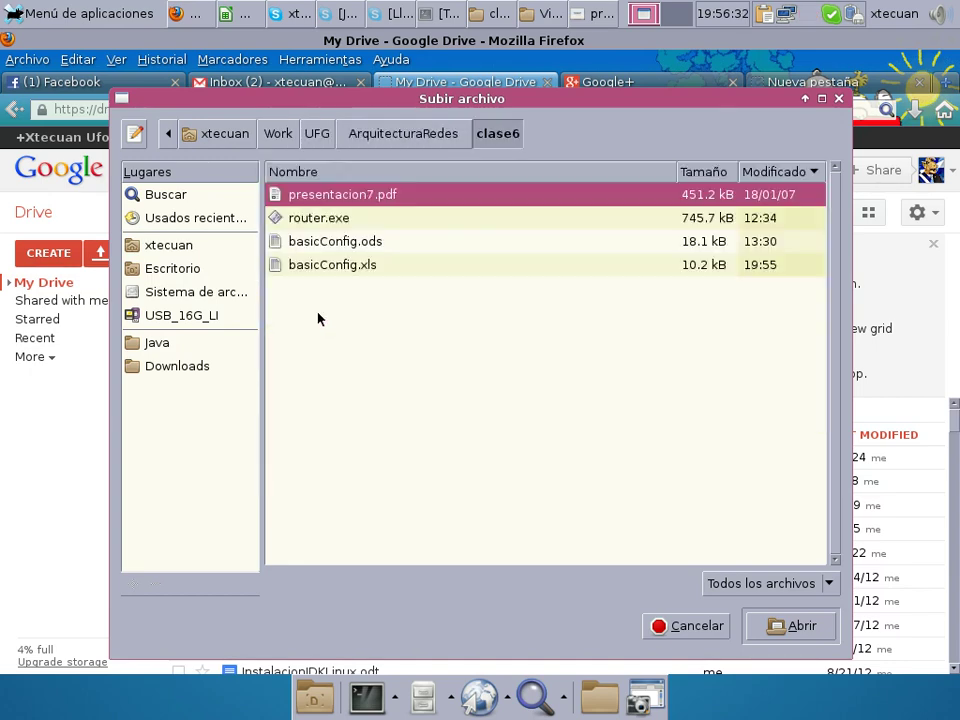
{"action": "double_click", "coordinate": [350, 266]}
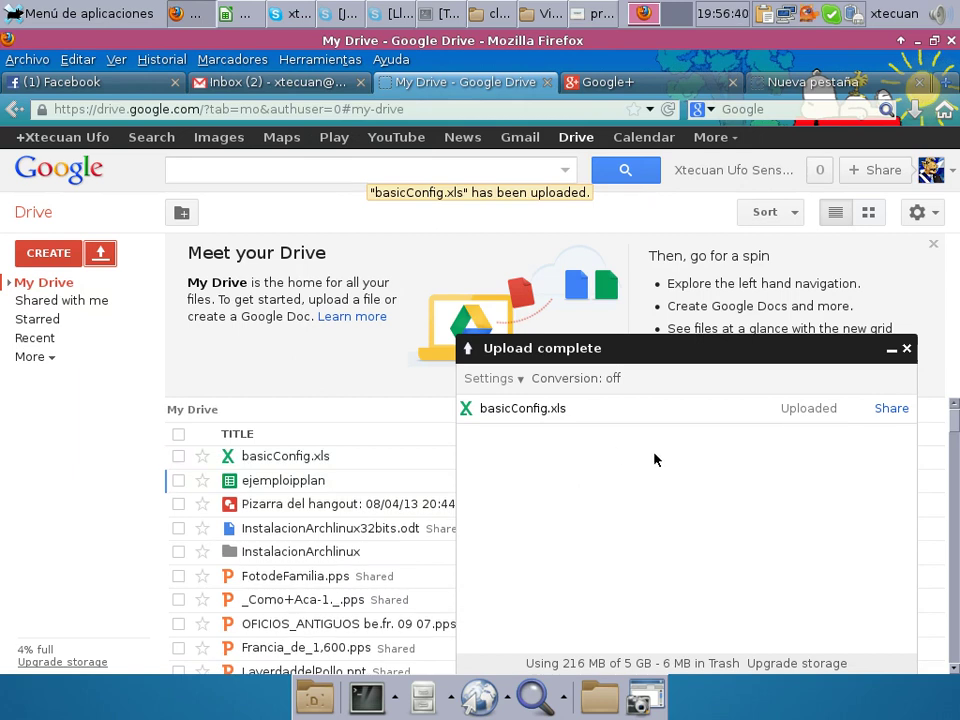
- Open sharing for basicConfig.xls and keep Can edit as the new people's permission
{"action": "left_click", "coordinate": [898, 411]}
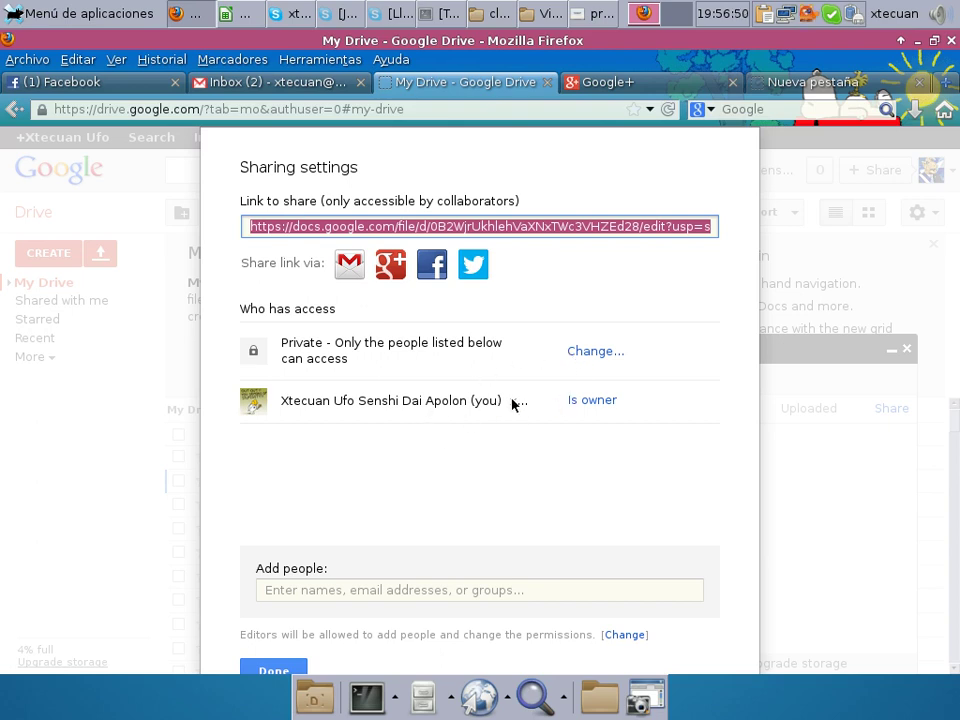
{"action": "left_click", "coordinate": [362, 590]}
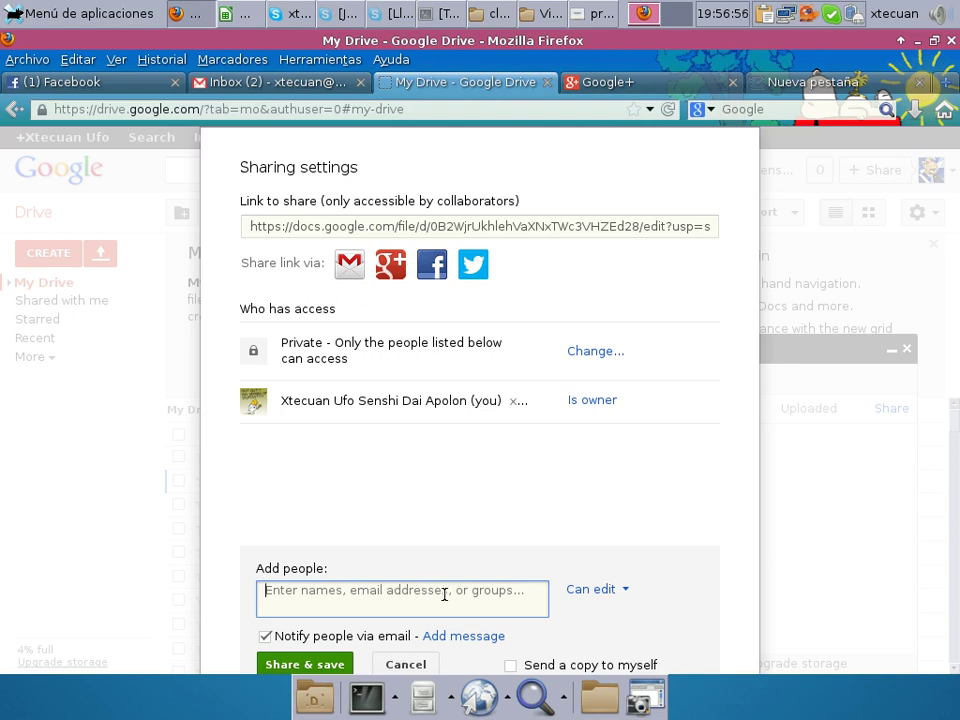
{"action": "type", "text": "Ma"}
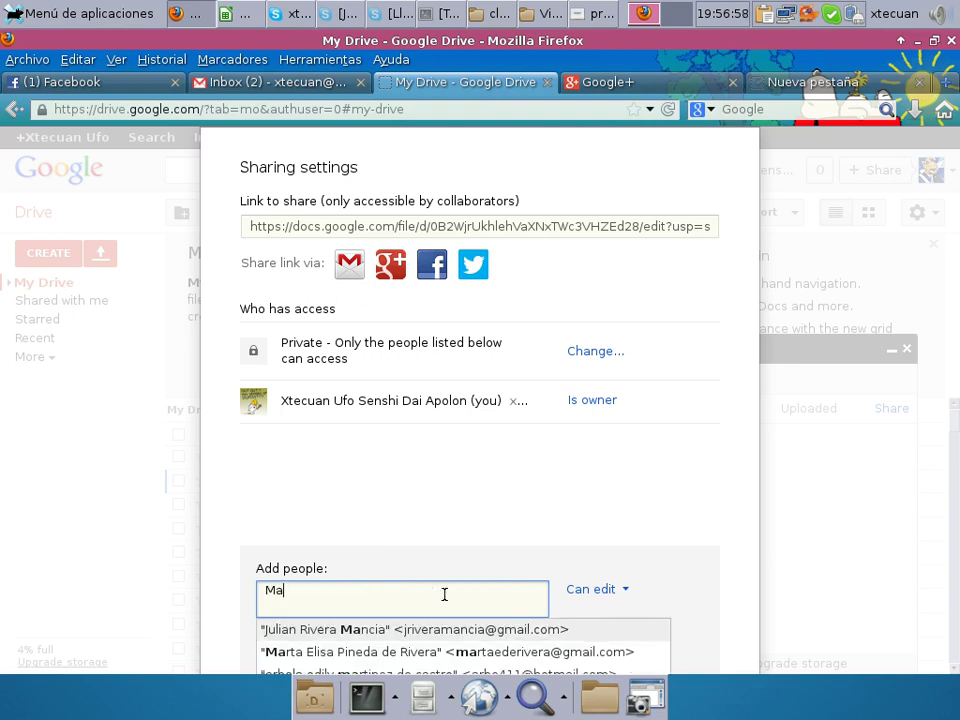
{"action": "left_click", "coordinate": [411, 538]}
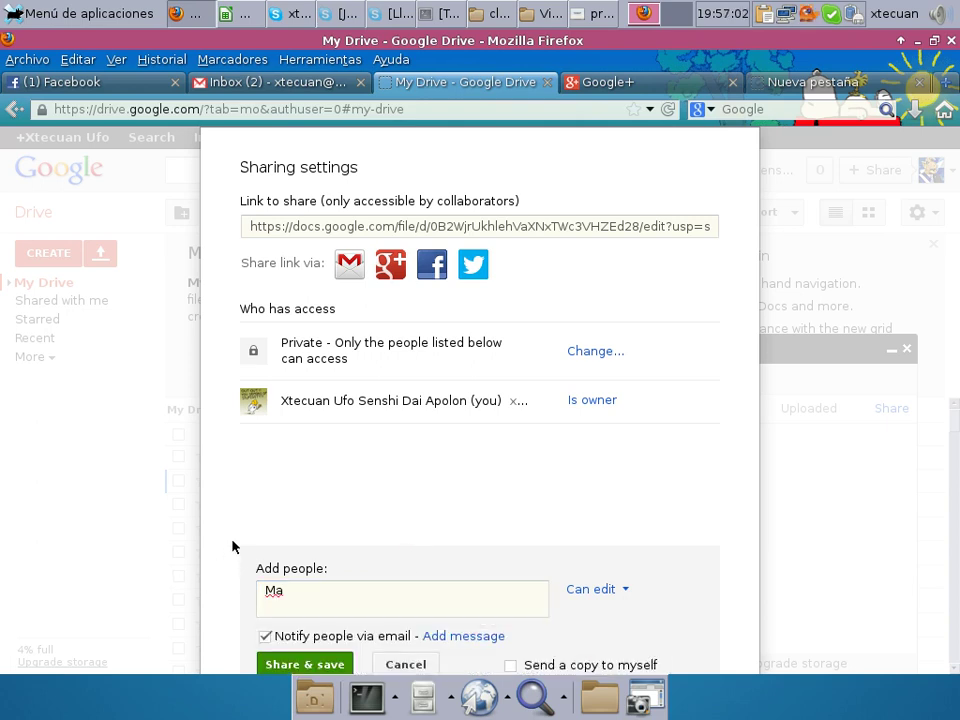
{"action": "left_click", "coordinate": [364, 591]}
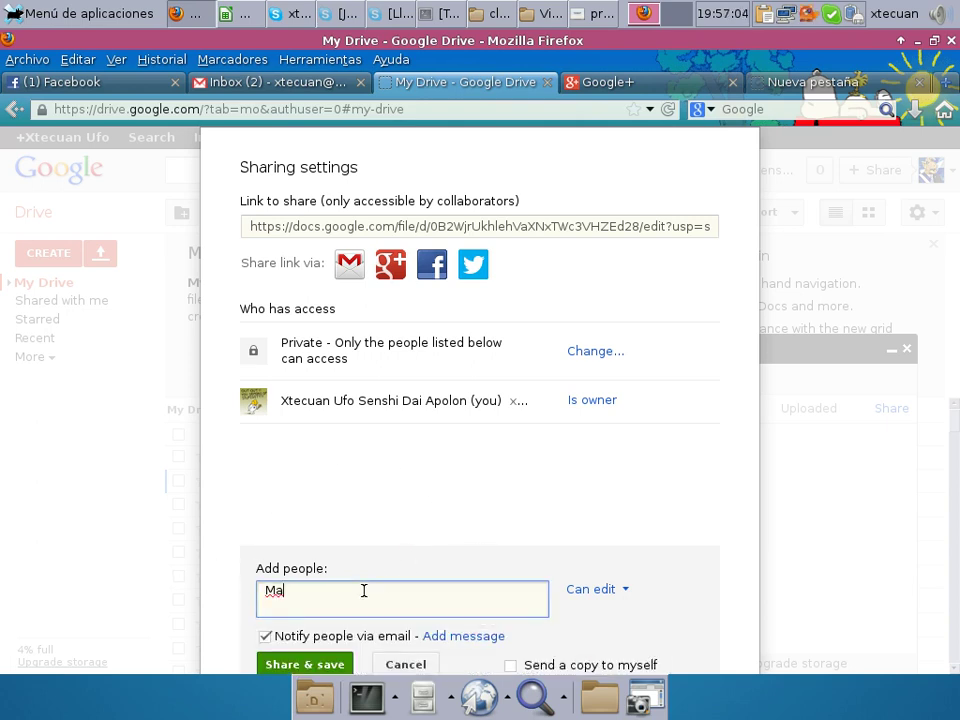
{"action": "type", "text": "istr"}
{"action": "key", "text": "BackSpace"}
{"action": "key", "text": "BackSpace"}
{"action": "key", "text": "BackSpace"}
{"action": "key", "text": "BackSpace"}
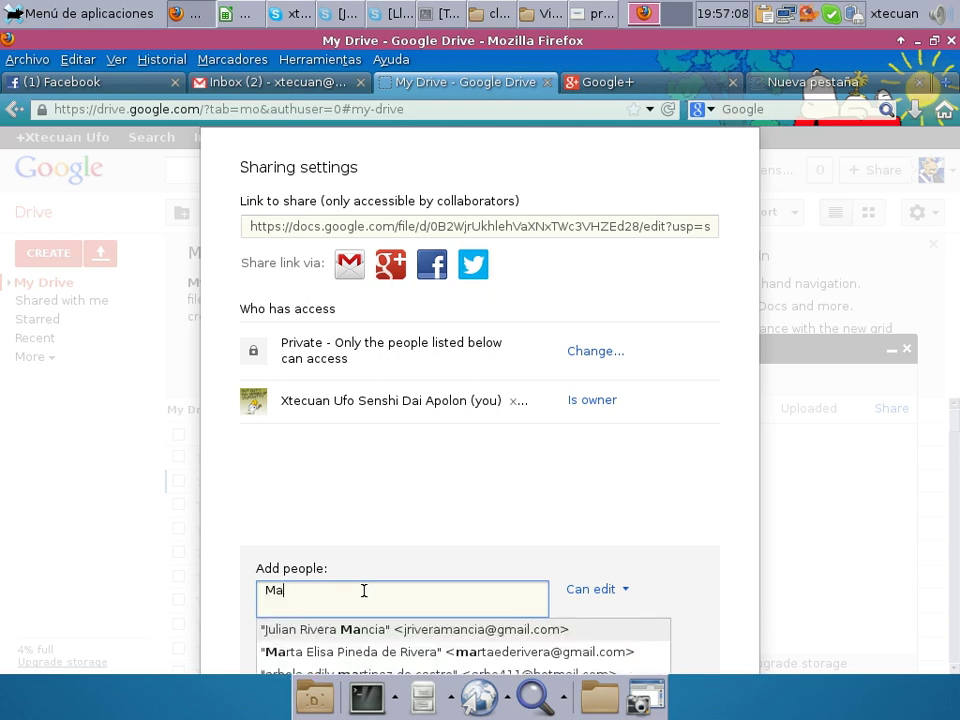
{"action": "key", "text": "BackSpace"}
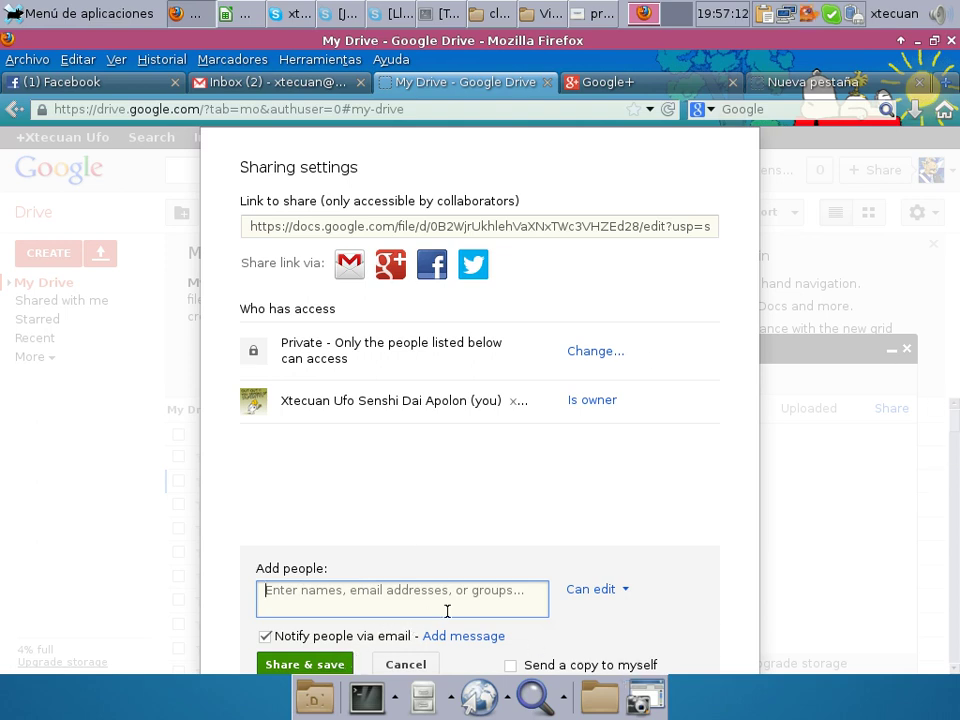
{"action": "left_click", "coordinate": [595, 594]}
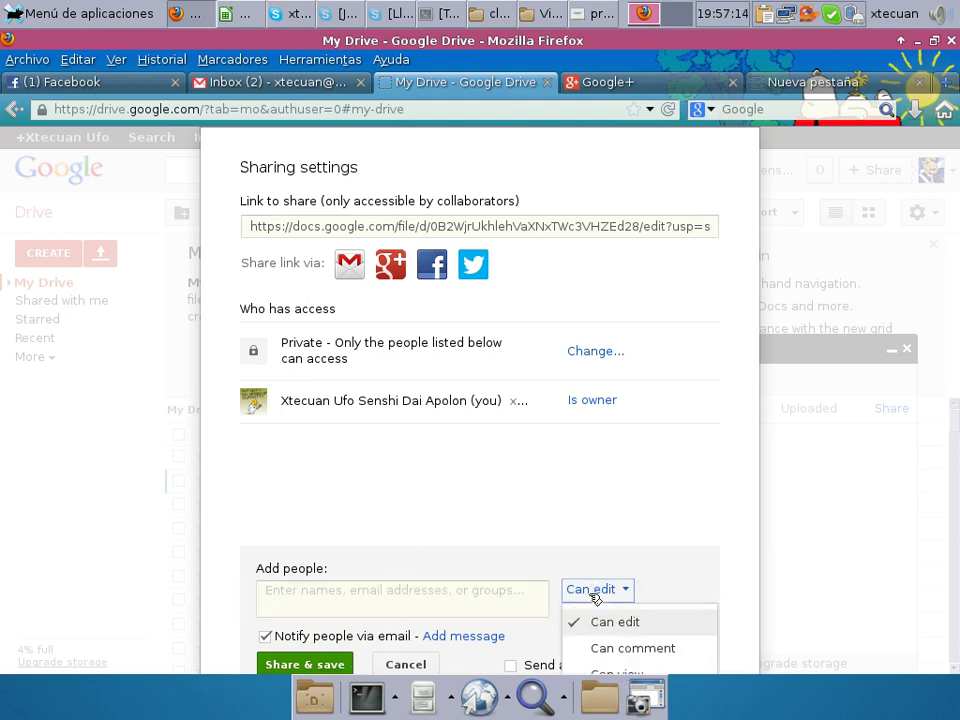
{"action": "left_click", "coordinate": [595, 590]}
{"action": "left_click", "coordinate": [469, 600]}
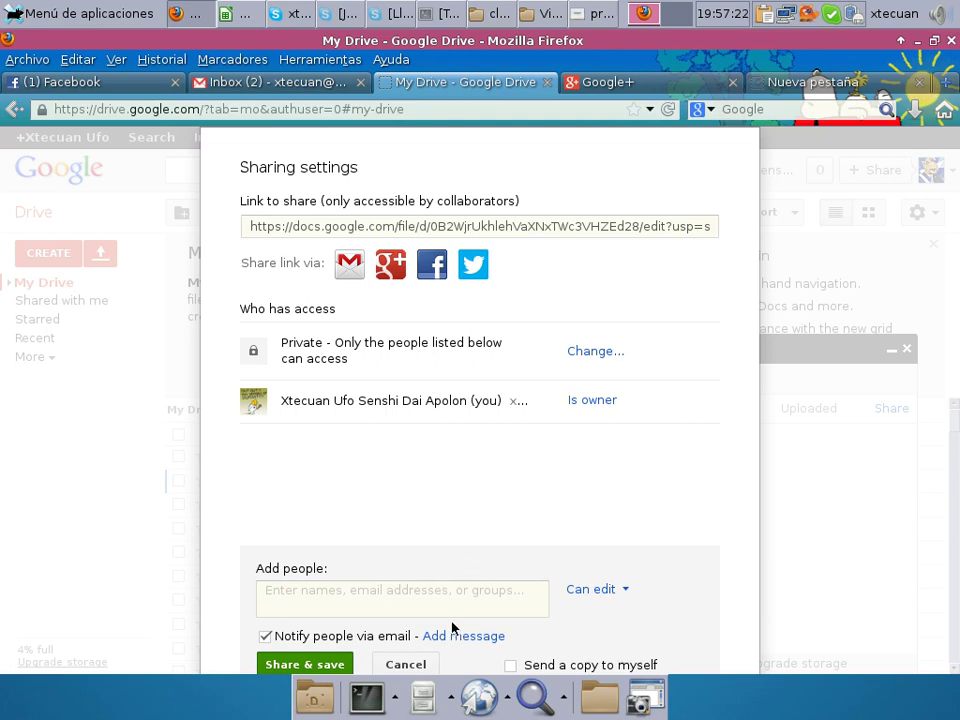
- Add two contacts as editors, then Share & save and close the sharing settings
{"action": "left_click", "coordinate": [467, 591]}
{"action": "type", "text": "ale"}
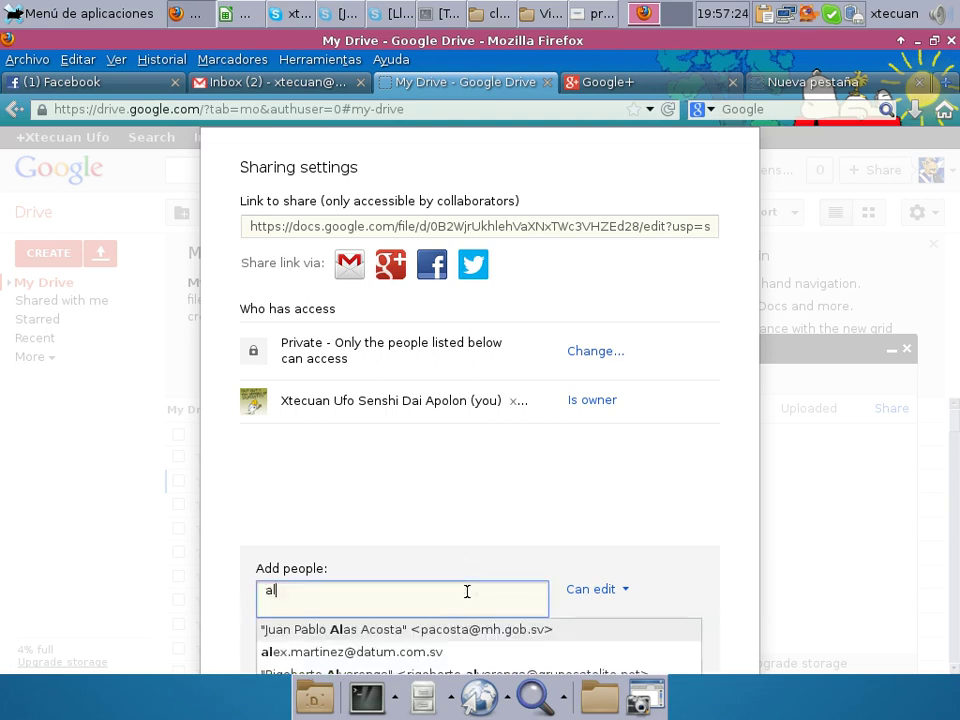
{"action": "key", "text": "BackSpace"}
{"action": "key", "text": "BackSpace"}
{"action": "type", "text": "me"}
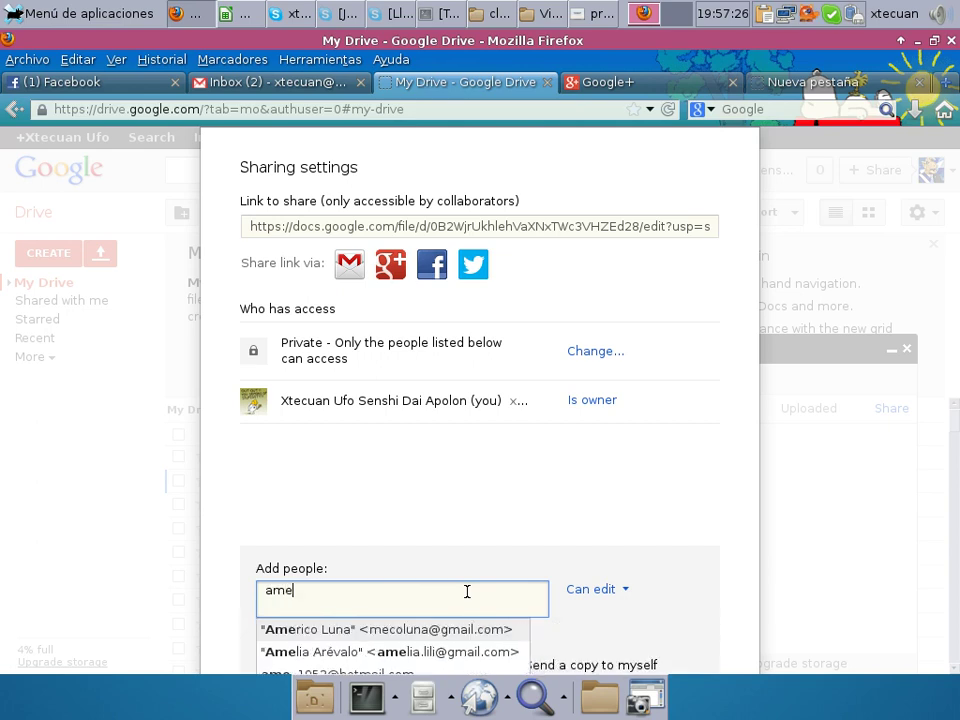
{"action": "left_click", "coordinate": [450, 652]}
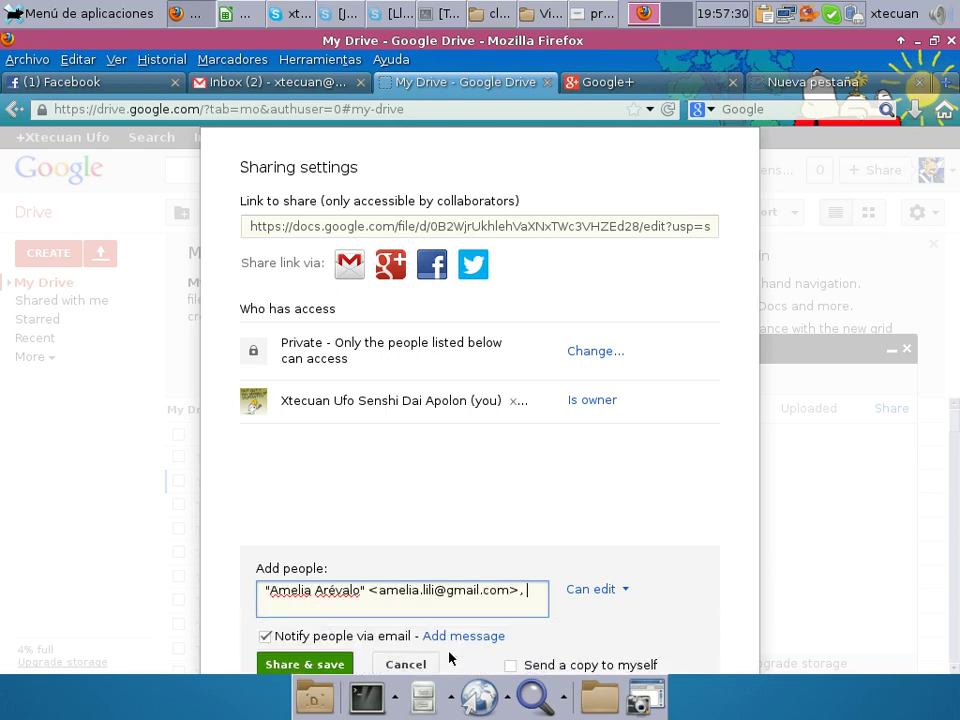
{"action": "type", "text": "lili"}
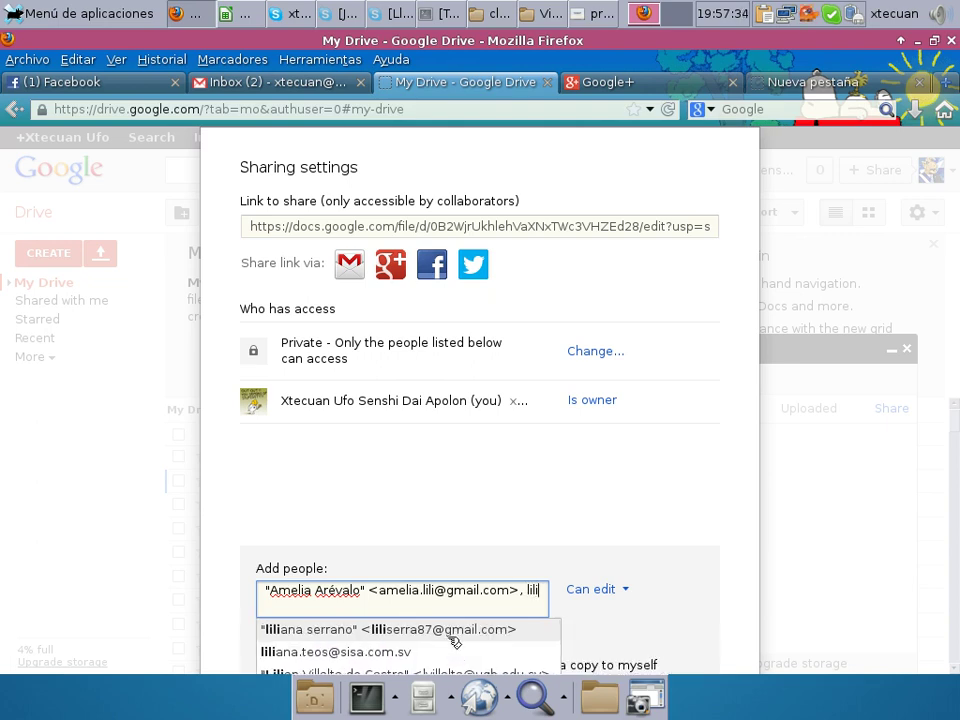
{"action": "left_click", "coordinate": [453, 630]}
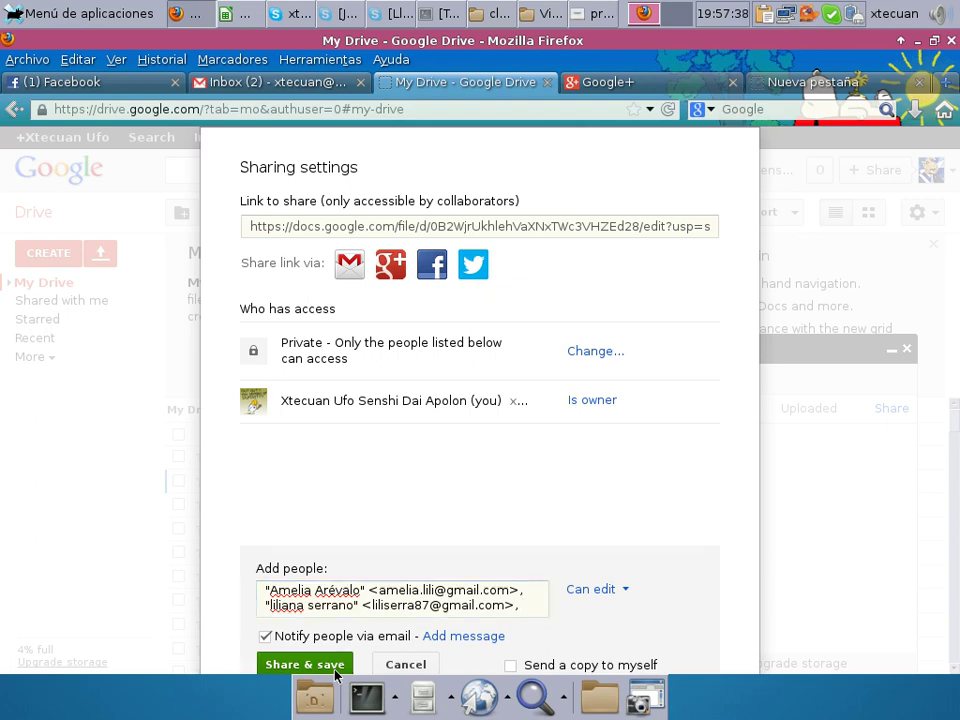
{"action": "left_click", "coordinate": [334, 668]}
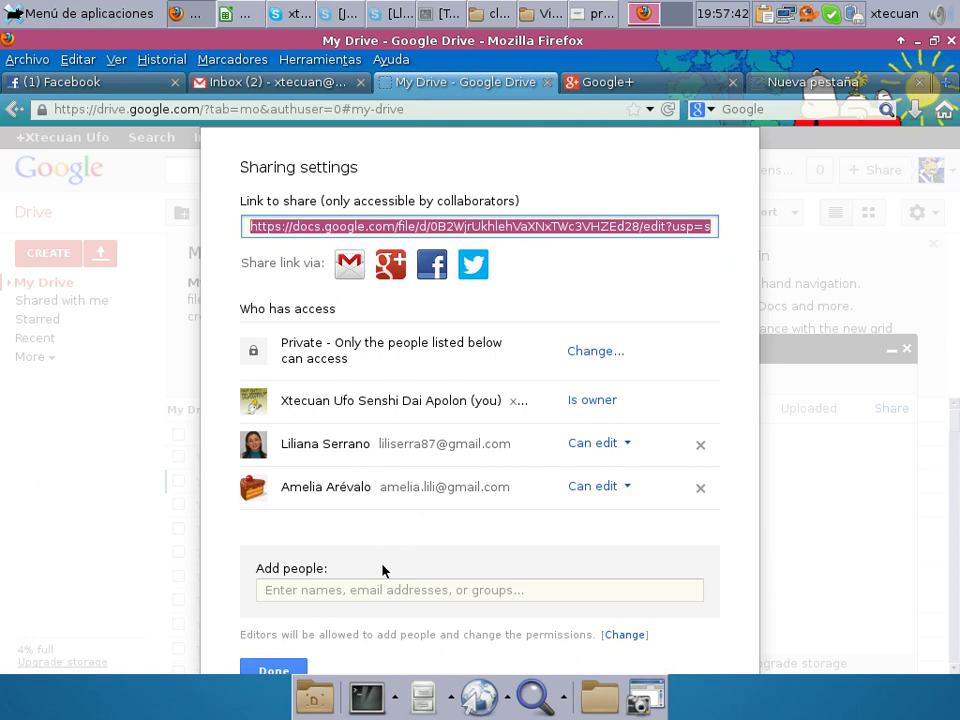
{"action": "left_click", "coordinate": [272, 668]}
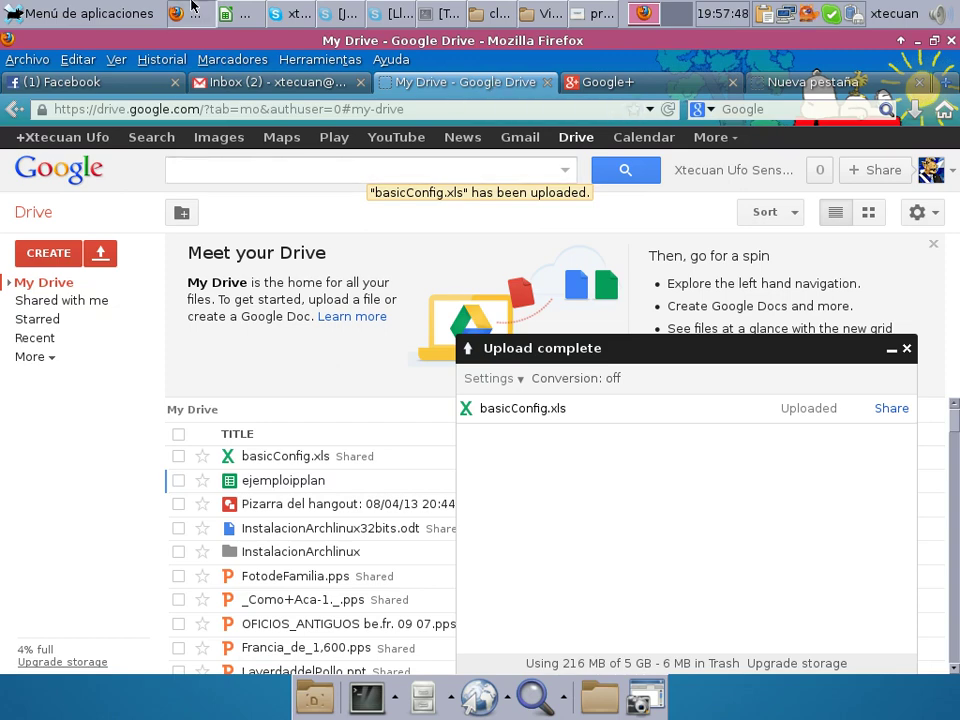
- Copy basicConfig.xls from the clase6 folder onto the USB_16G_LI drive
{"action": "left_click", "coordinate": [490, 13]}
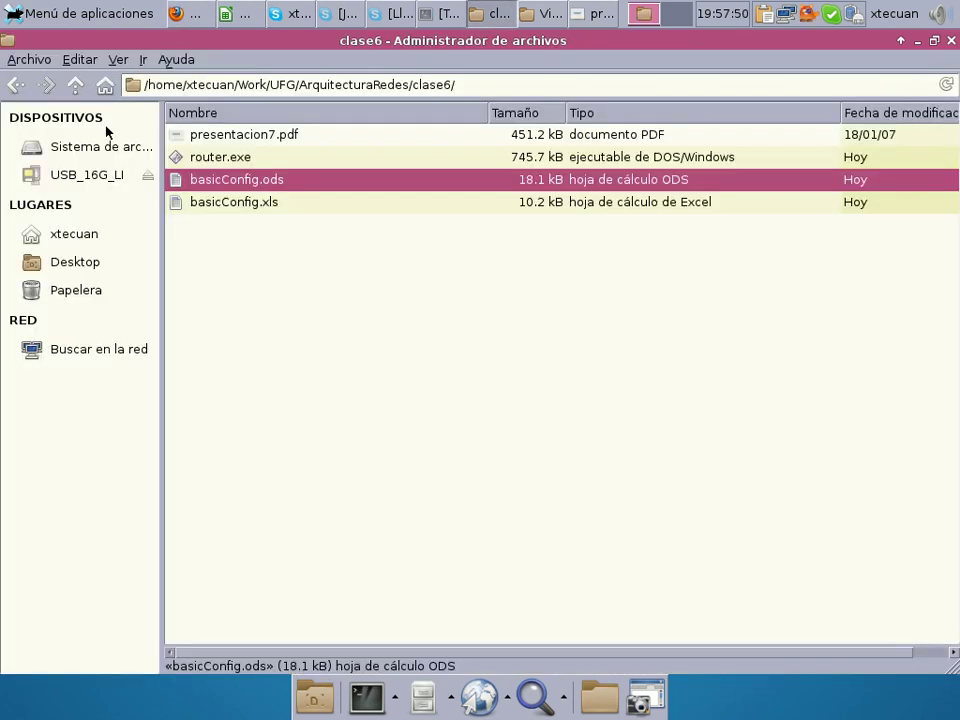
{"action": "left_click", "coordinate": [207, 204]}
{"action": "right_click", "coordinate": [207, 204]}
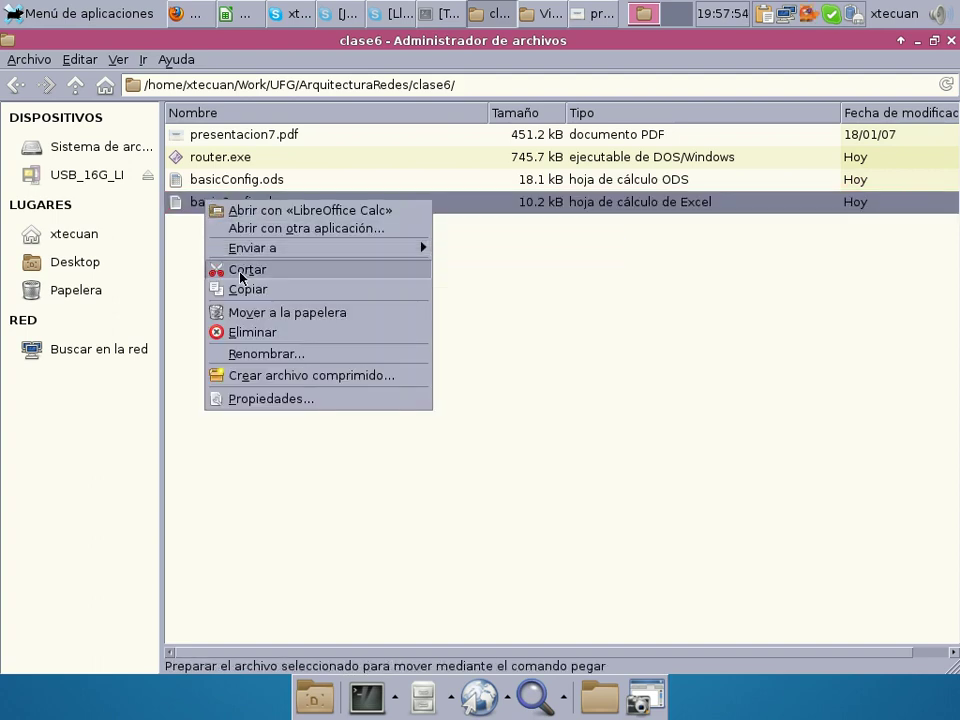
{"action": "left_click", "coordinate": [218, 292]}
{"action": "left_click", "coordinate": [87, 176]}
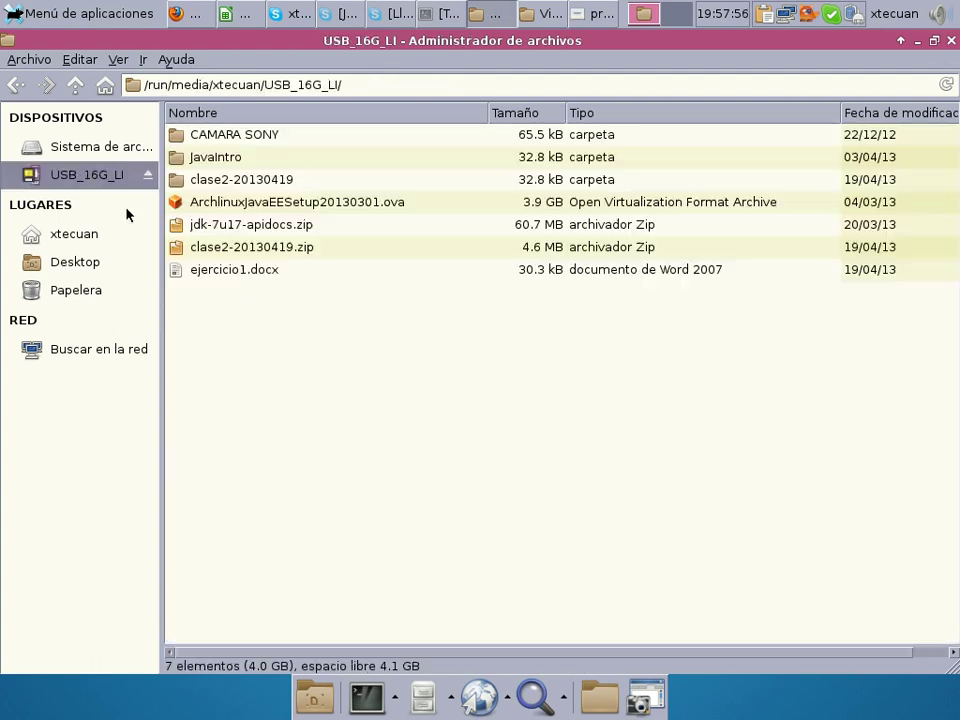
{"action": "right_click", "coordinate": [305, 379]}
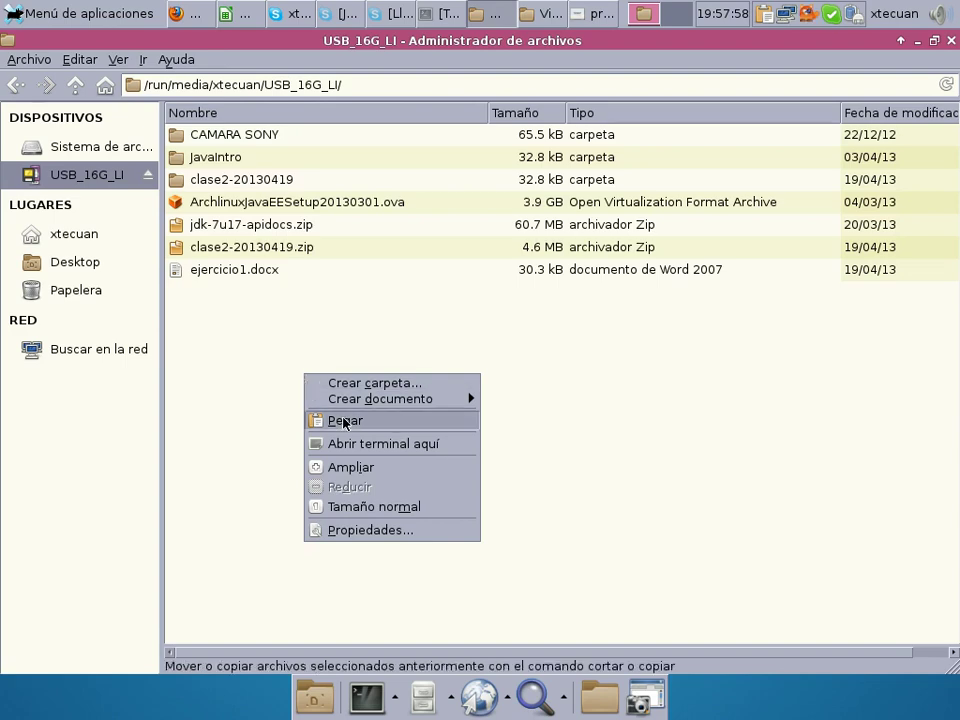
{"action": "left_click", "coordinate": [318, 419]}
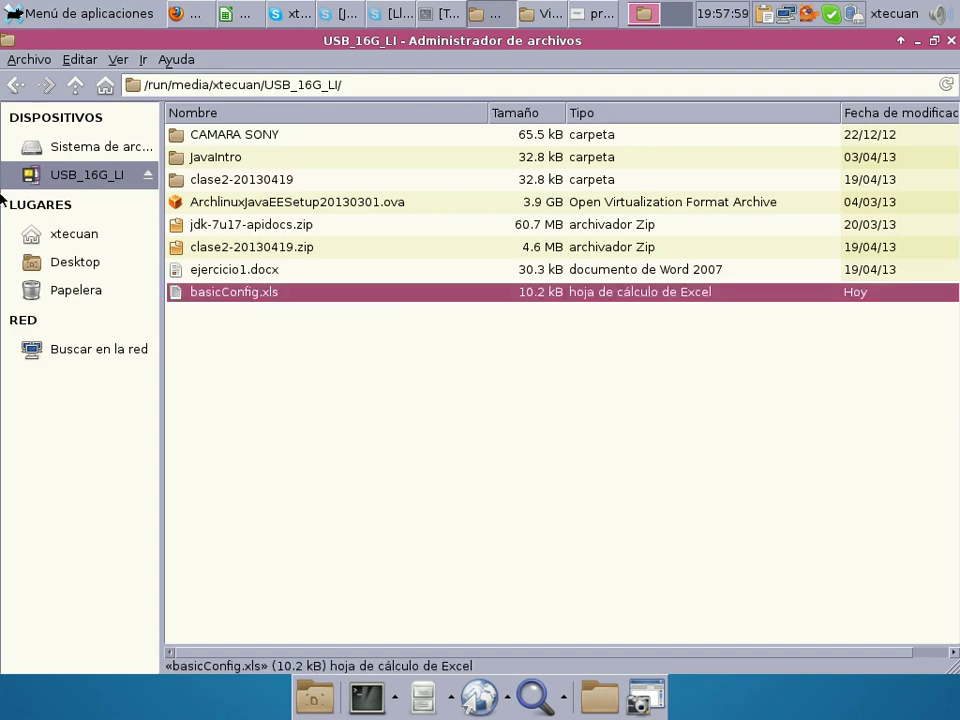
- Eject USB_16G_LI and return to the basicConfig.xls spreadsheet in Calc
{"action": "right_click", "coordinate": [58, 175]}
{"action": "left_click", "coordinate": [86, 250]}
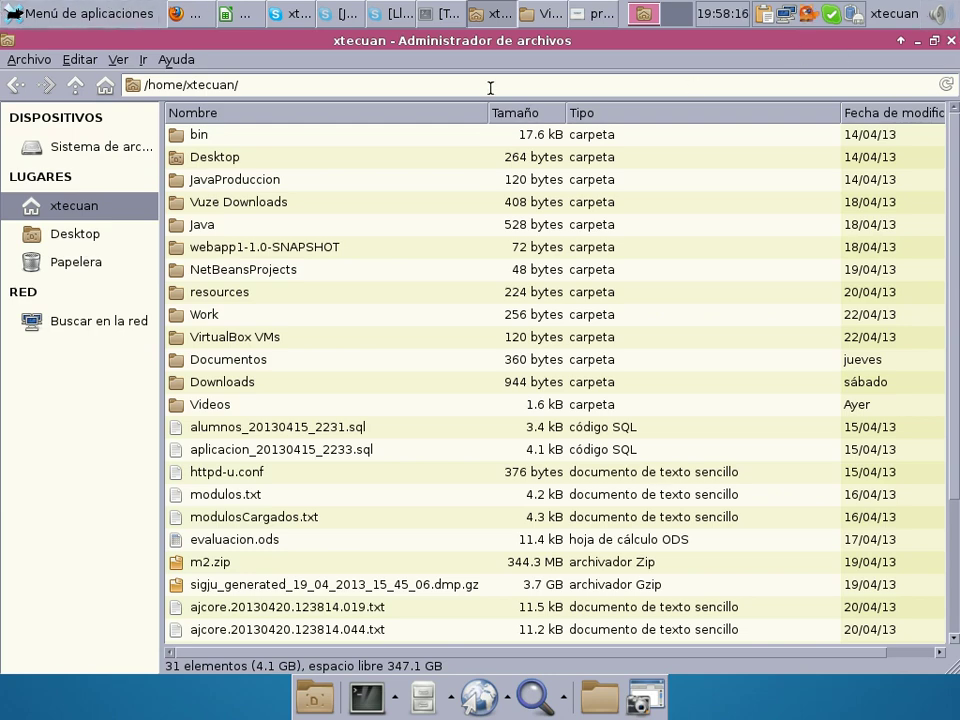
{"action": "left_click", "coordinate": [258, 13]}
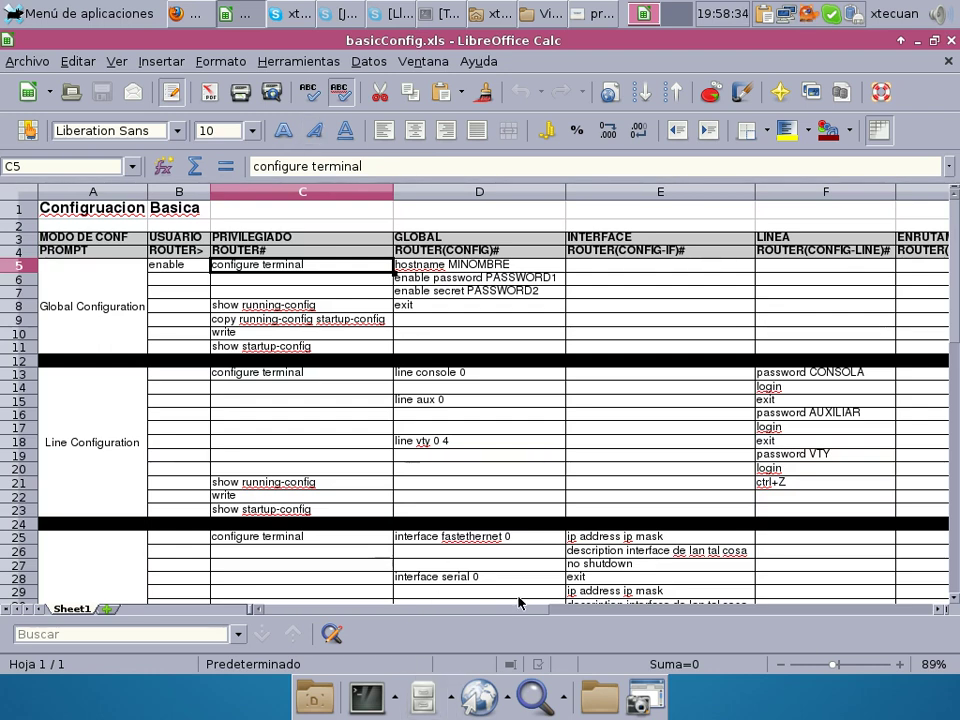
- Fill cell D8, holding the exit command, with a yellow background
{"action": "left_click", "coordinate": [439, 306]}
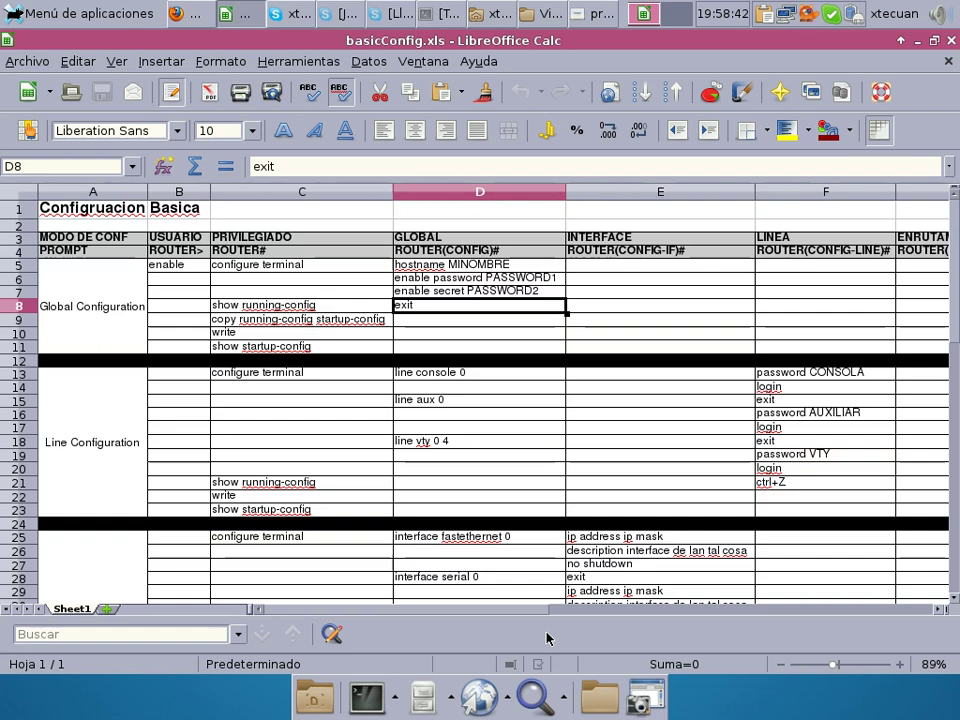
{"action": "left_click", "coordinate": [782, 142]}
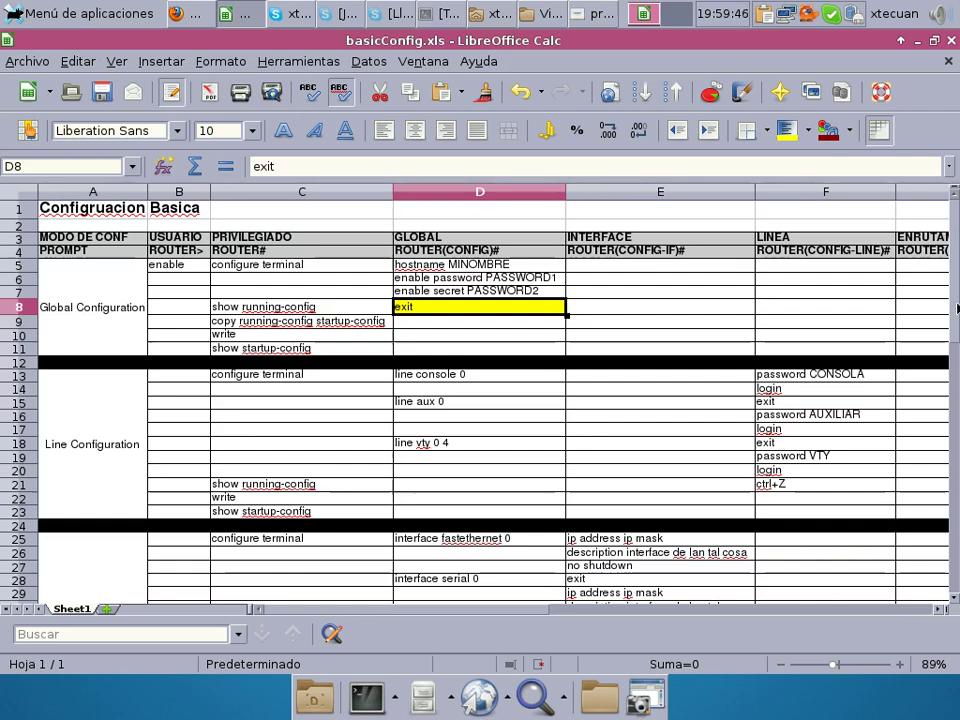
- Select cells F6, E6 and F5, then bring up the Buscador de aplicaciones with Alt+F2
{"action": "left_click", "coordinate": [878, 279]}
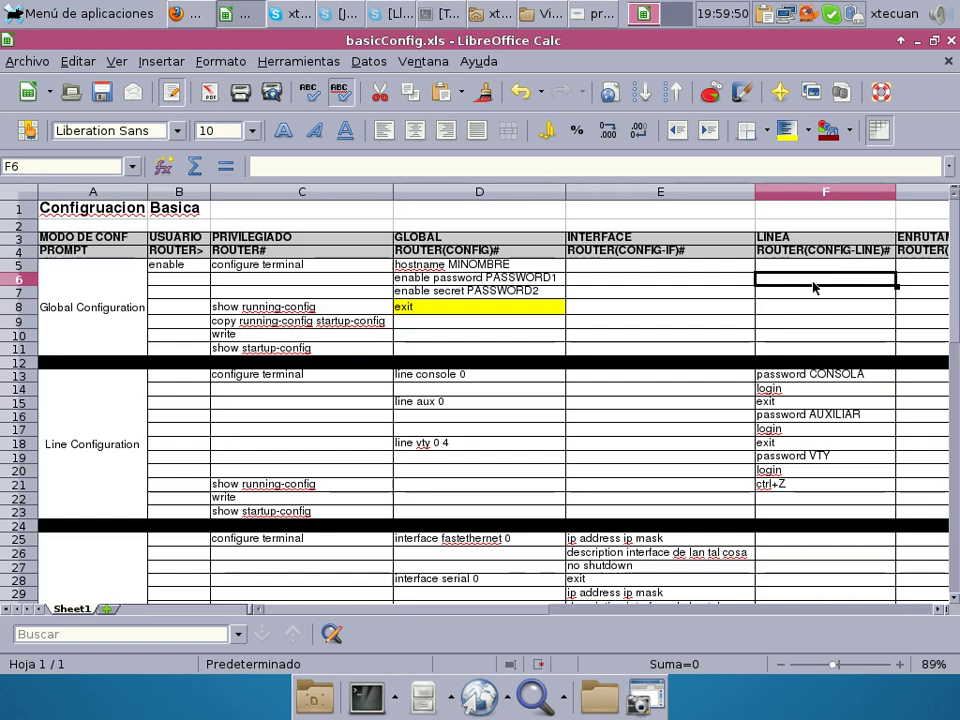
{"action": "left_click", "coordinate": [712, 278]}
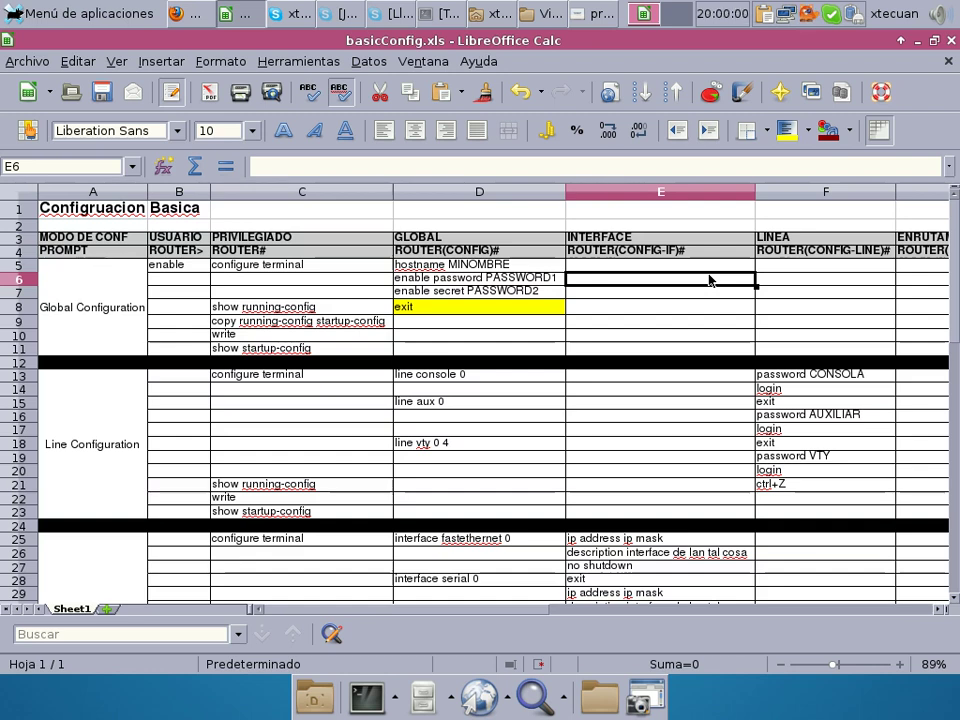
{"action": "left_click", "coordinate": [790, 273]}
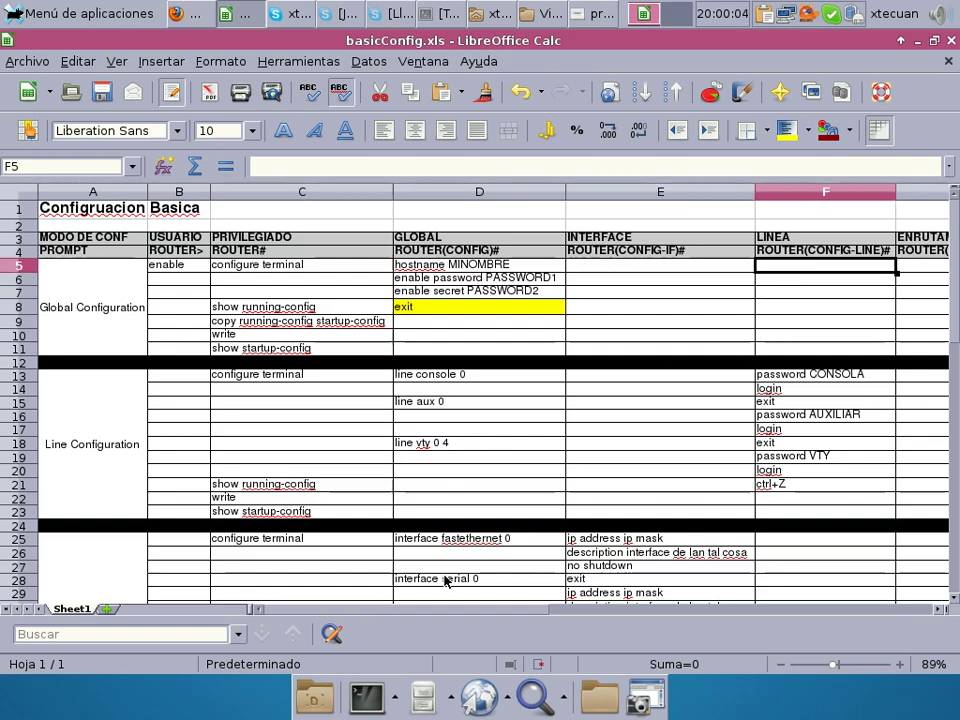
{"action": "left_click_drag", "start_coordinate": [427, 609], "coordinate": [516, 632]}
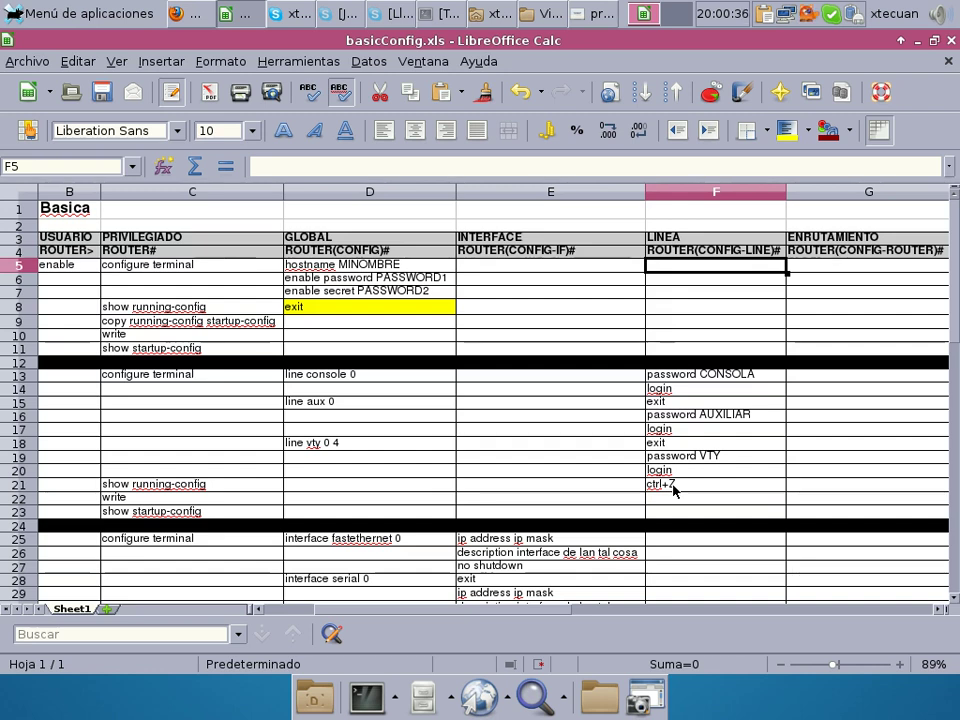
{"action": "key", "text": "alt+F2"}
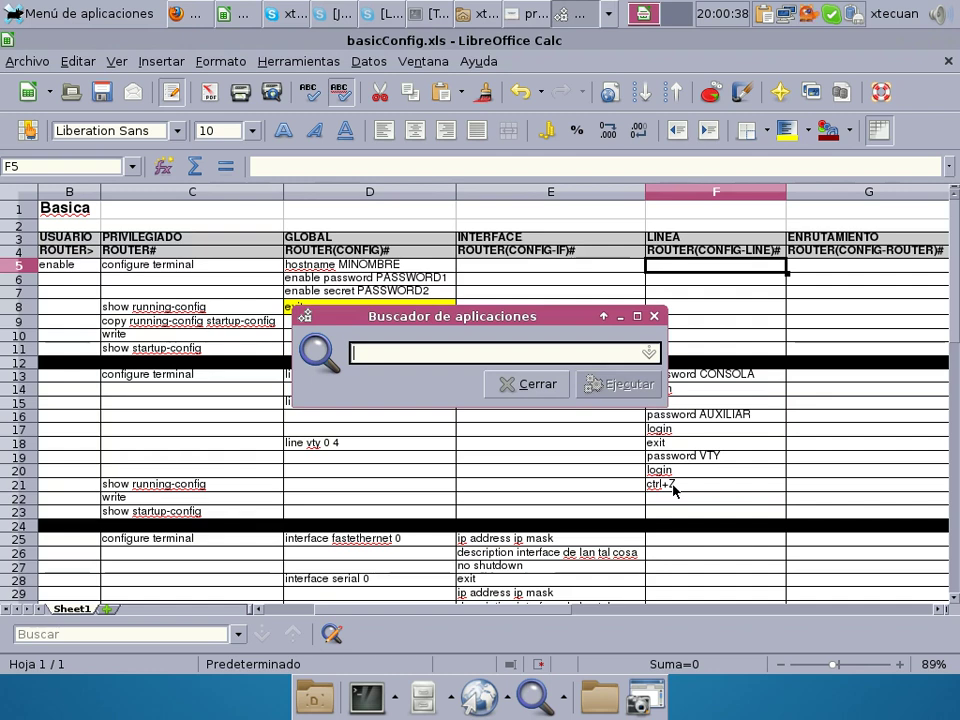
- Launch TeamViewer, copy this computer's TeamViewer ID, and switch back to the Skype chat
{"action": "type", "text": "th"}
{"action": "key", "text": "Return"}
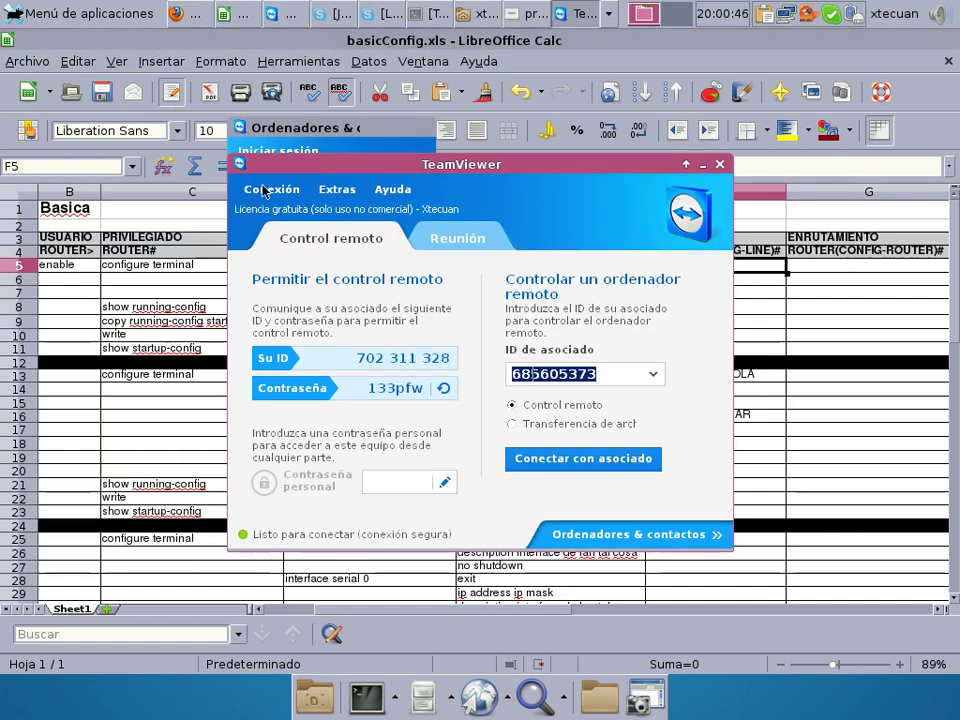
{"action": "left_click_drag", "start_coordinate": [361, 358], "coordinate": [448, 358]}
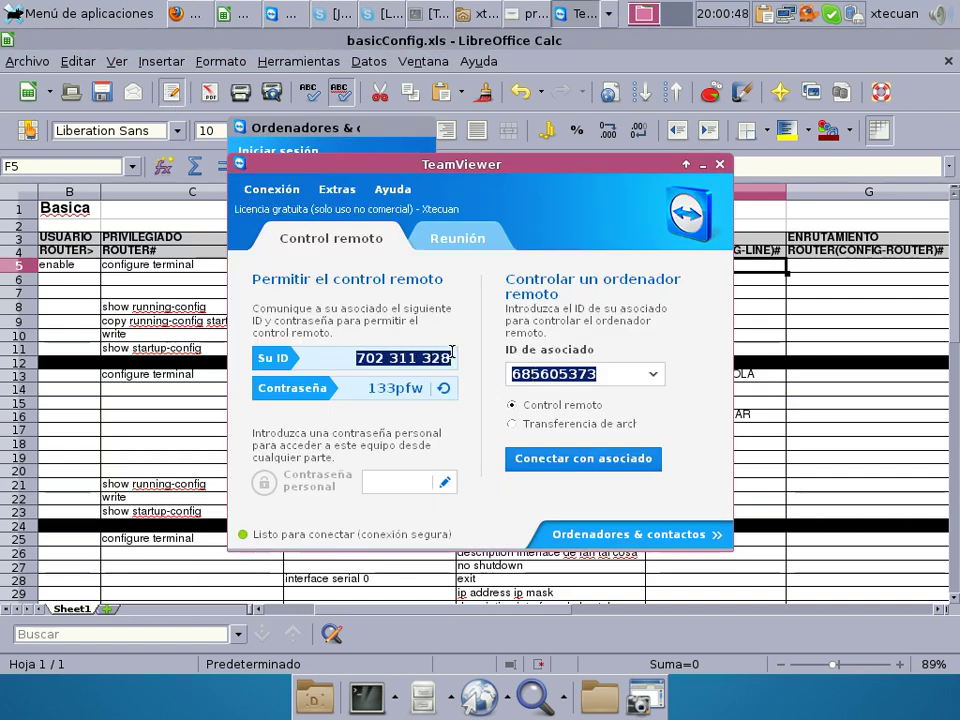
{"action": "right_click", "coordinate": [435, 361]}
{"action": "left_click", "coordinate": [452, 408]}
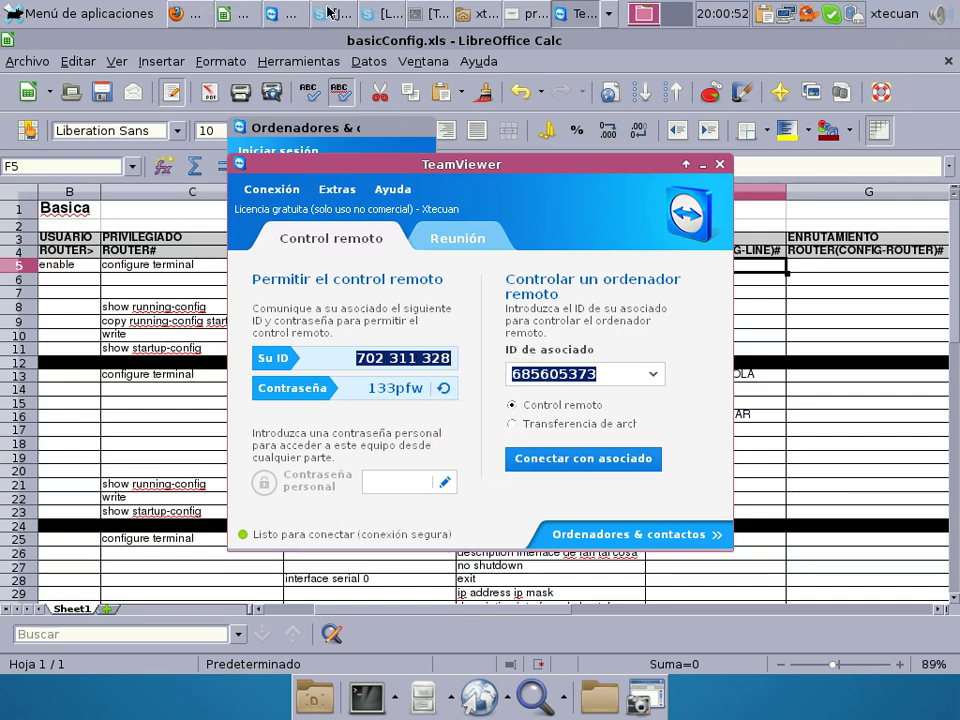
{"action": "left_click", "coordinate": [335, 13]}
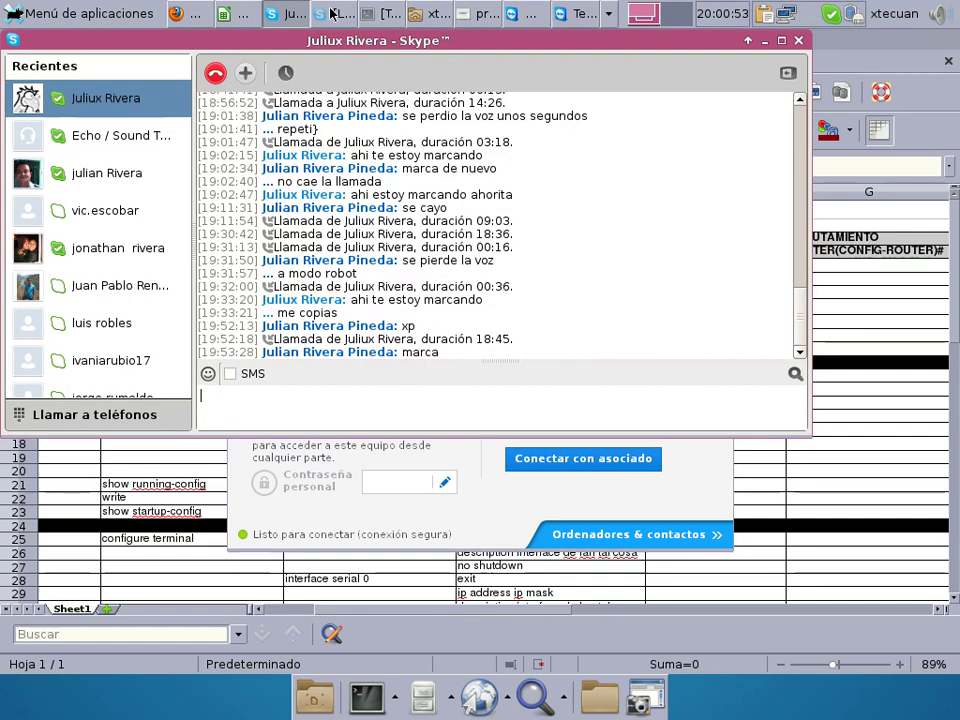
- Paste the TeamViewer ID into the Skype message box and send it
{"action": "right_click", "coordinate": [286, 410]}
{"action": "left_click", "coordinate": [326, 497]}
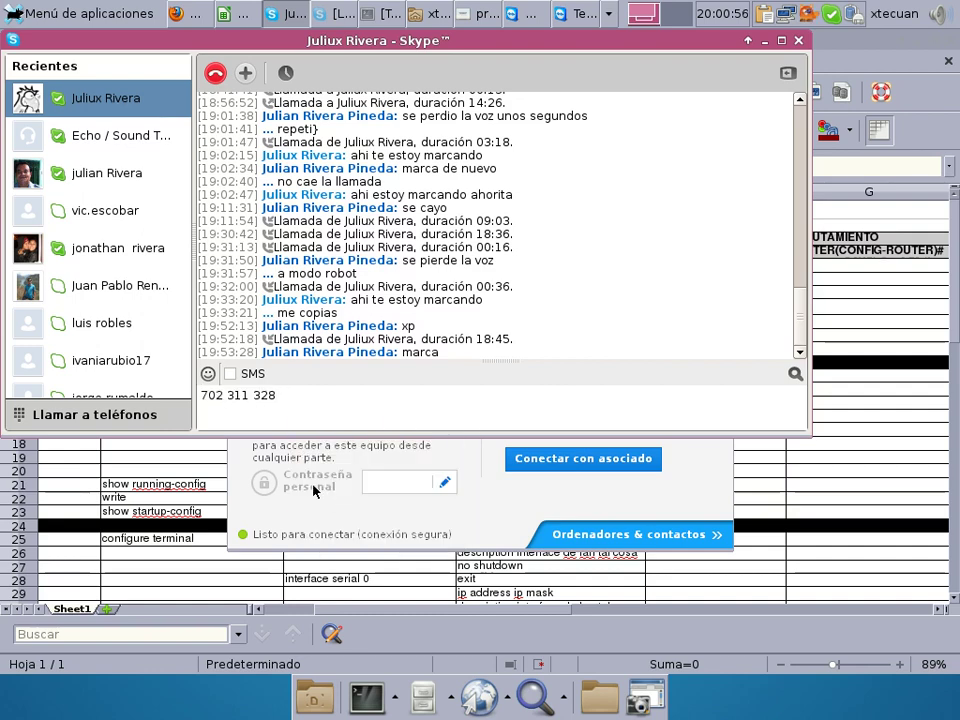
{"action": "key", "text": "Return"}
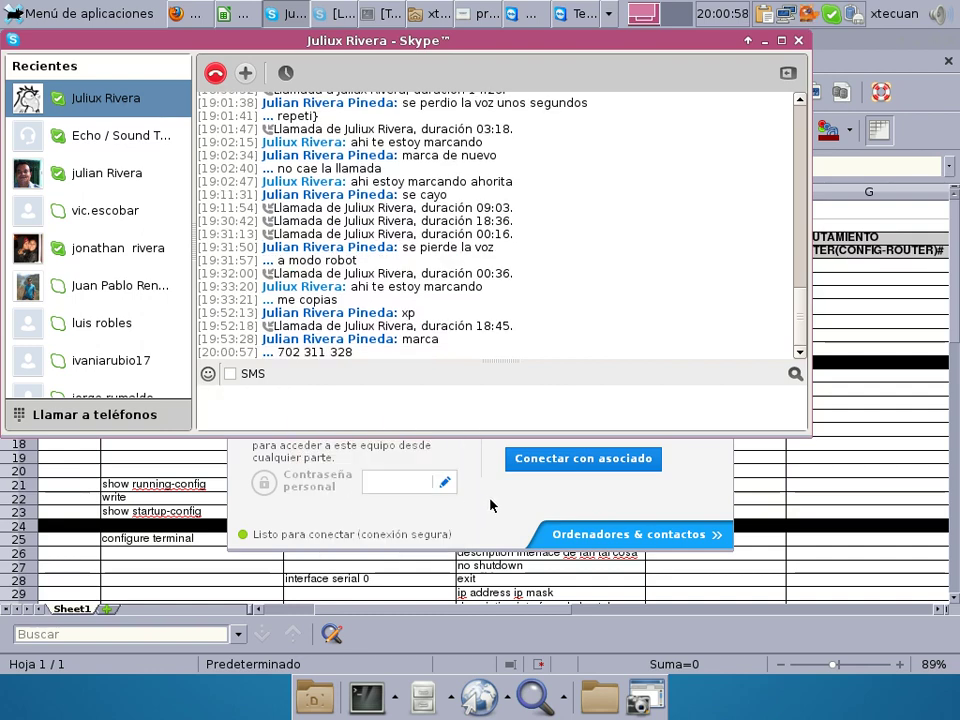
- Copy the TeamViewer session password and send it in the Skype chat
{"action": "left_click", "coordinate": [489, 506]}
{"action": "double_click", "coordinate": [366, 391]}
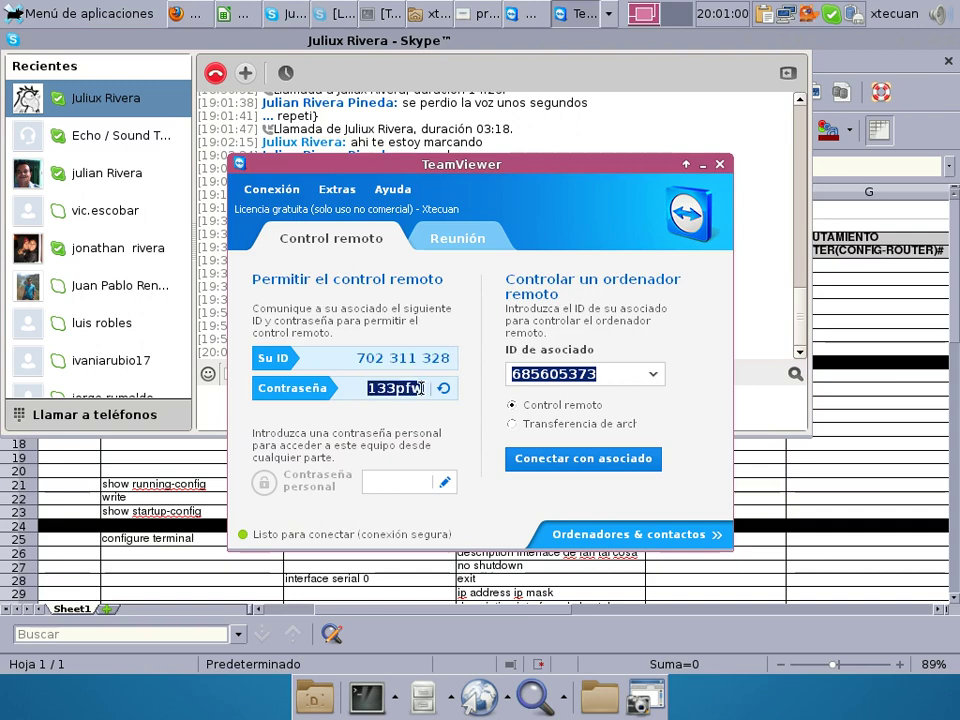
{"action": "right_click", "coordinate": [418, 390]}
{"action": "left_click", "coordinate": [437, 450]}
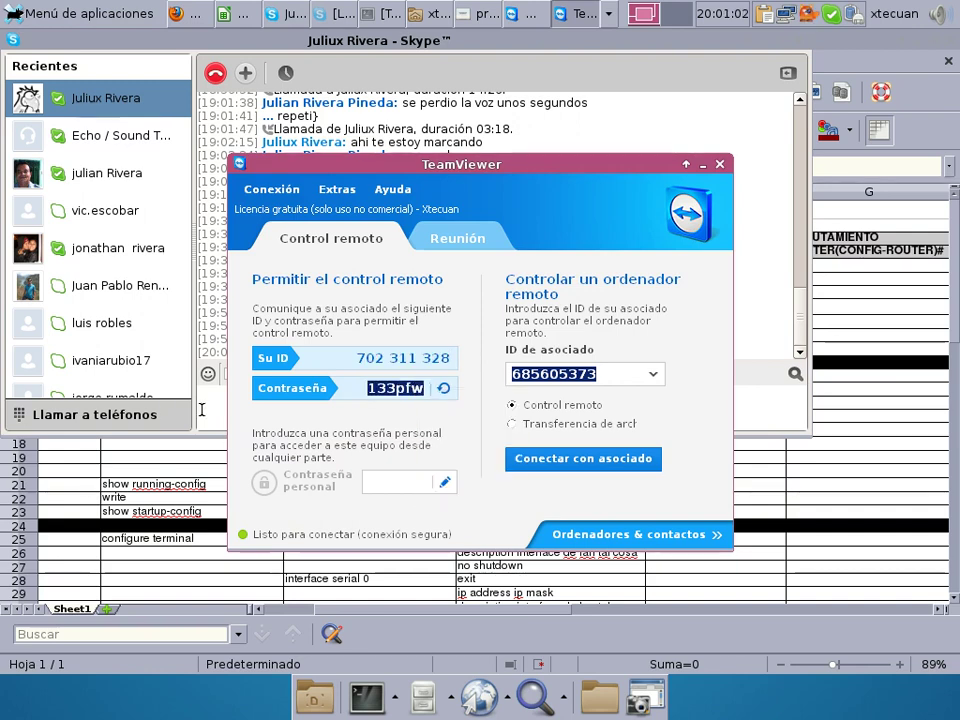
{"action": "left_click", "coordinate": [212, 400]}
{"action": "right_click", "coordinate": [225, 403]}
{"action": "left_click", "coordinate": [265, 495]}
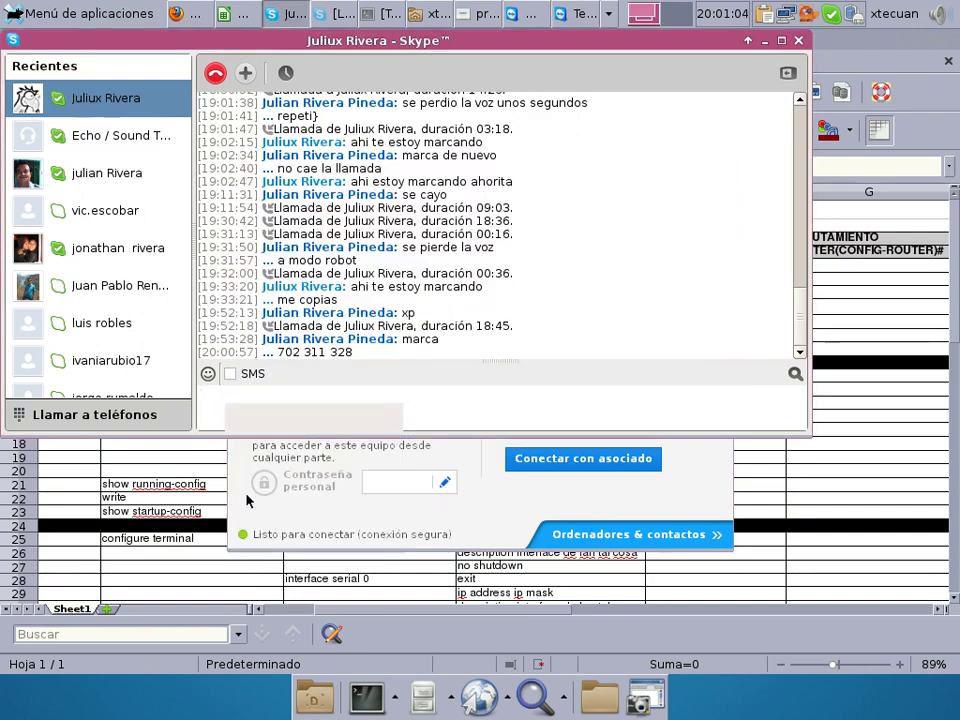
{"action": "key", "text": "Return"}
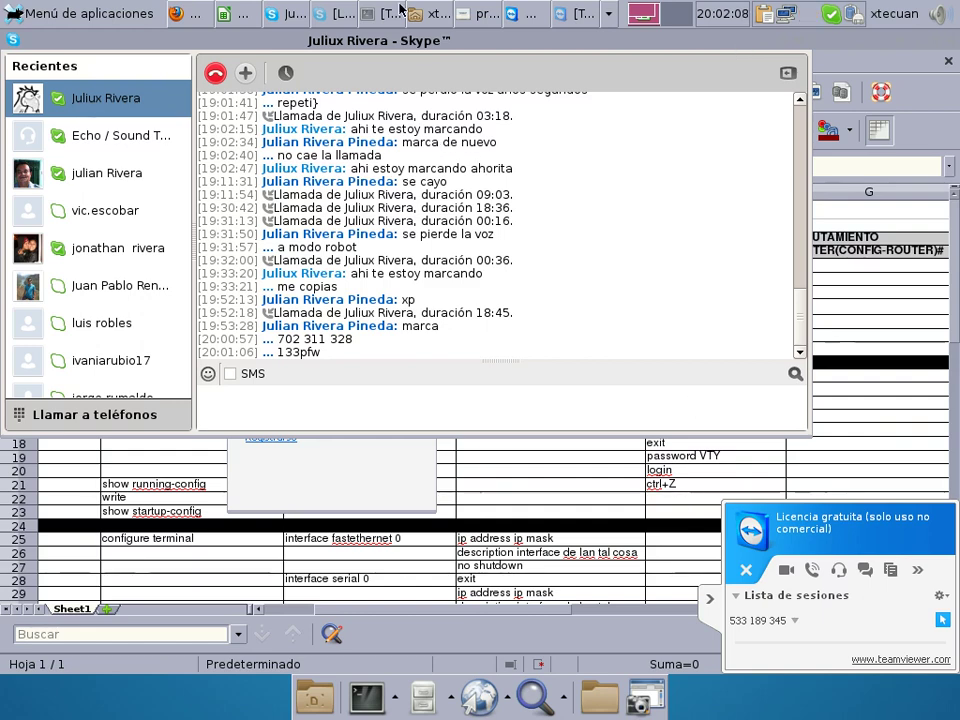
- Exit the remote session, list the clase6 files, and rerun 'wine router.exe'
{"action": "left_click", "coordinate": [392, 14]}
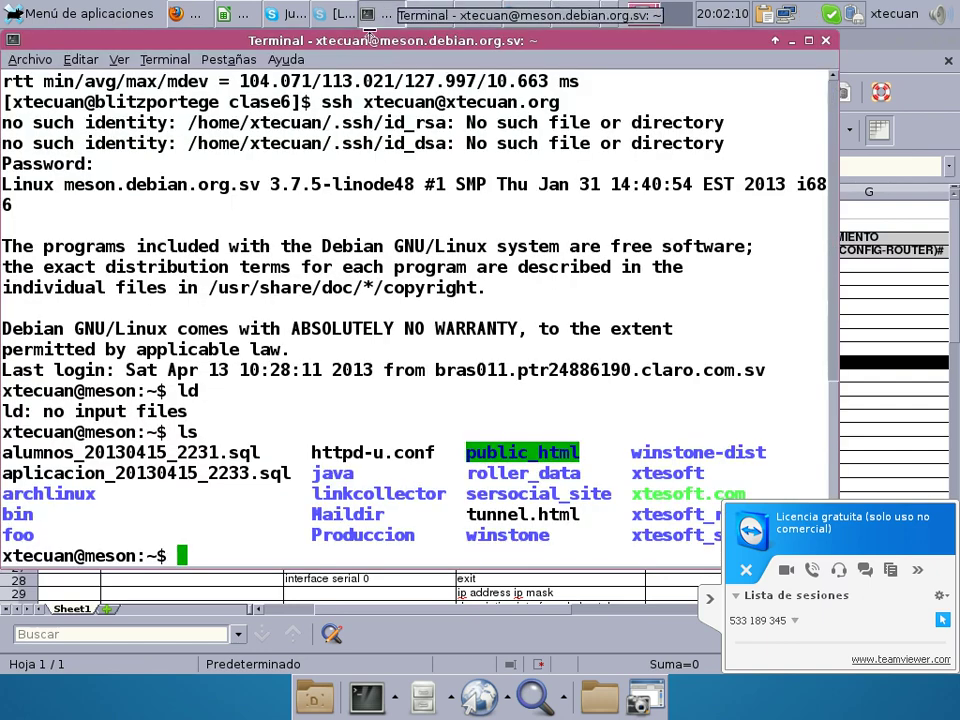
{"action": "type", "text": "exi"}
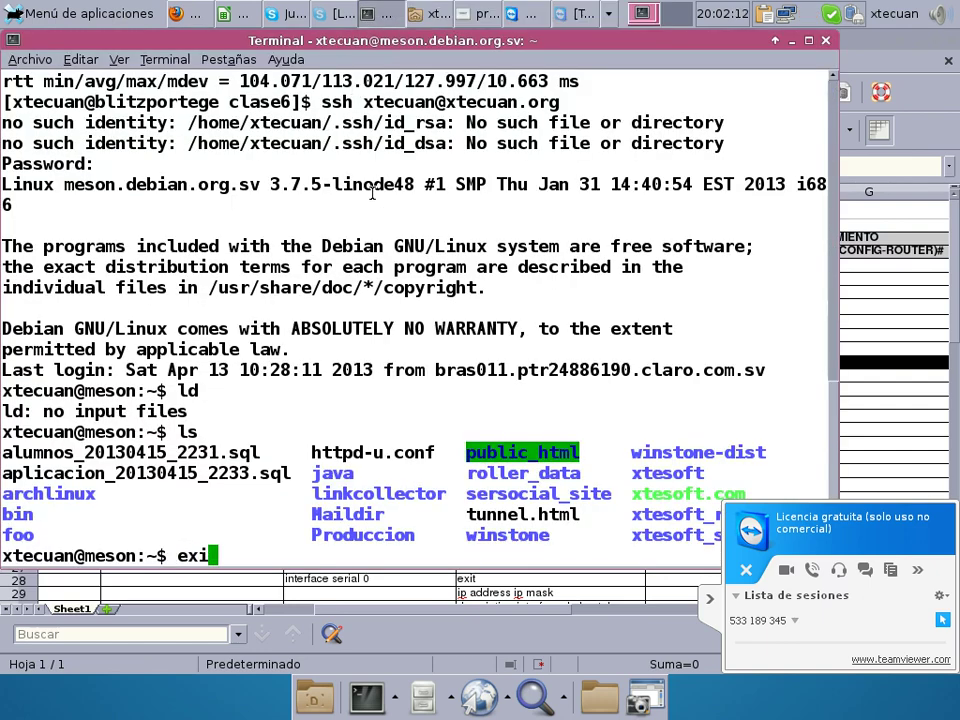
{"action": "type", "text": "t"}
{"action": "key", "text": "Return"}
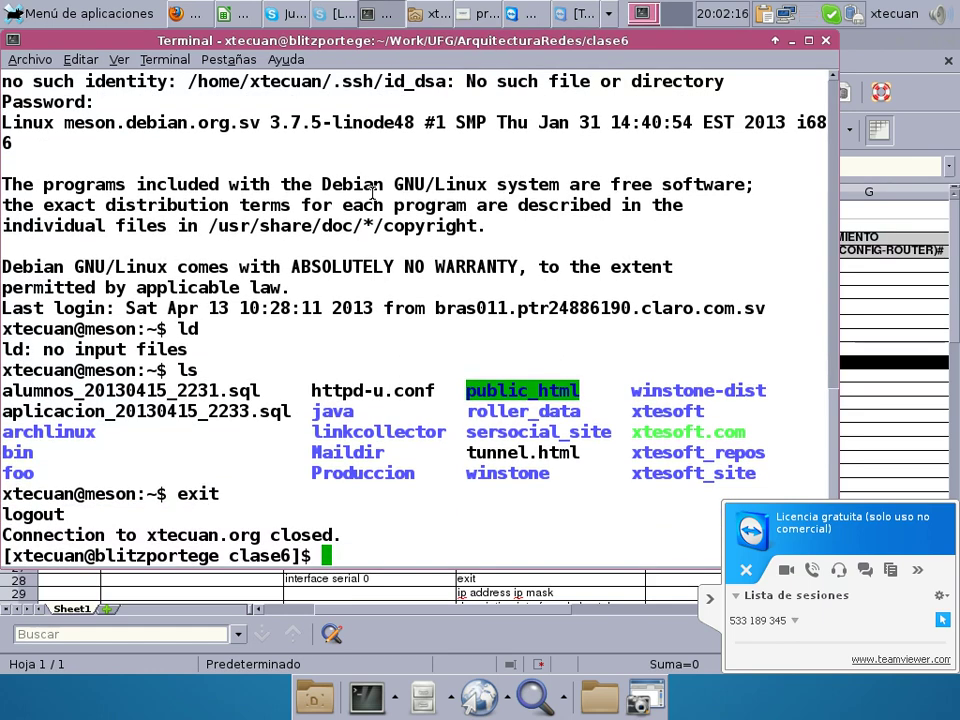
{"action": "type", "text": "ls"}
{"action": "key", "text": "Return"}
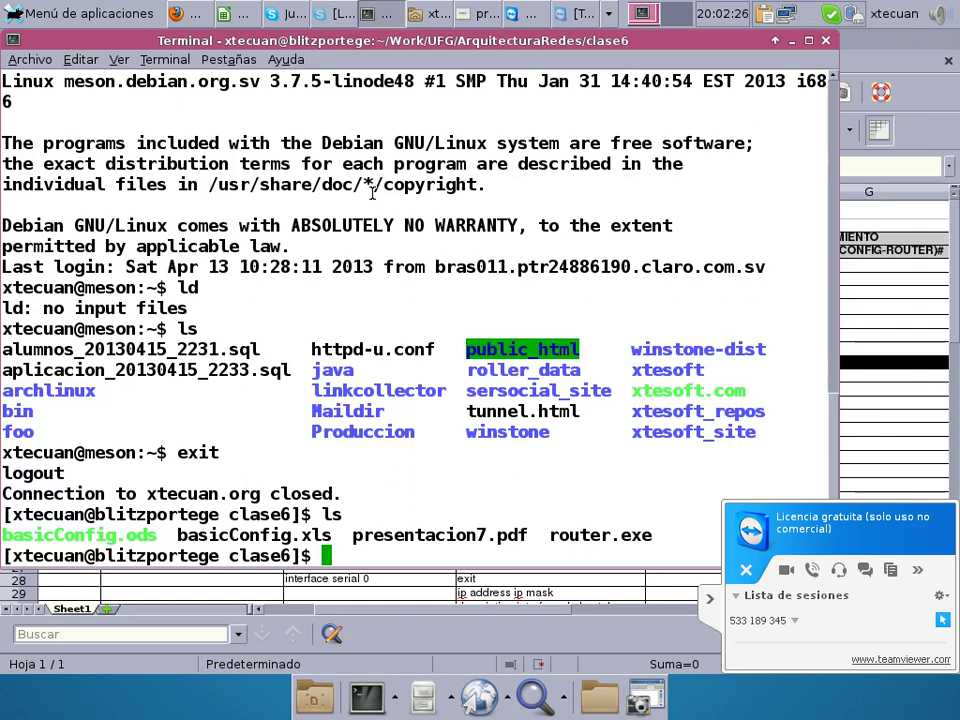
{"action": "key", "text": "Up"}
{"action": "key", "text": "Up"}
{"action": "key", "text": "Up"}
{"action": "key", "text": "Up"}
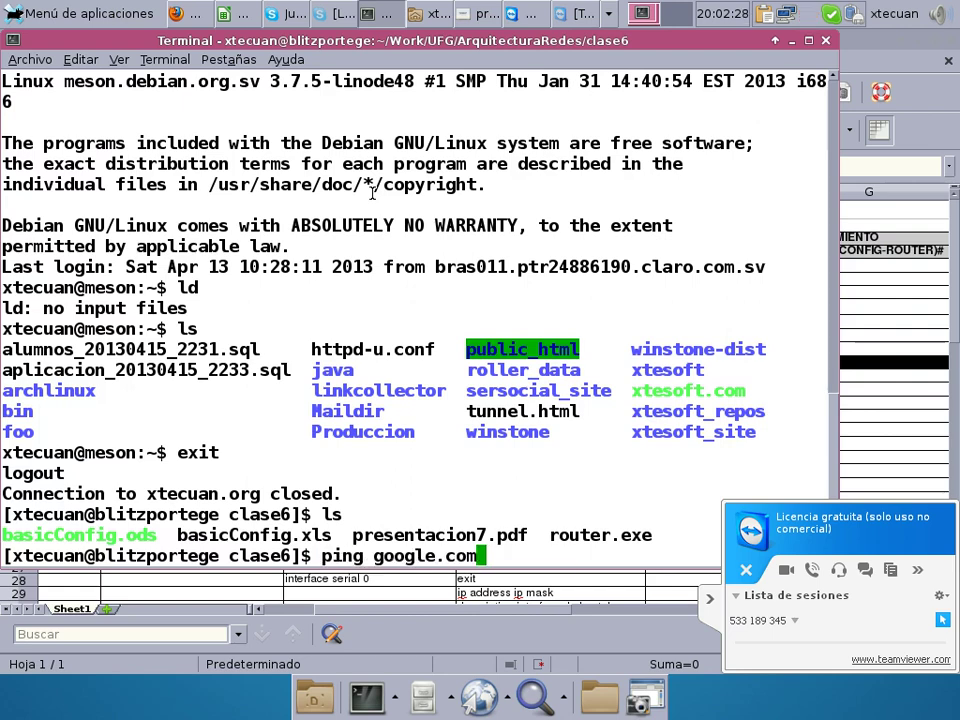
{"action": "key", "text": "Return"}
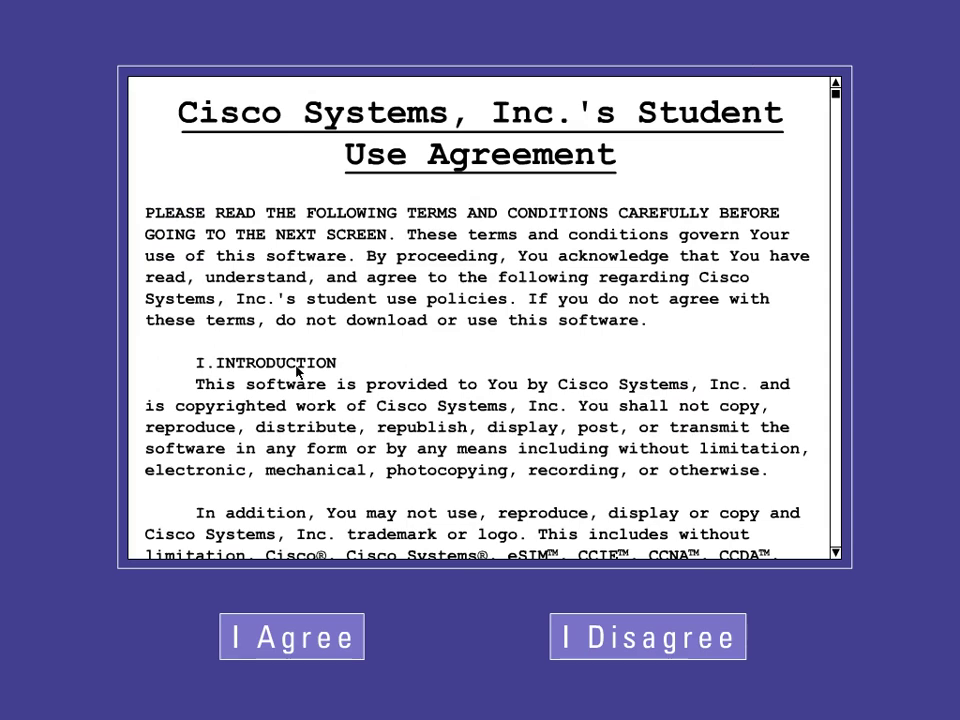
- Choose 'I Agree' on the Cisco Student Use Agreement to load the CiscoTerminal
{"action": "left_click", "coordinate": [273, 637]}
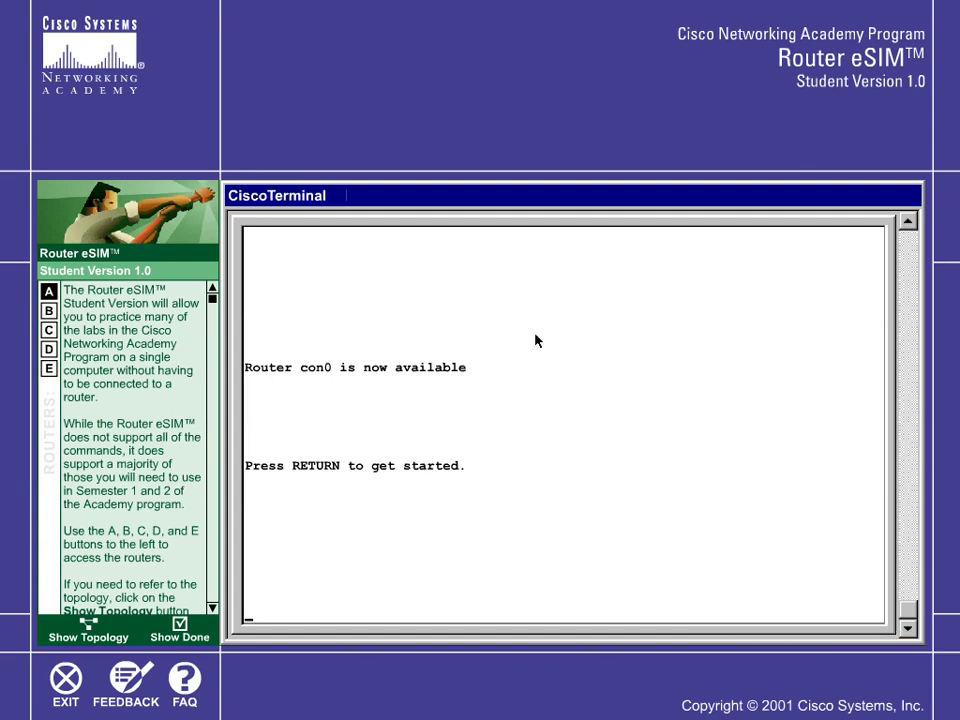
- Wake the console, enter privileged mode with enable, then log out with exit
{"action": "key", "text": "Return"}
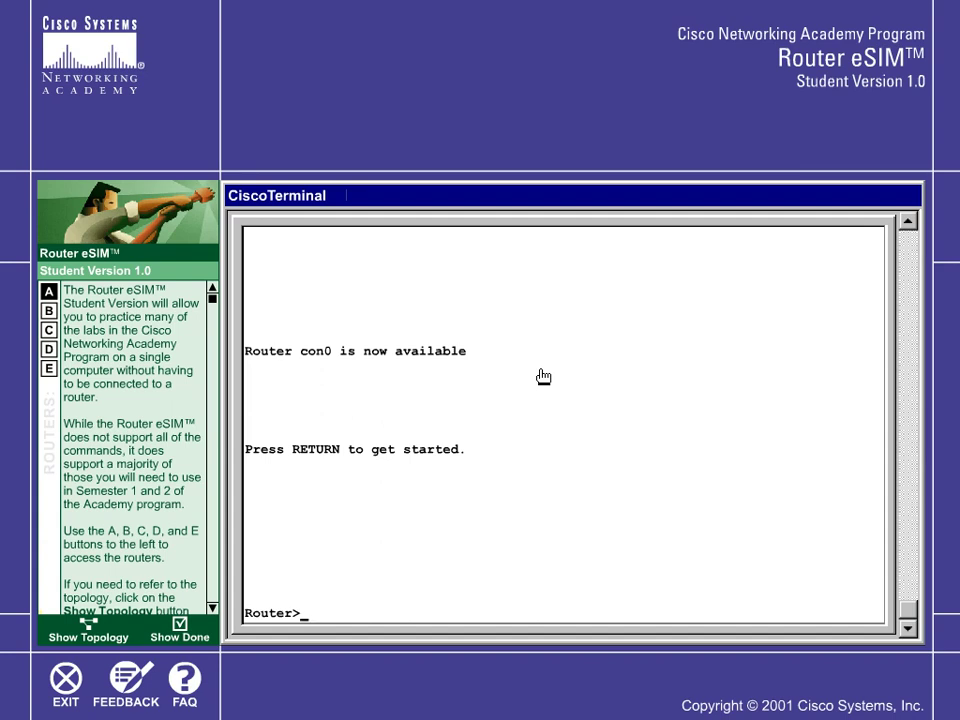
{"action": "type", "text": "enable"}
{"action": "key", "text": "BackSpace"}
{"action": "key", "text": "BackSpace"}
{"action": "key", "text": "BackSpace"}
{"action": "key", "text": "BackSpace"}
{"action": "key", "text": "BackSpace"}
{"action": "key", "text": "BackSpace"}
{"action": "type", "text": "n"}
{"action": "key", "text": "Return"}
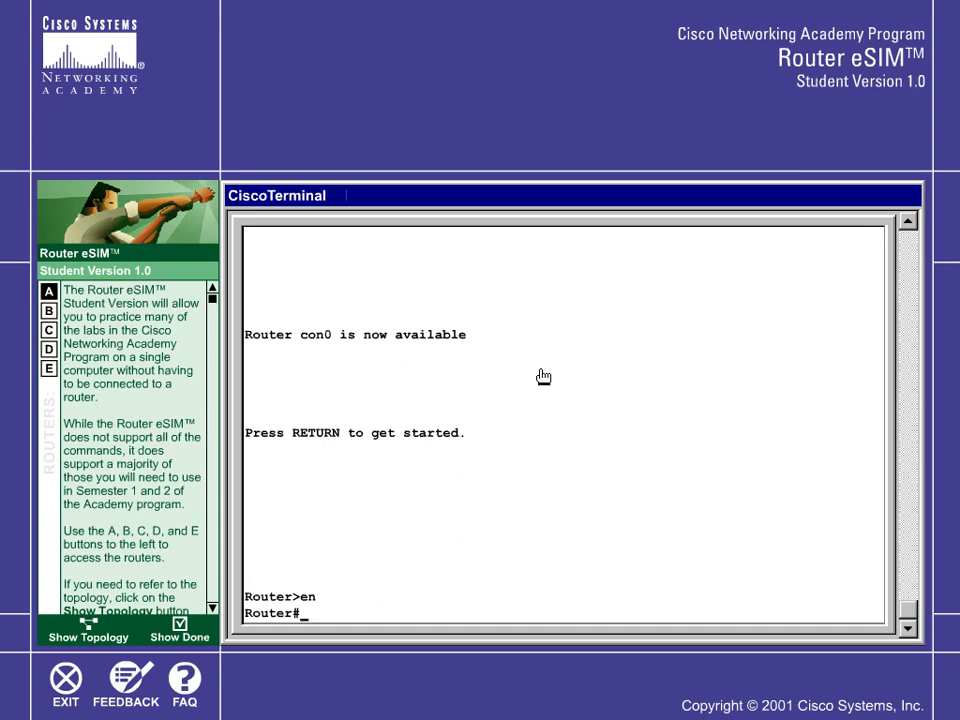
{"action": "type", "text": "exit"}
{"action": "key", "text": "Return"}
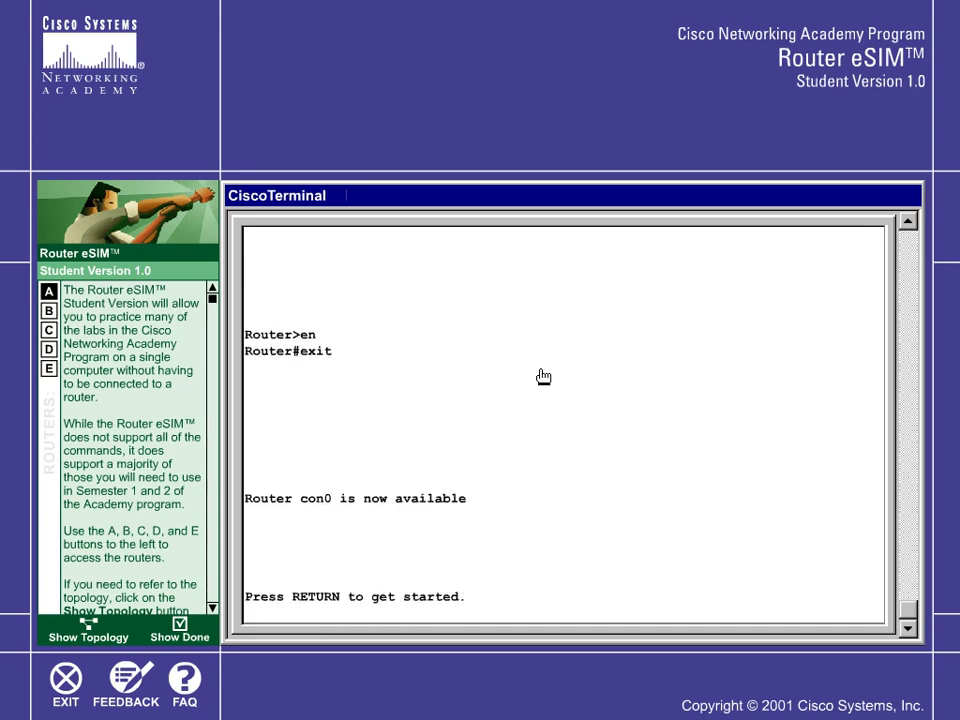
- Repeat with the abbreviation ena and exit, then type en at the new prompt
{"action": "key", "text": "Return"}
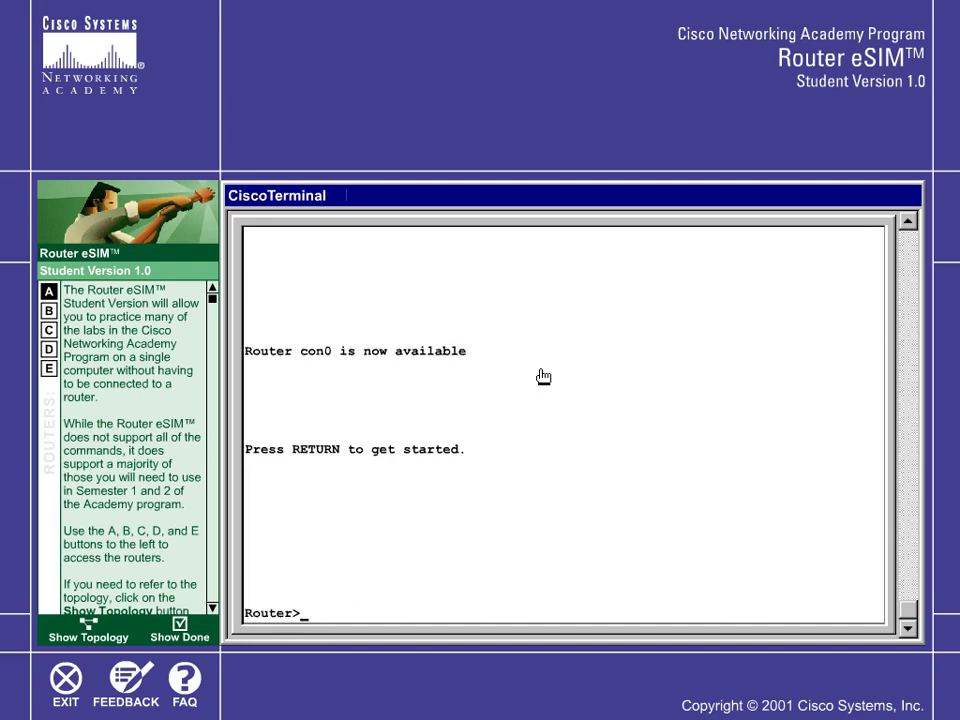
{"action": "type", "text": "ena"}
{"action": "key", "text": "Return"}
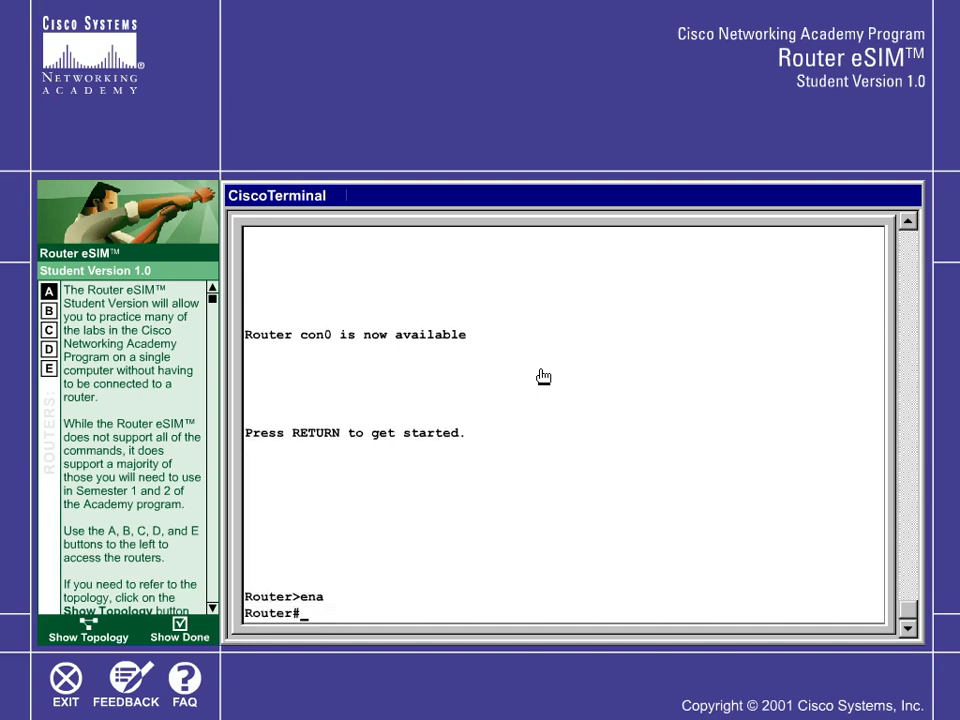
{"action": "type", "text": "exit"}
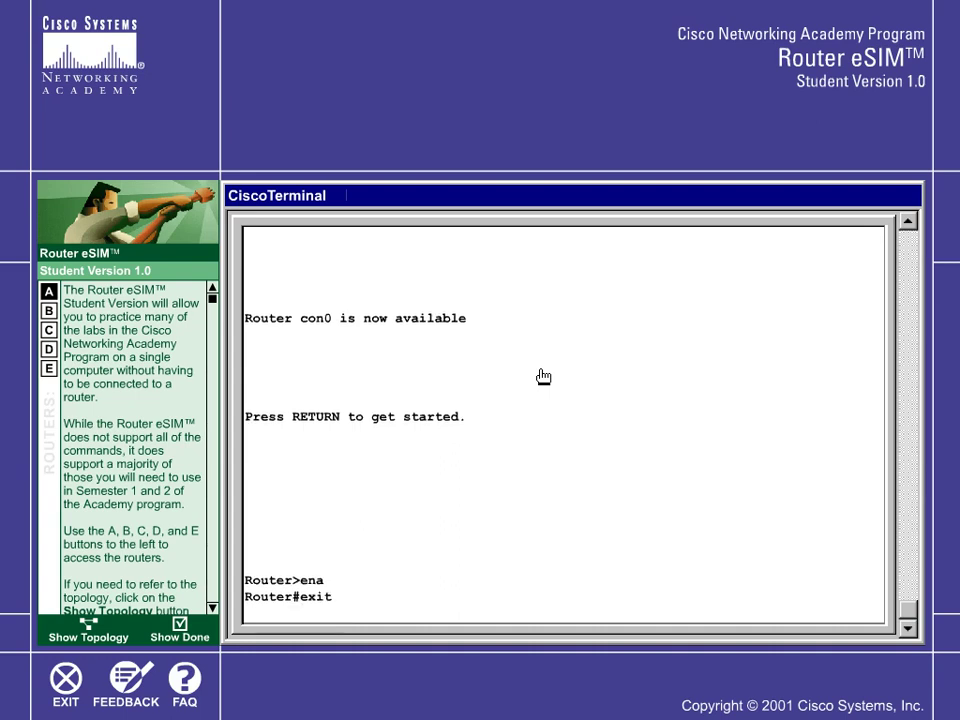
{"action": "key", "text": "Return"}
{"action": "key", "text": "Return"}
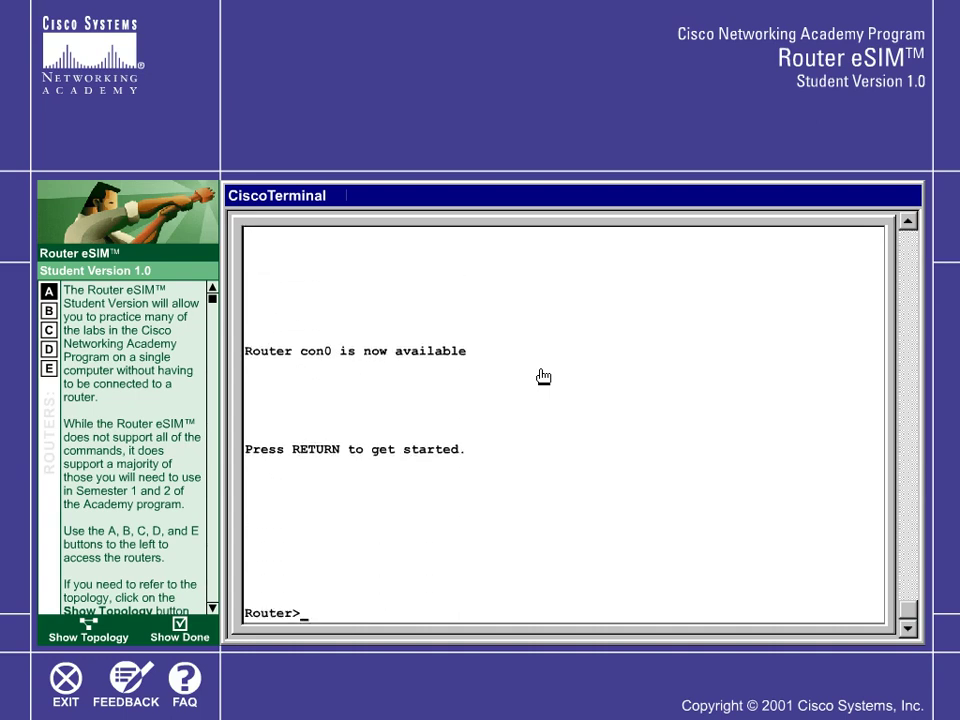
{"action": "type", "text": "en"}
- Try Tab completion of en and interf at Router>, then run enable to reach Router#
{"action": "key", "text": "Tab"}
{"action": "key", "text": "BackSpace"}
{"action": "key", "text": "BackSpace"}
{"action": "key", "text": "BackSpace"}
{"action": "key", "text": "BackSpace"}
{"action": "key", "text": "BackSpace"}
{"action": "key", "text": "BackSpace"}
{"action": "type", "text": "interf"}
{"action": "key", "text": "Tab"}
{"action": "key", "text": "Tab"}
{"action": "key", "text": "Tab"}
{"action": "key", "text": "Tab"}
{"action": "key", "text": "Tab"}
{"action": "key", "text": "Tab"}
{"action": "key", "text": "Tab"}
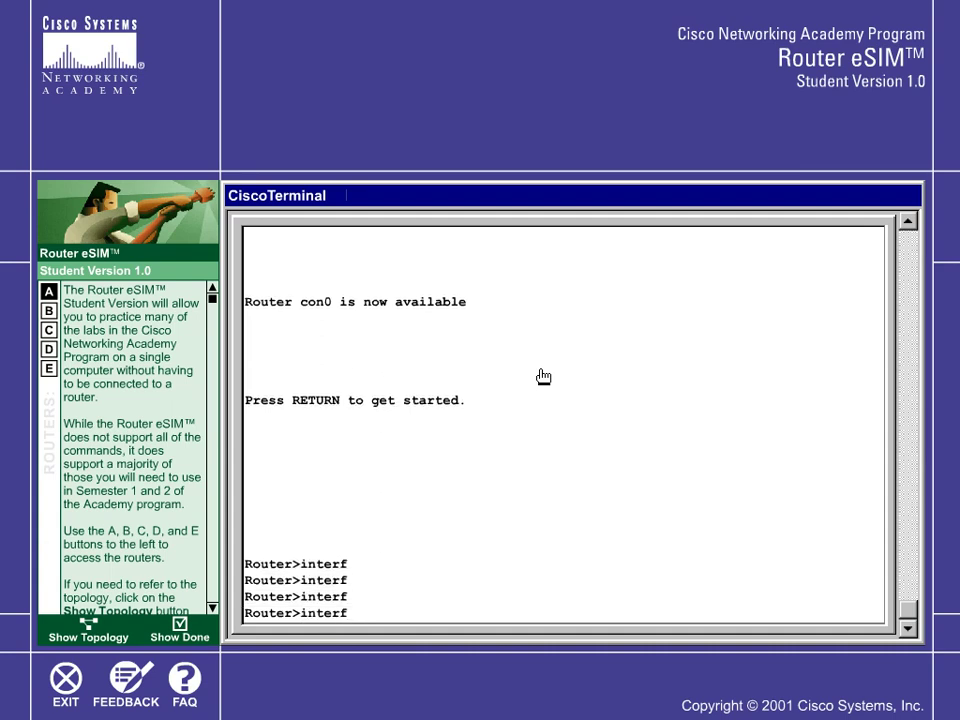
{"action": "key", "text": "Tab"}
{"action": "key", "text": "Tab"}
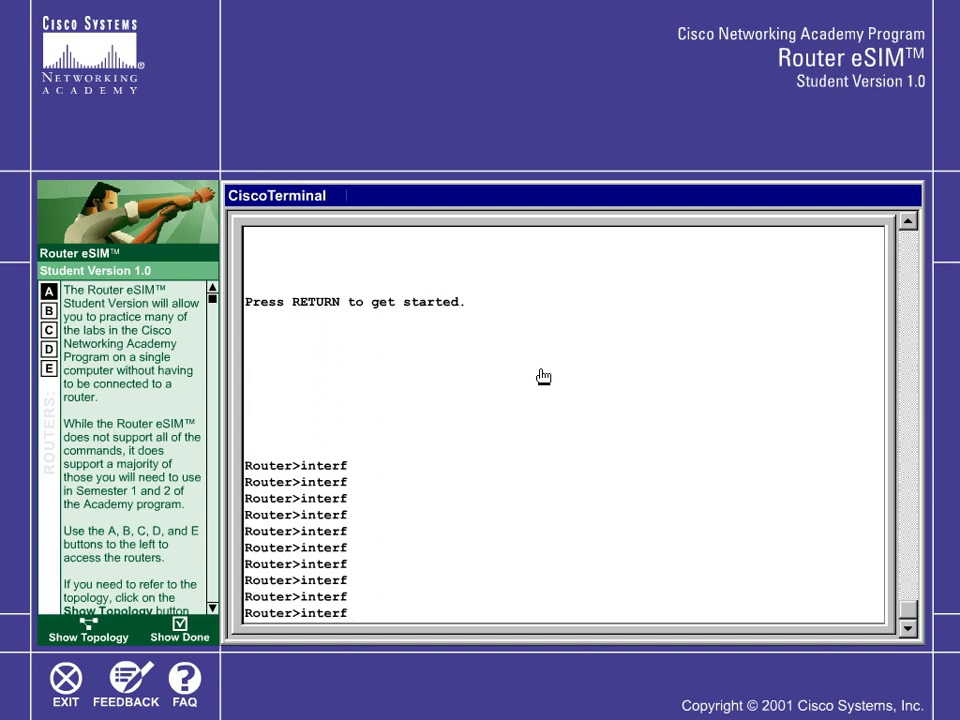
{"action": "key", "text": "BackSpace"}
{"action": "key", "text": "BackSpace"}
{"action": "key", "text": "BackSpace"}
{"action": "key", "text": "BackSpace"}
{"action": "key", "text": "BackSpace"}
{"action": "key", "text": "BackSpace"}
{"action": "key", "text": "Return"}
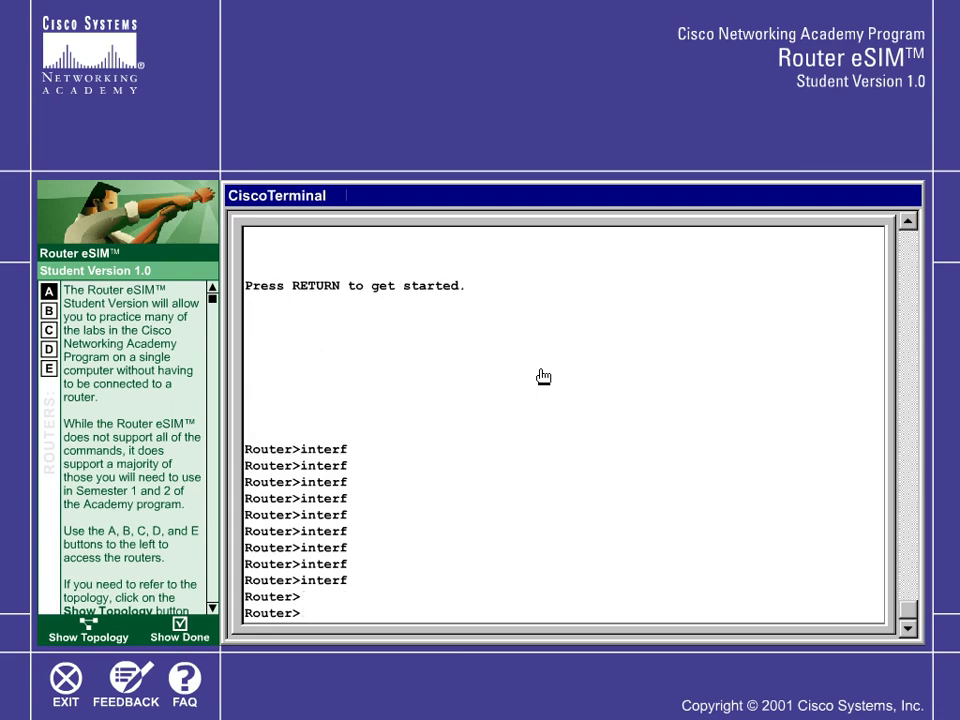
{"action": "key", "text": "Return"}
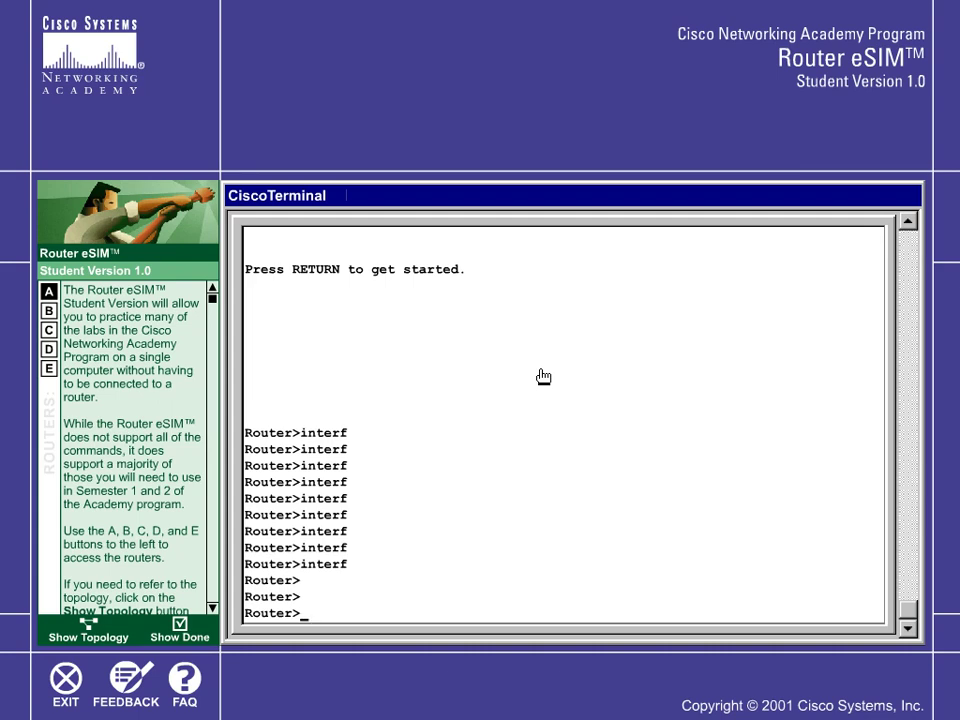
{"action": "type", "text": "enable"}
{"action": "key", "text": "Return"}
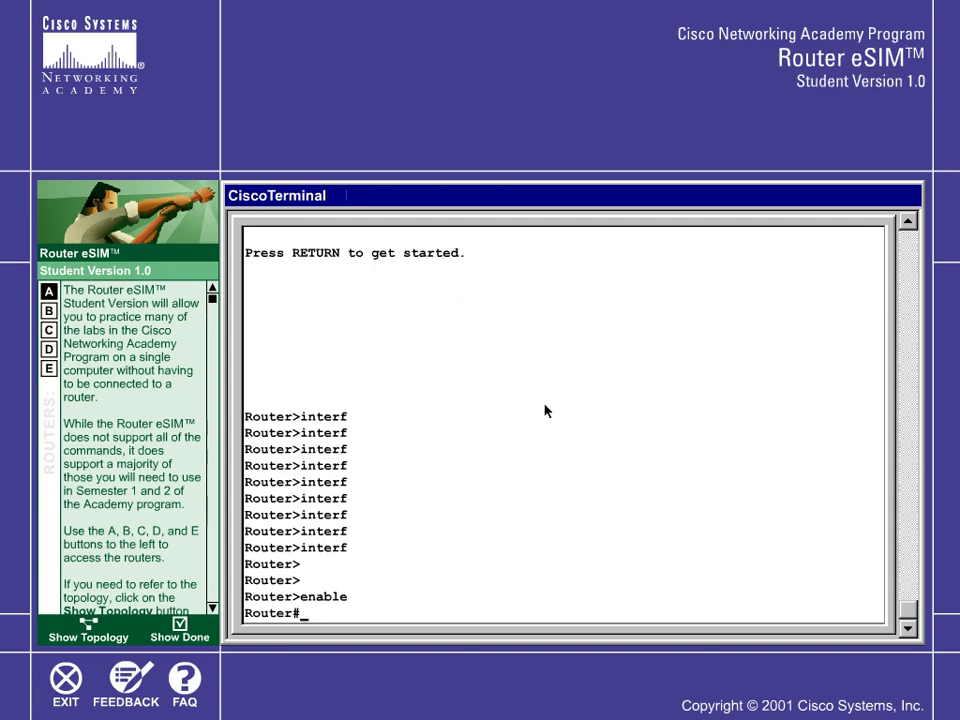
- Run configure terminal for global configuration, then display the lab network topology
{"action": "type", "text": "configure terminal"}
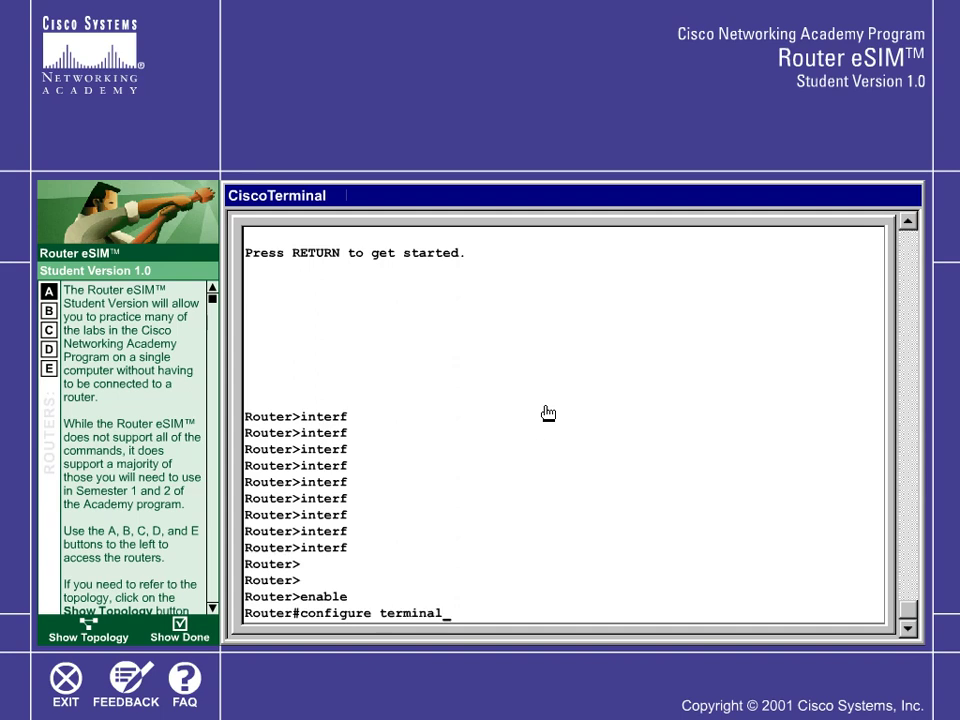
{"action": "key", "text": "Return"}
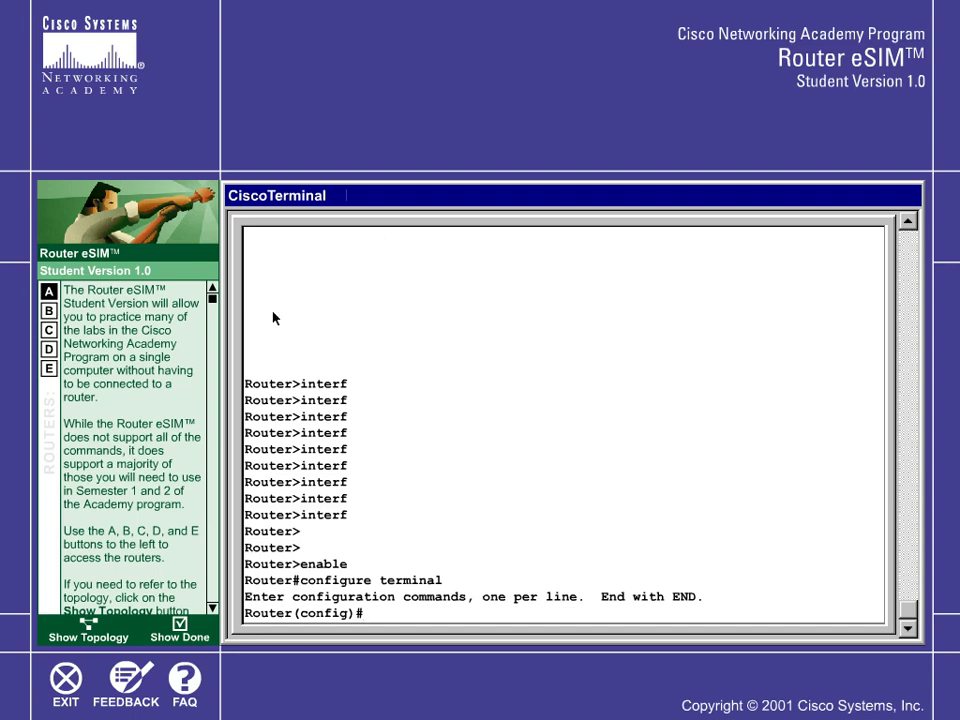
{"action": "left_click", "coordinate": [86, 637]}
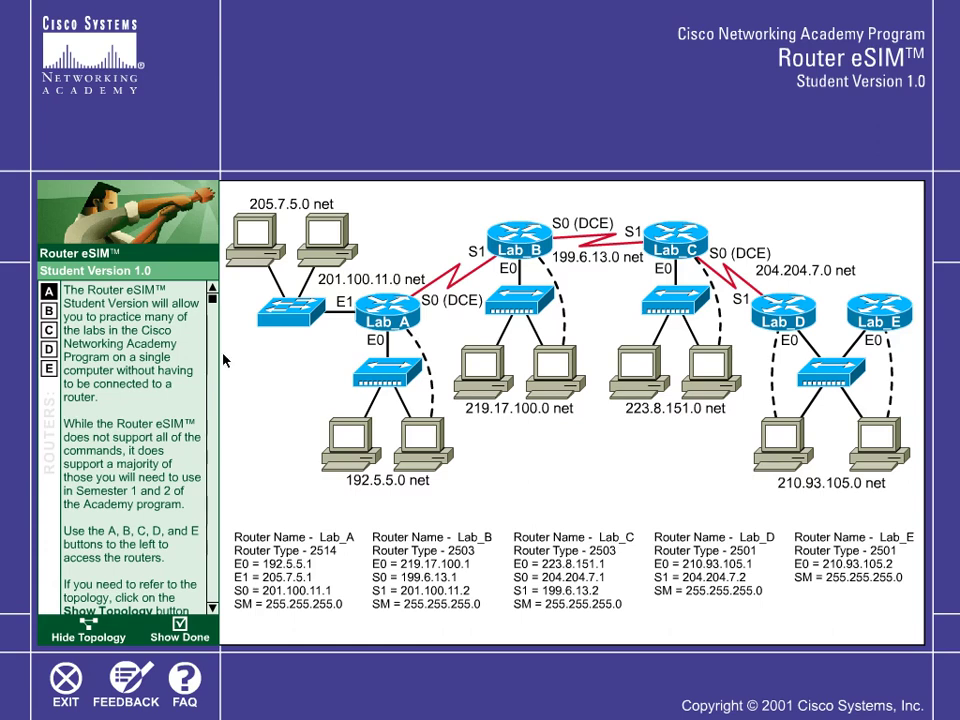
- Select router B, then router A, to return to router A's console
{"action": "left_click", "coordinate": [49, 311]}
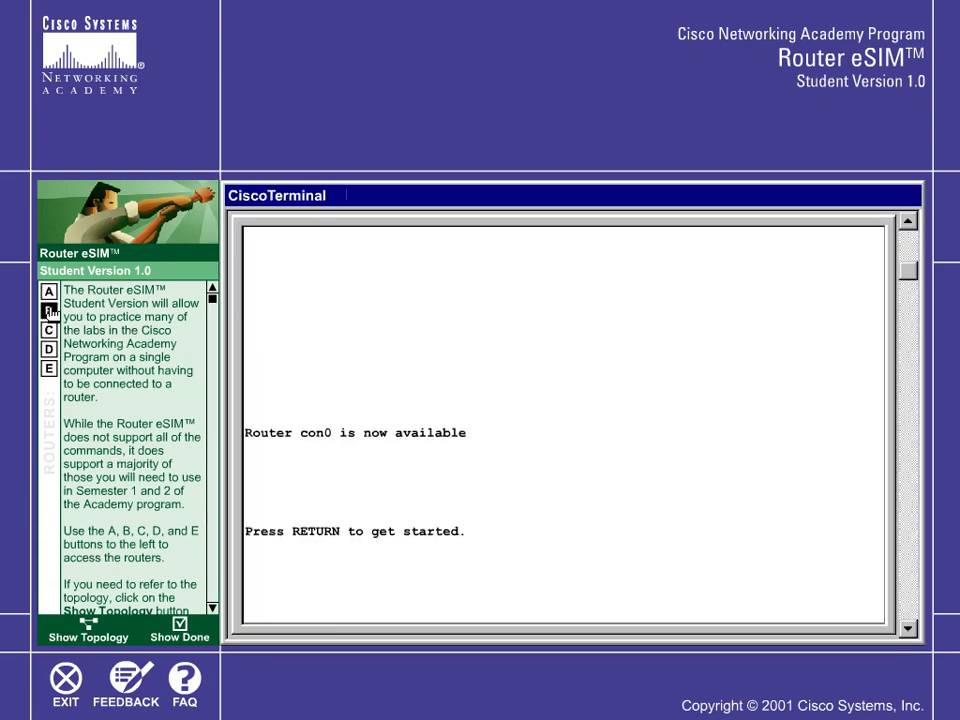
{"action": "left_click", "coordinate": [48, 291]}
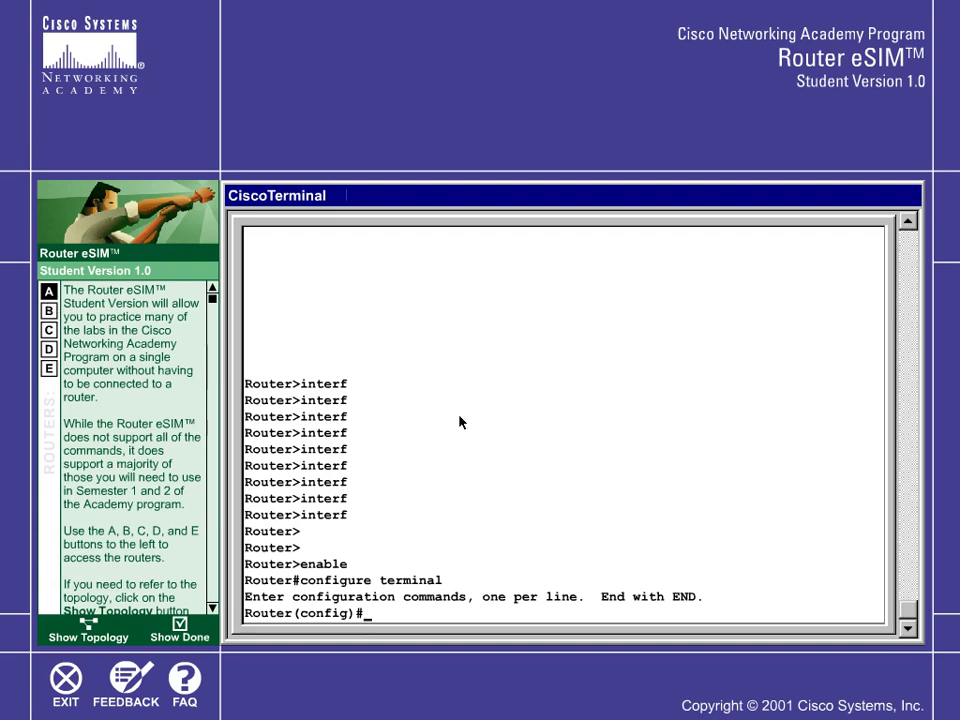
- Enter hostname Lab_A, correcting the typos, so the prompt becomes Lab_A(config)#
{"action": "type", "text": "hostname Lab"}
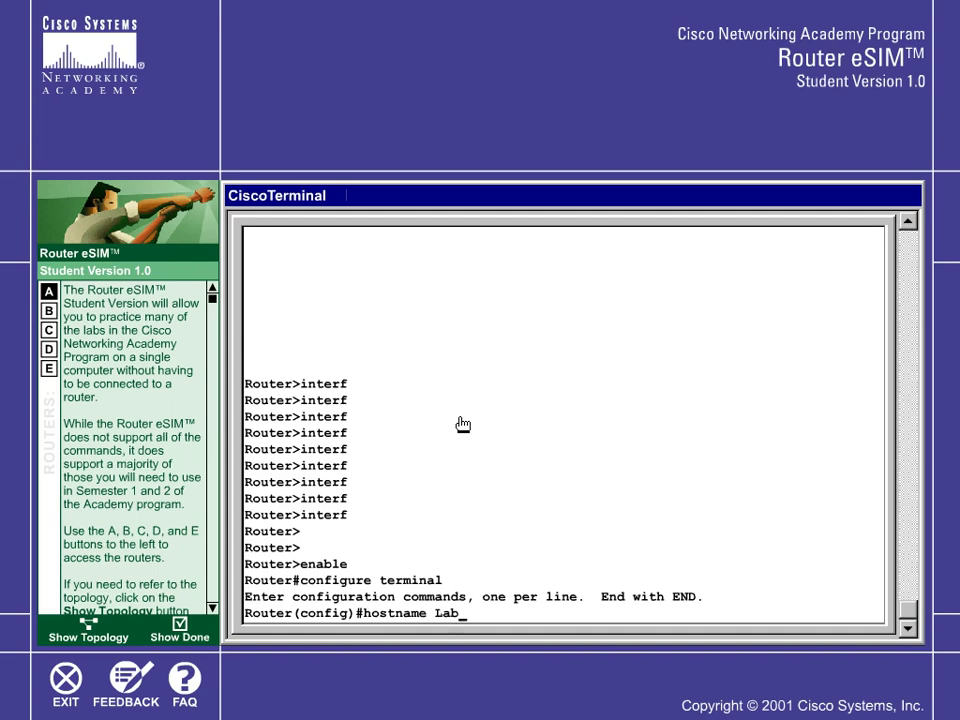
{"action": "type", "text": "A"}
{"action": "key", "text": "BackSpace"}
{"action": "type", "text": "A"}
{"action": "key", "text": "BackSpace"}
{"action": "type", "text": "A"}
{"action": "key", "text": "Return"}
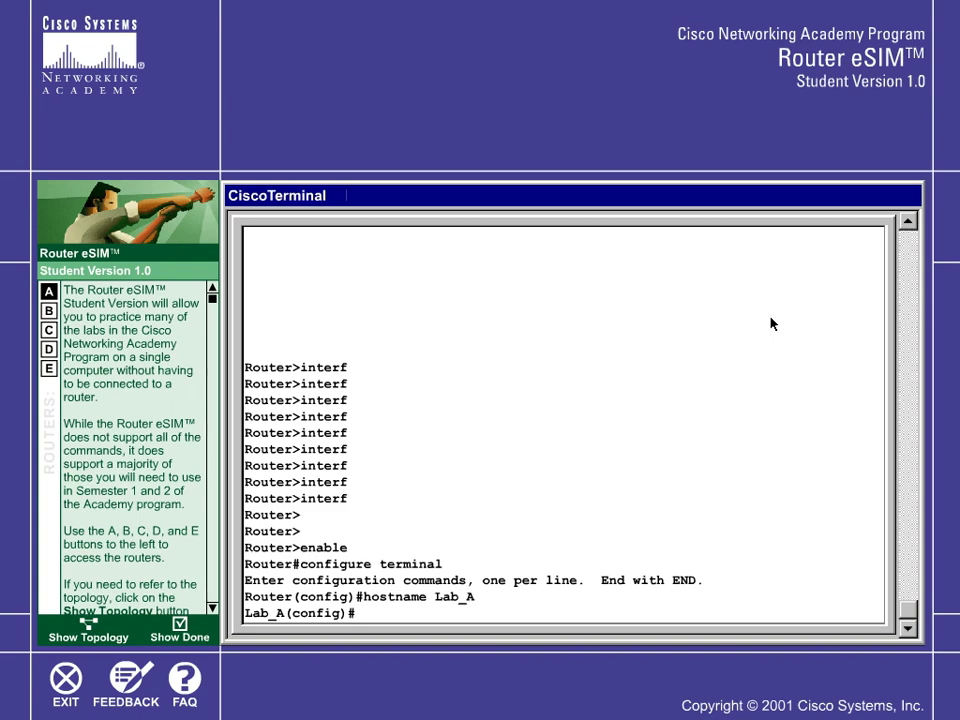
- Set an enable password, then an enable secret with the same value, which is rejected
{"action": "type", "text": "enable password"}
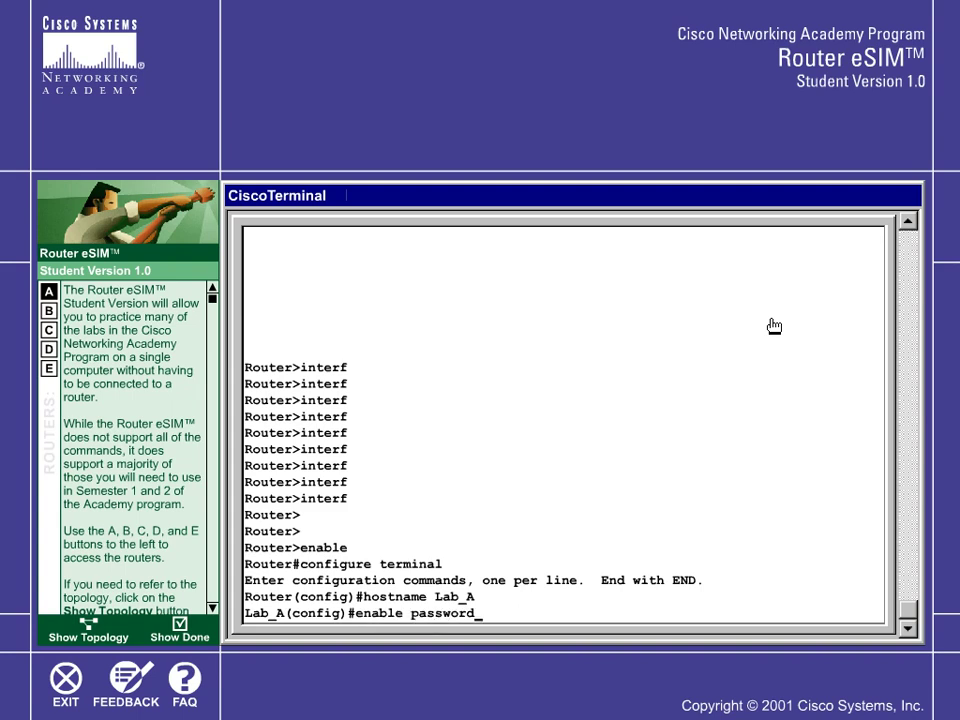
{"action": "type", "text": " 123456"}
{"action": "key", "text": "Return"}
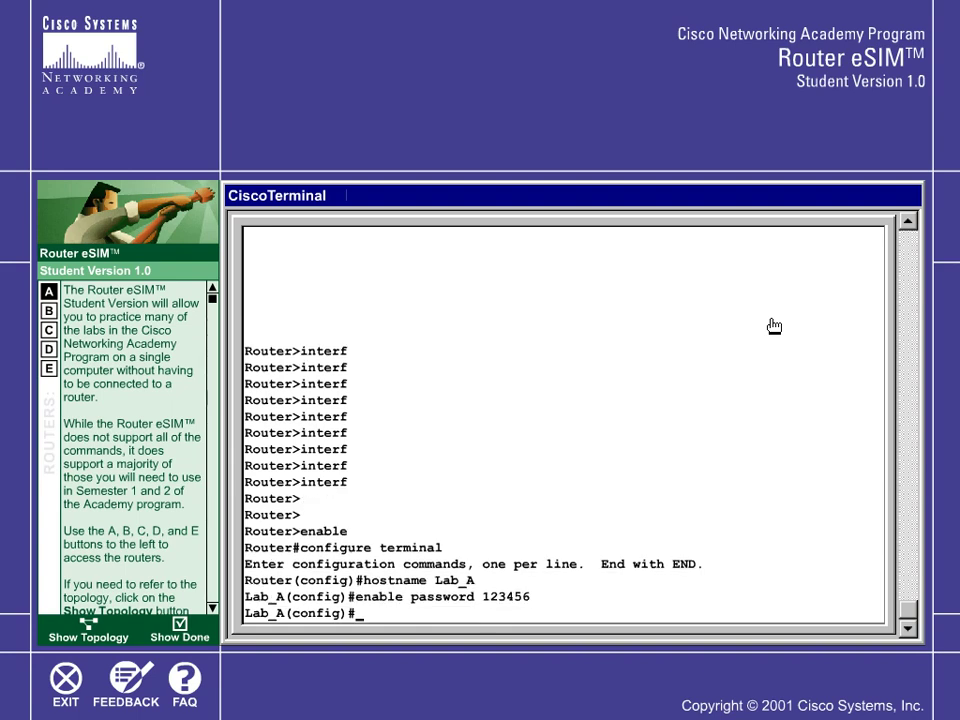
{"action": "type", "text": "enable secret "}
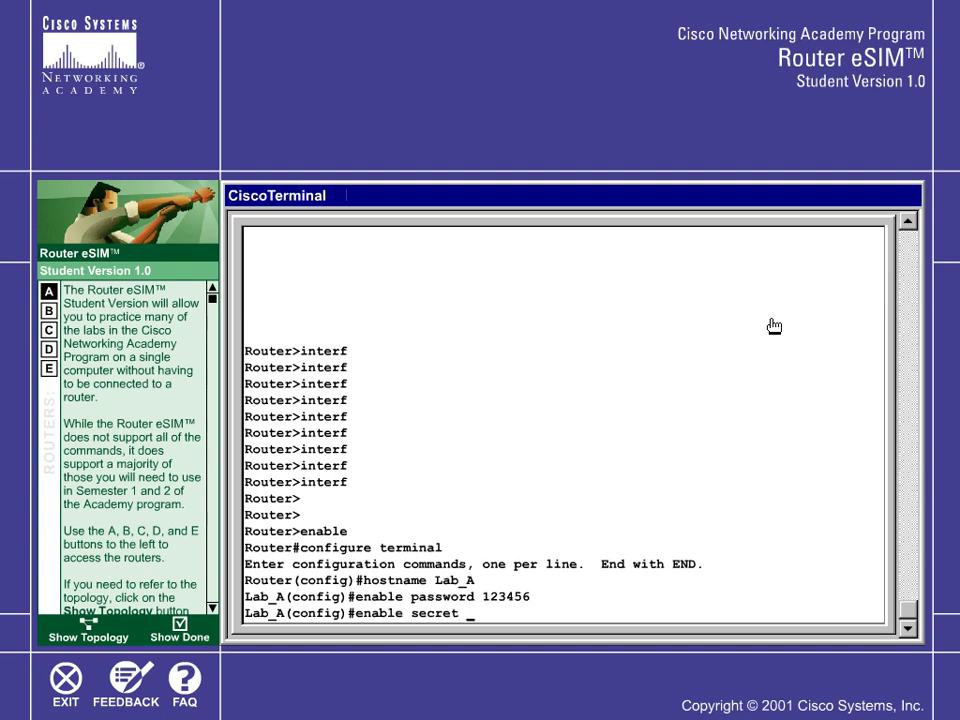
{"action": "type", "text": "123456"}
{"action": "key", "text": "Return"}
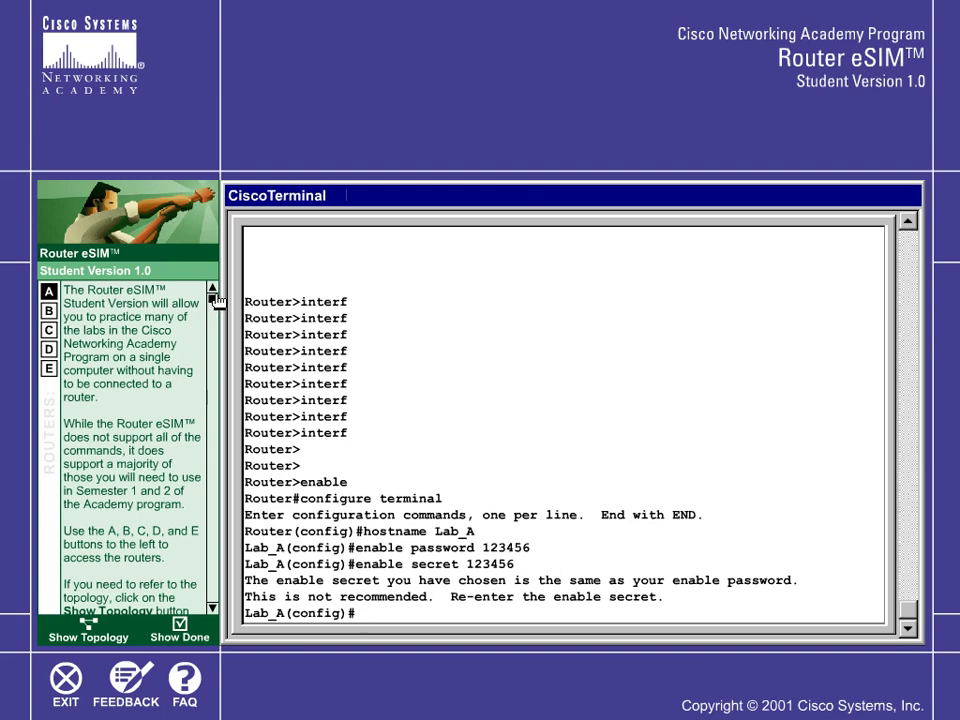
- Scroll the help panel and open Show Done, listing only Hostname as done
{"action": "left_click_drag", "start_coordinate": [213, 298], "coordinate": [214, 345]}
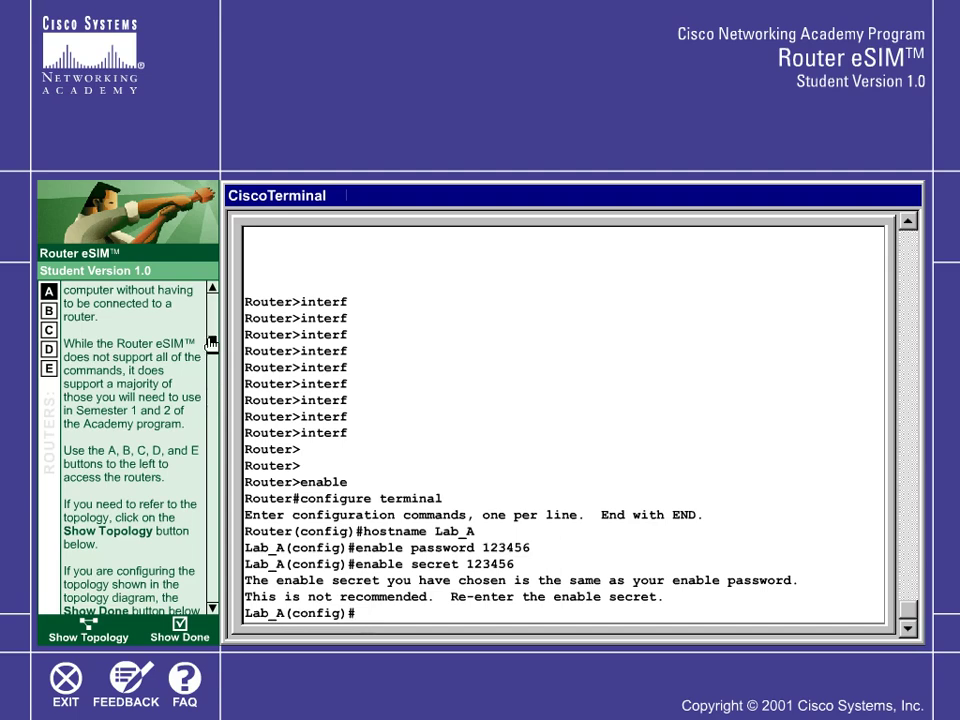
{"action": "left_click", "coordinate": [182, 632]}
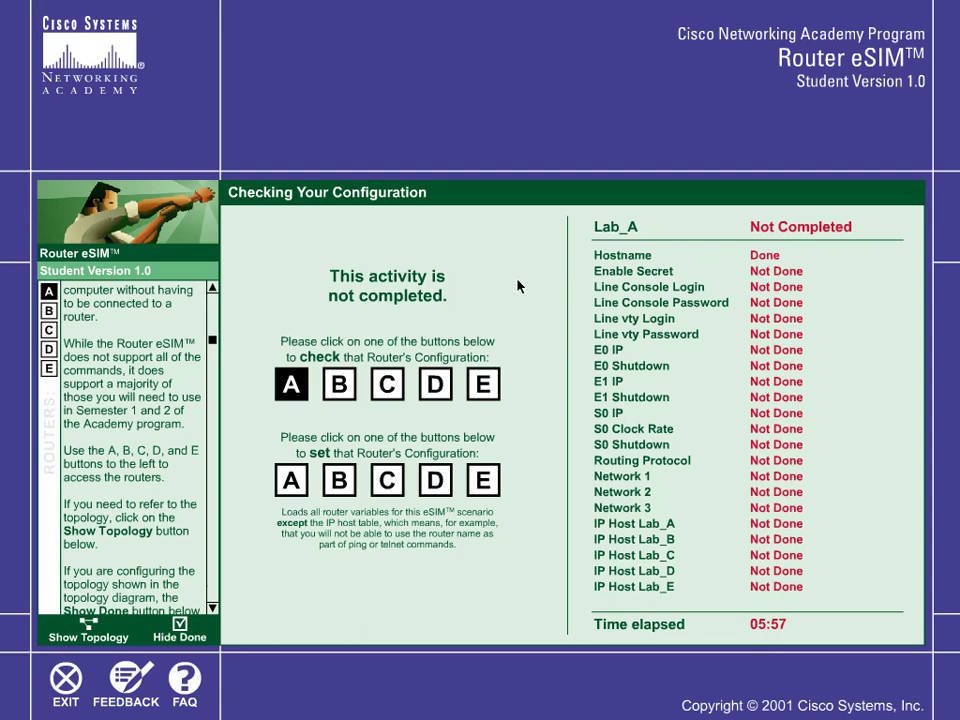
- Return to Lab_A's console and set a new enable password
{"action": "left_click", "coordinate": [50, 295]}
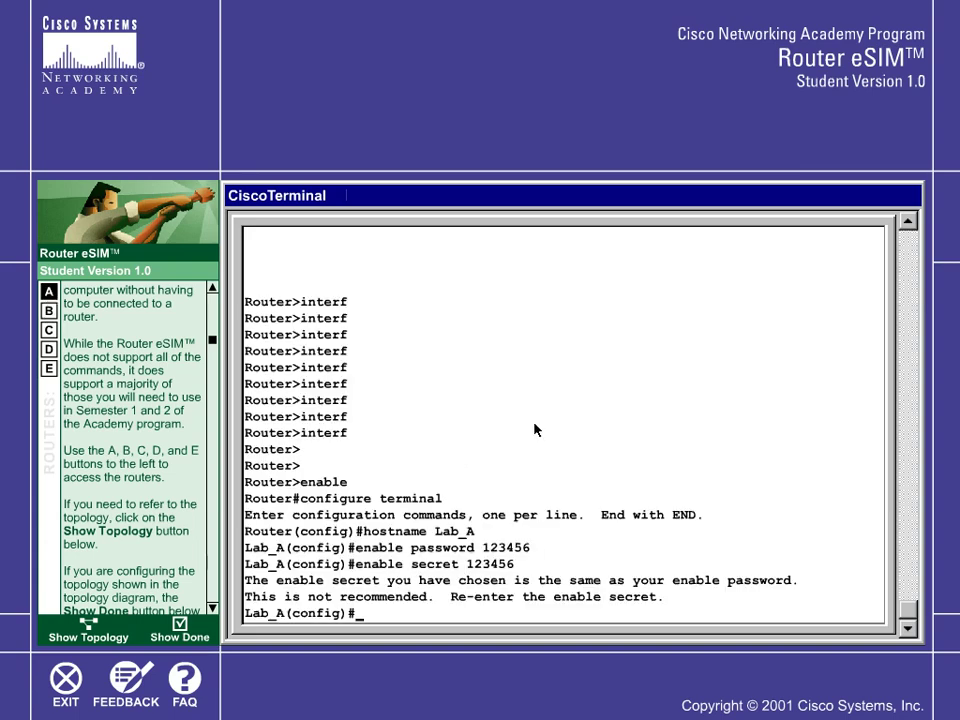
{"action": "type", "text": "enable password cisco"}
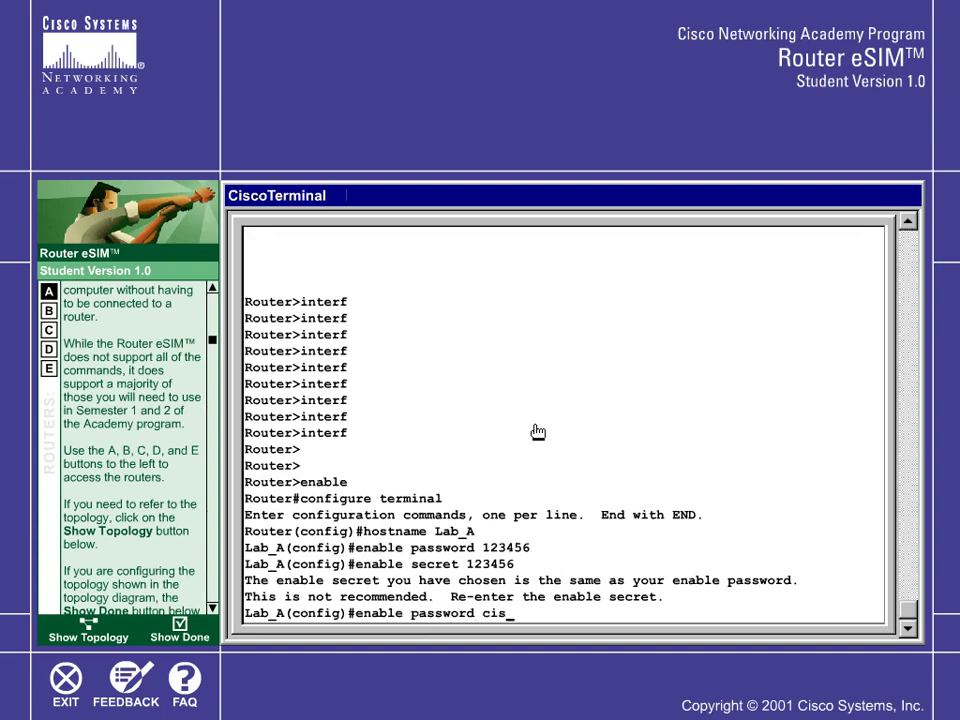
{"action": "key", "text": "Return"}
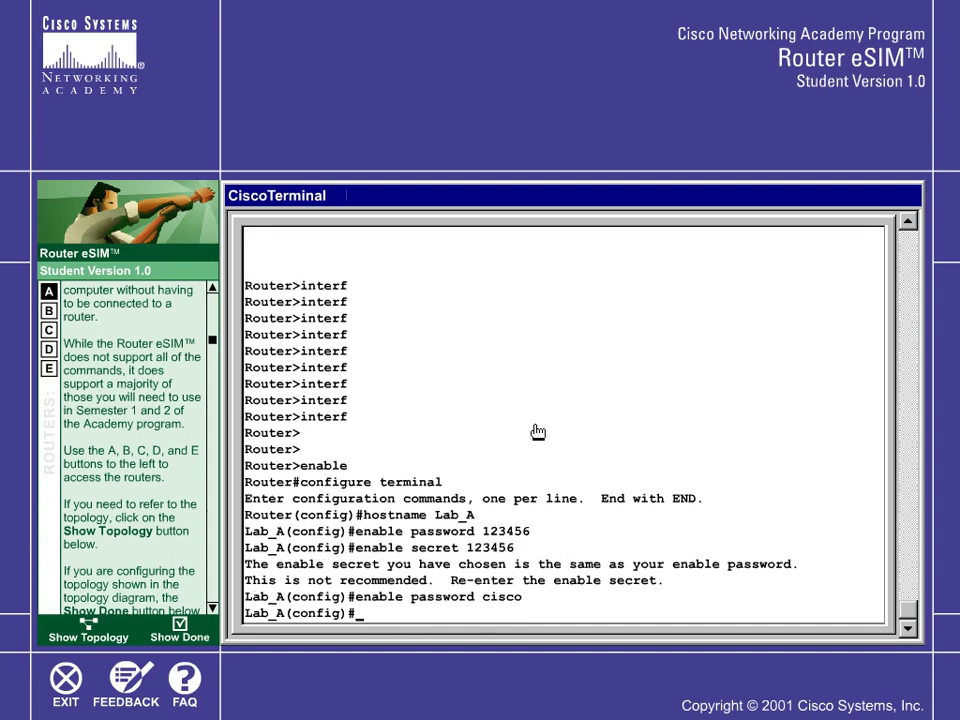
- Check Lab_A's configuration progress with Show Done, then switch to router B's console
{"action": "left_click", "coordinate": [205, 638]}
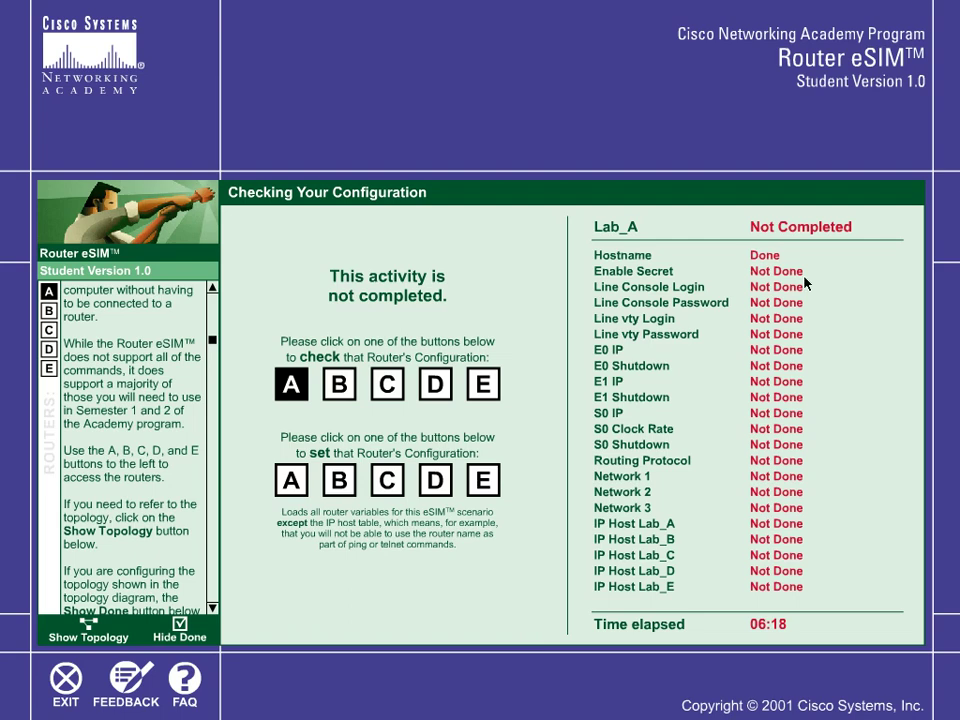
{"action": "left_click", "coordinate": [48, 312]}
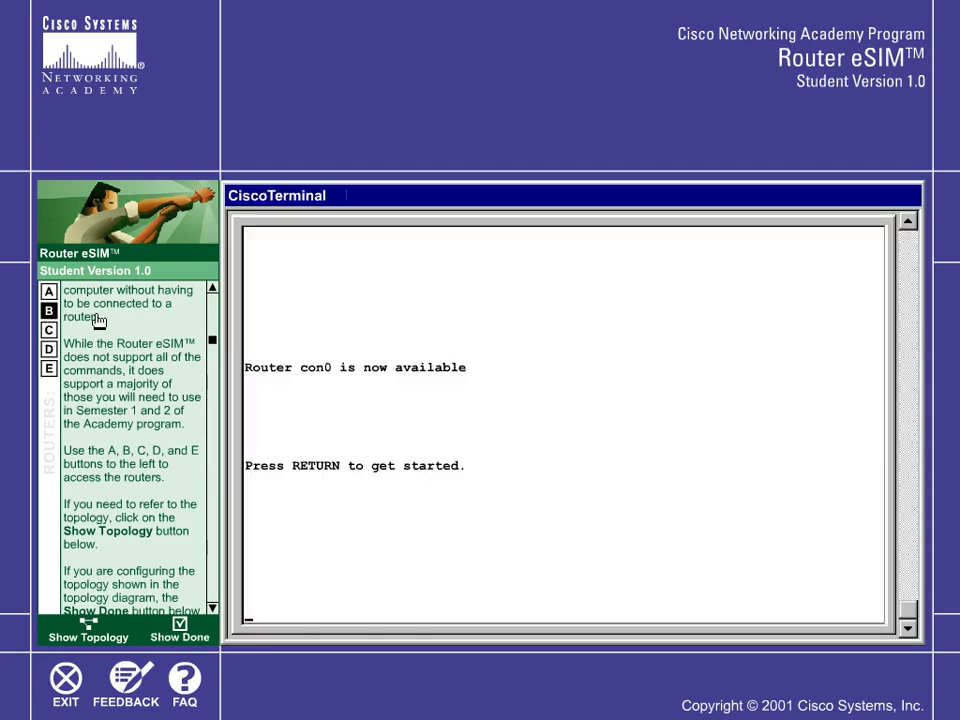
- On Lab_A, change the enable password and set an enable secret that differs from it
{"action": "left_click", "coordinate": [48, 291]}
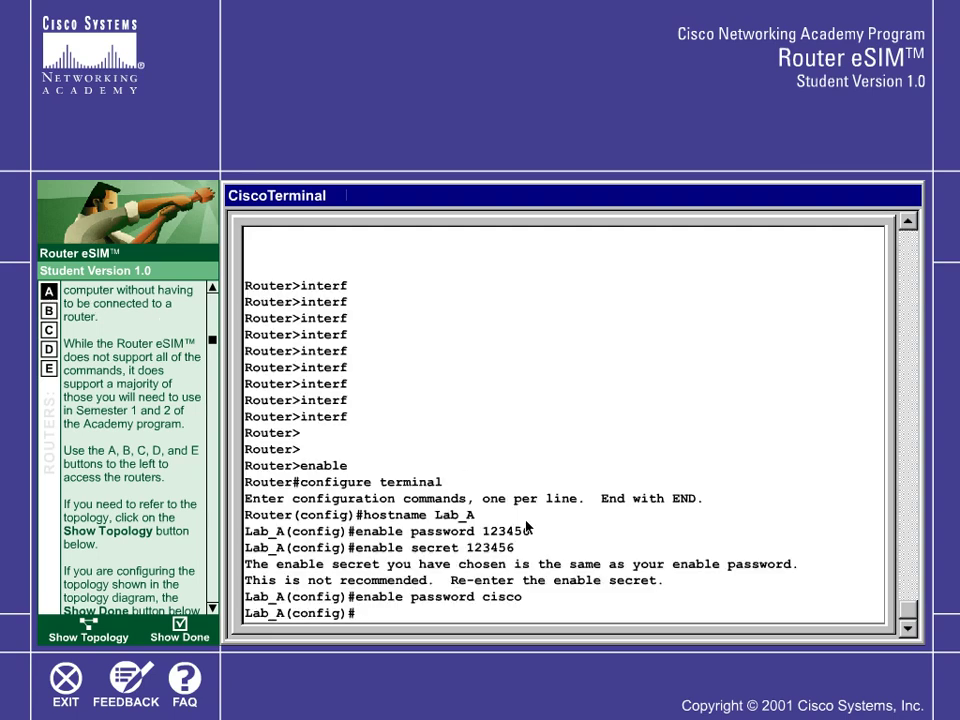
{"action": "type", "text": "enable password"}
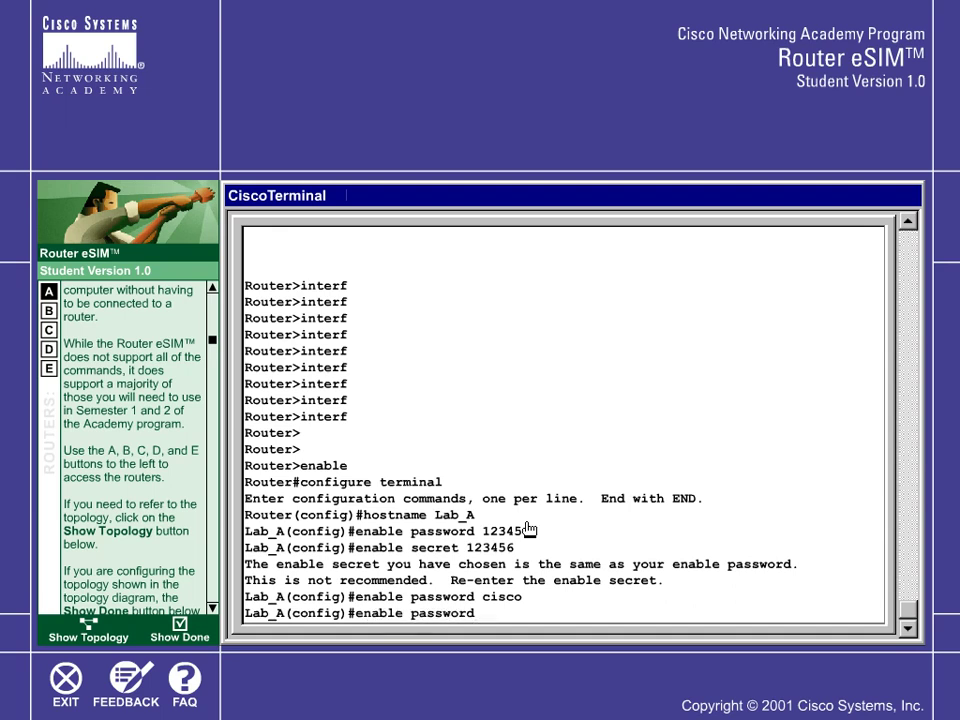
{"action": "type", "text": " 123456"}
{"action": "key", "text": "Return"}
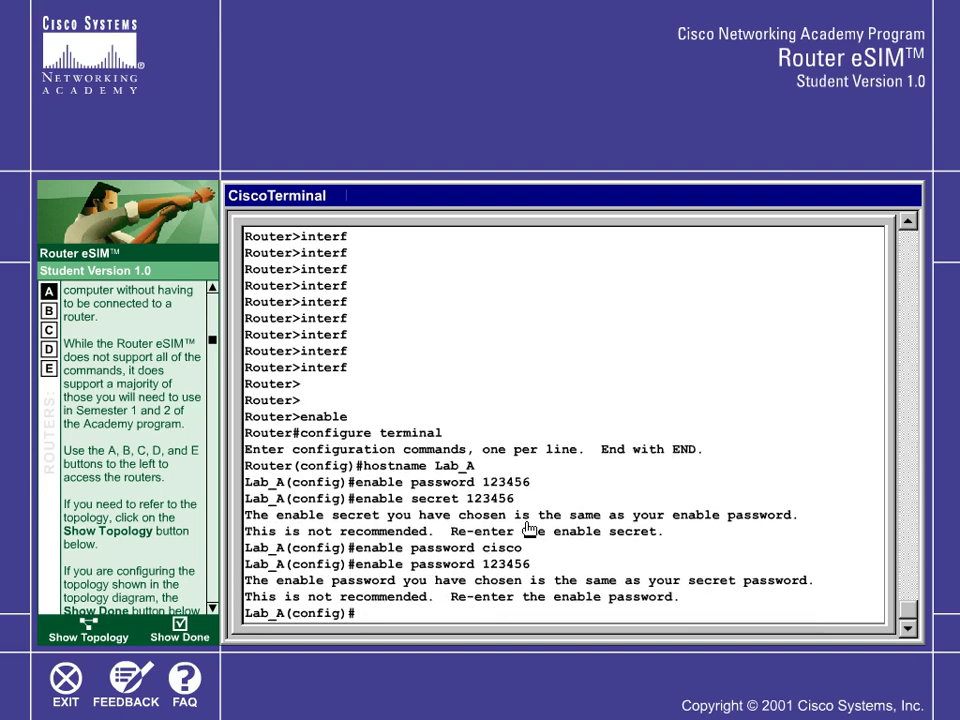
{"action": "type", "text": "enable secret 12345"}
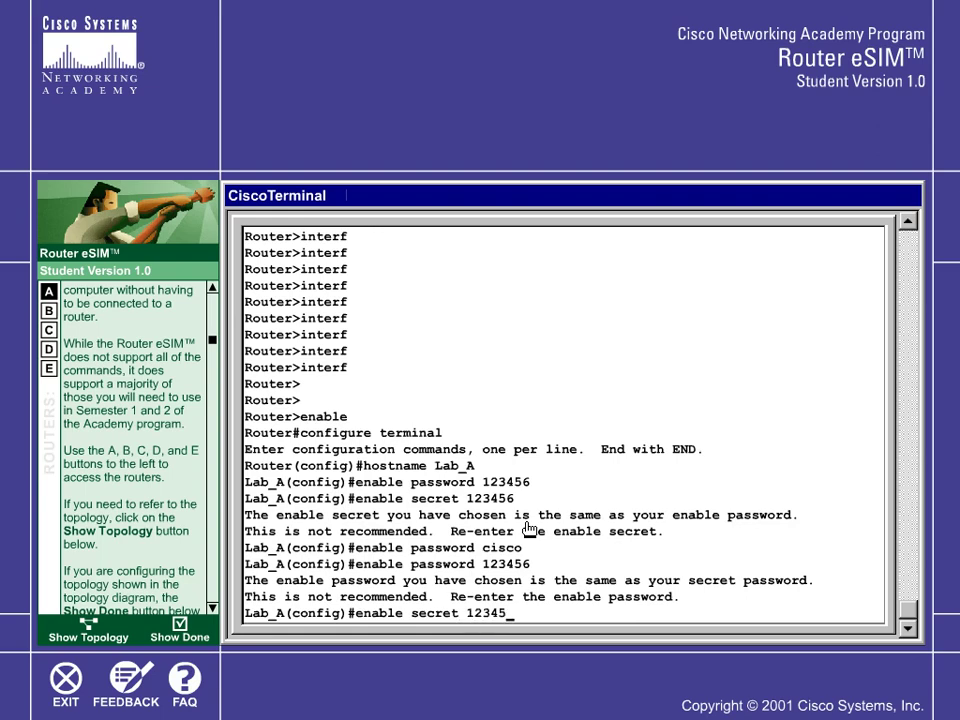
{"action": "key", "text": "Return"}
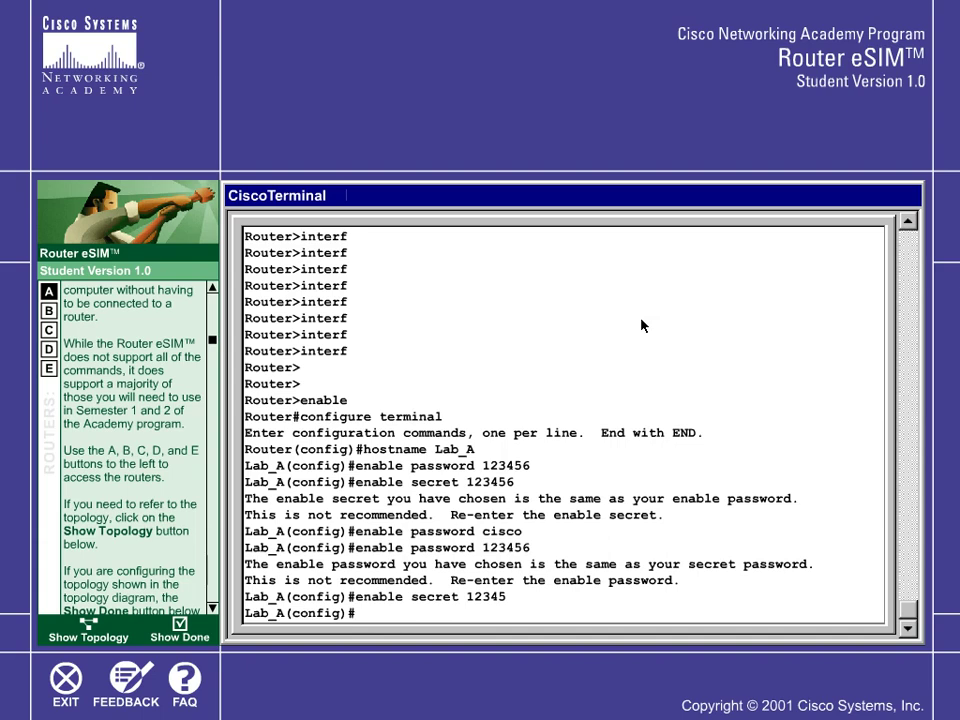
- Exit configuration mode and page through Lab_A's full show running-config output
{"action": "type", "text": "exit"}
{"action": "key", "text": "Return"}
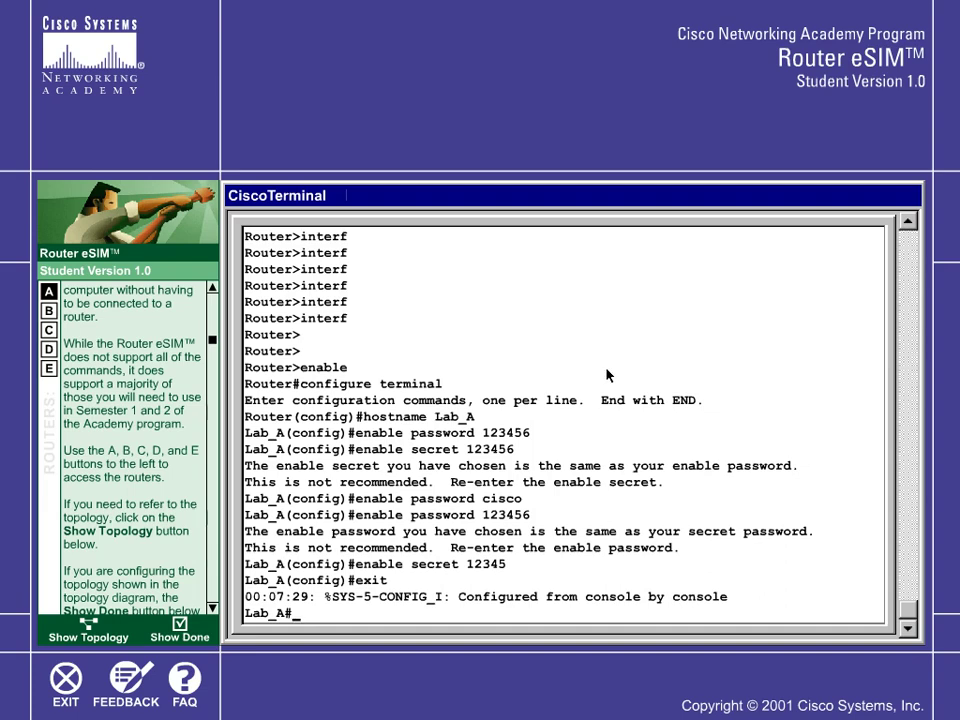
{"action": "type", "text": "show running-config"}
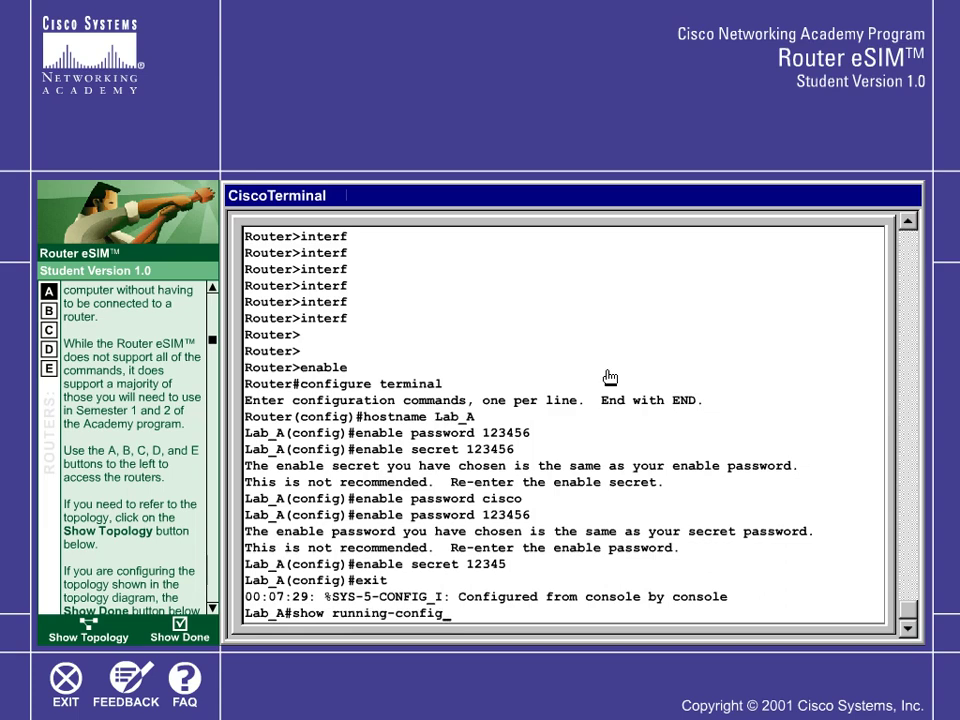
{"action": "key", "text": "Return"}
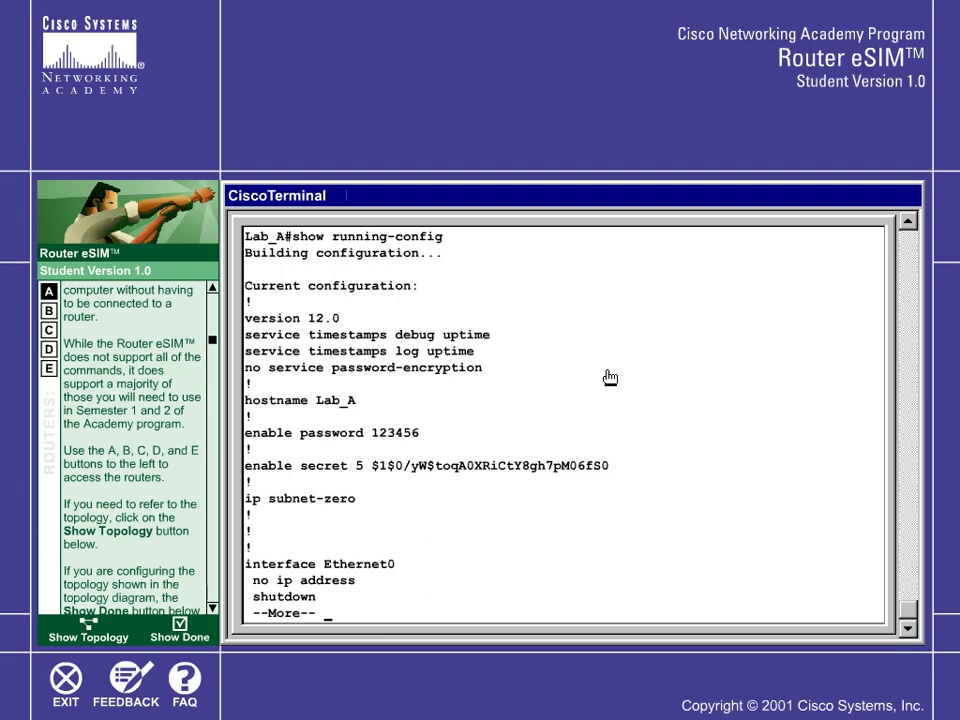
{"action": "key", "text": "space"}
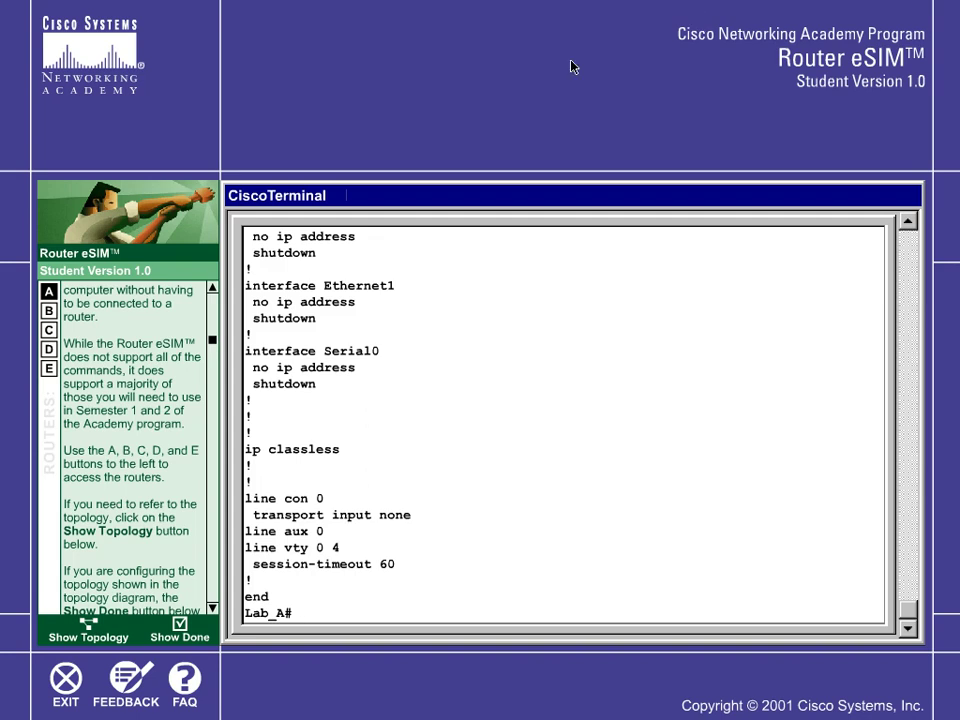
- Copy running-config to startup-config with the default filename, then try the unsupported write command
{"action": "type", "text": "copy running-config startup-config"}
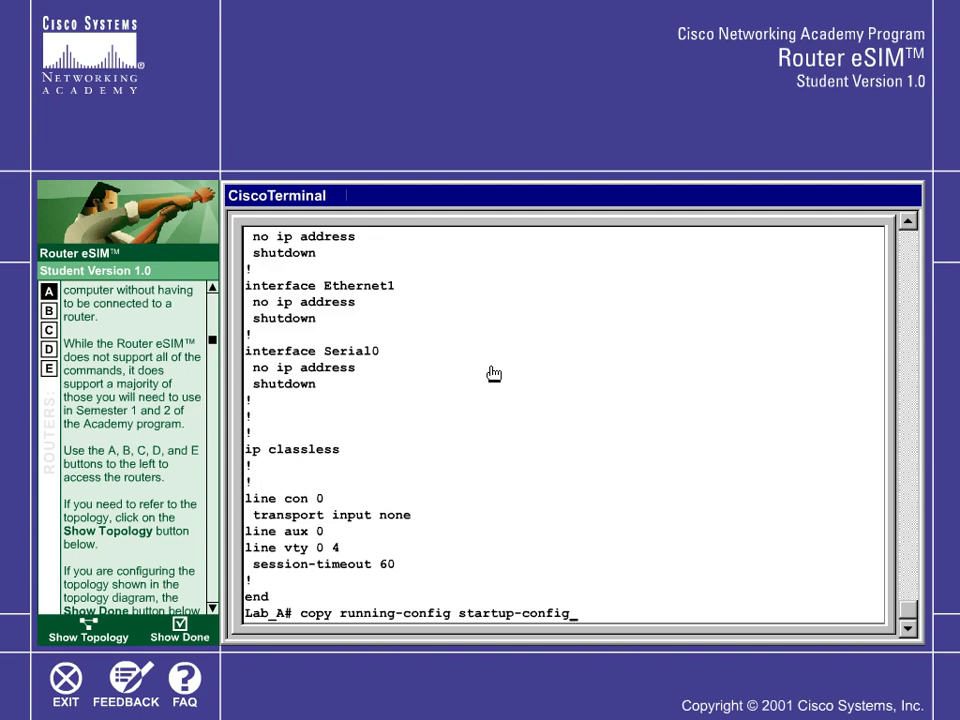
{"action": "key", "text": "Return"}
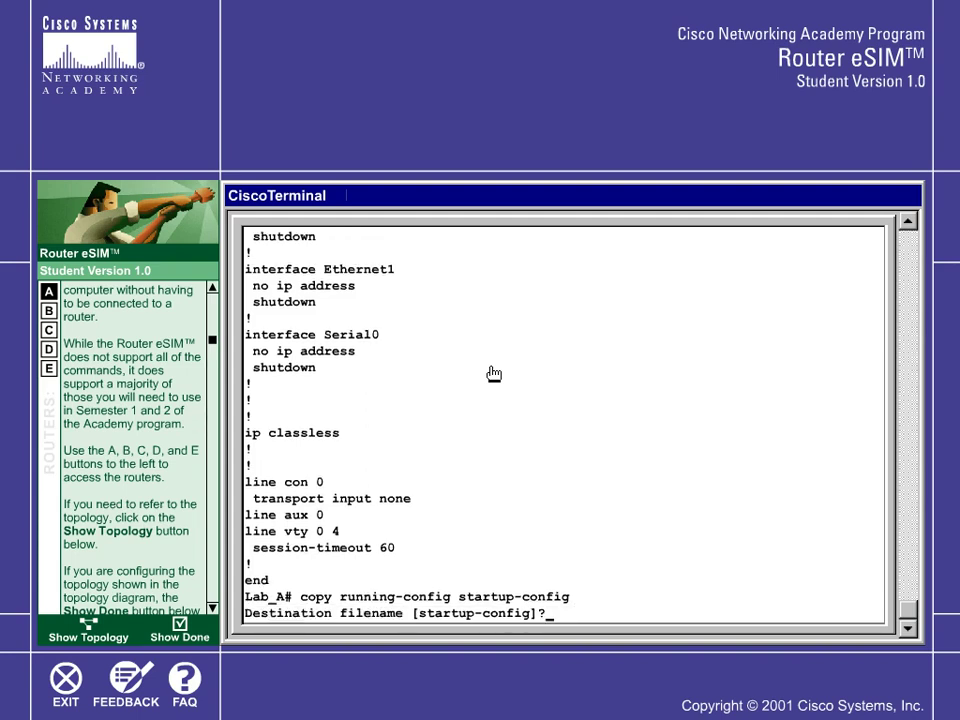
{"action": "key", "text": "Return"}
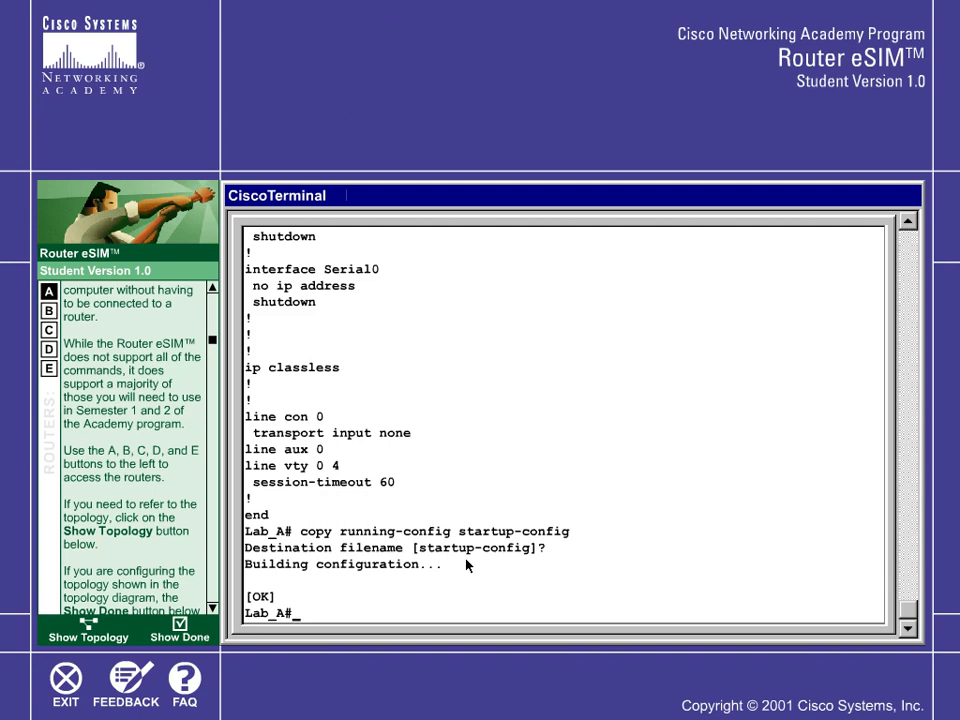
{"action": "type", "text": "write"}
{"action": "key", "text": "Return"}
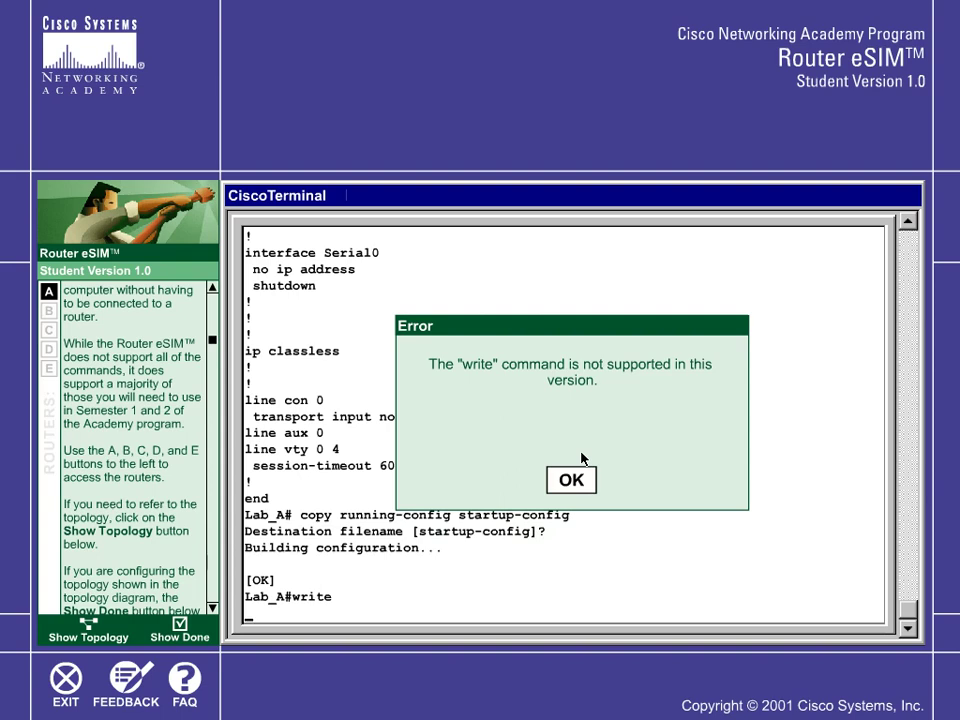
- Dismiss the unsupported-command error and begin entering show startup-config at Lab_A#
{"action": "left_click", "coordinate": [572, 481]}
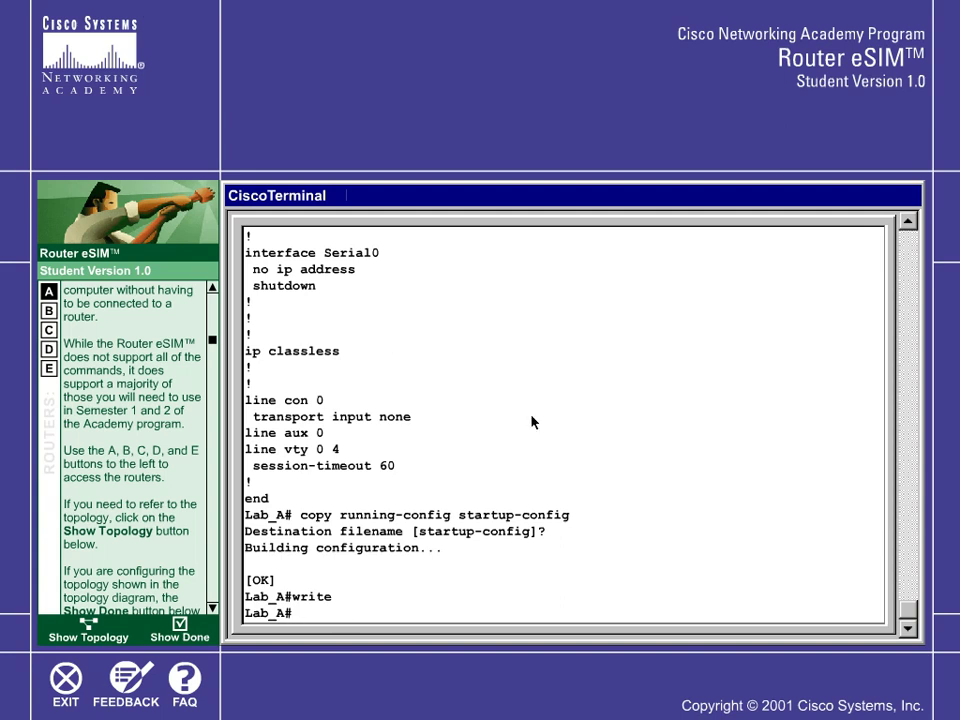
{"action": "type", "text": "show startup-config"}
- Display the full saved startup-config, paging past the --More-- prompt
{"action": "key", "text": "Return"}
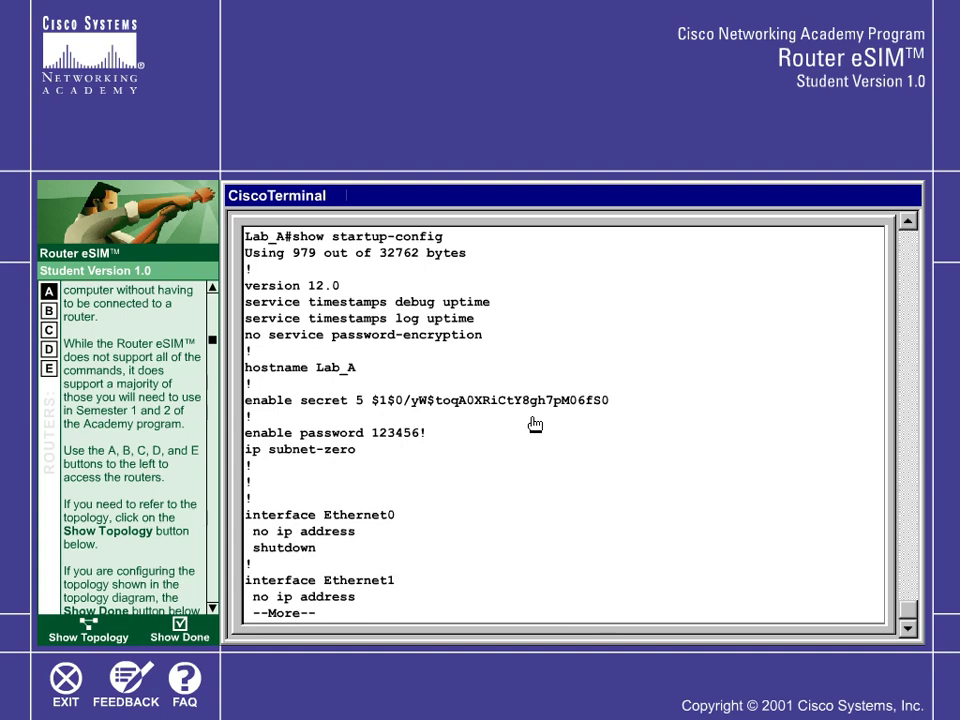
{"action": "key", "text": "space"}
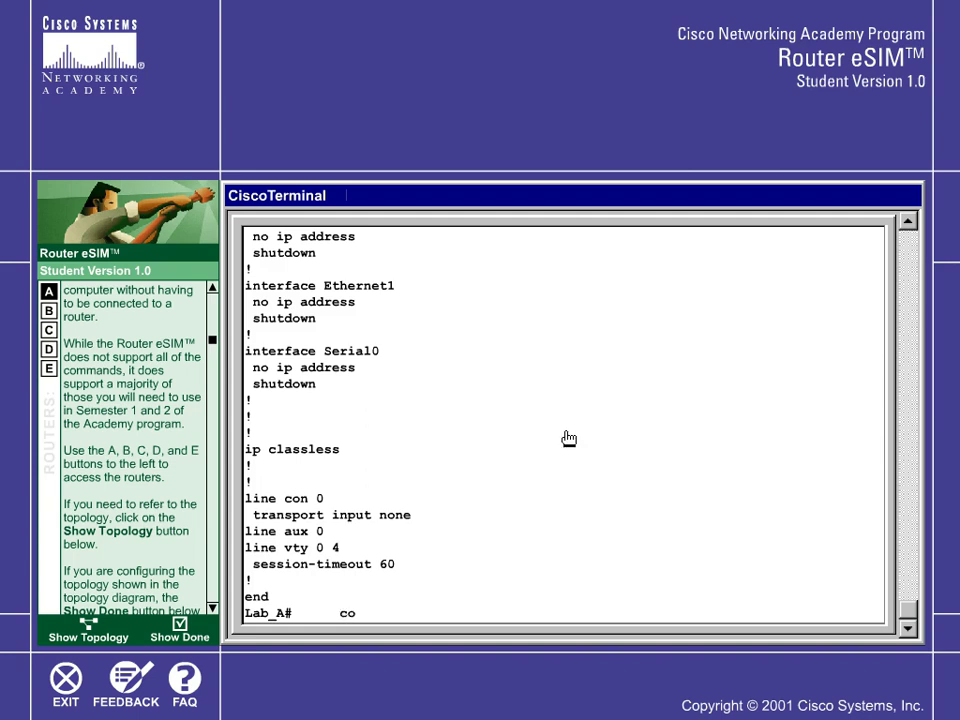
- Enter global configuration mode and start configuring line console 0
{"action": "type", "text": "nf terminal"}
{"action": "key", "text": "Return"}
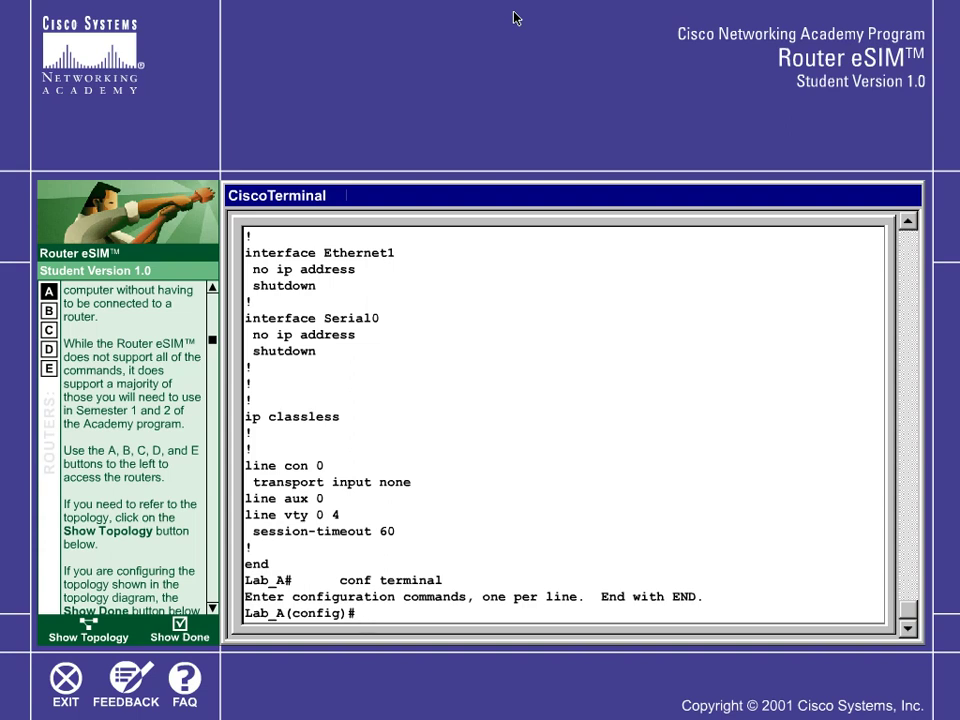
{"action": "type", "text": "line console"}
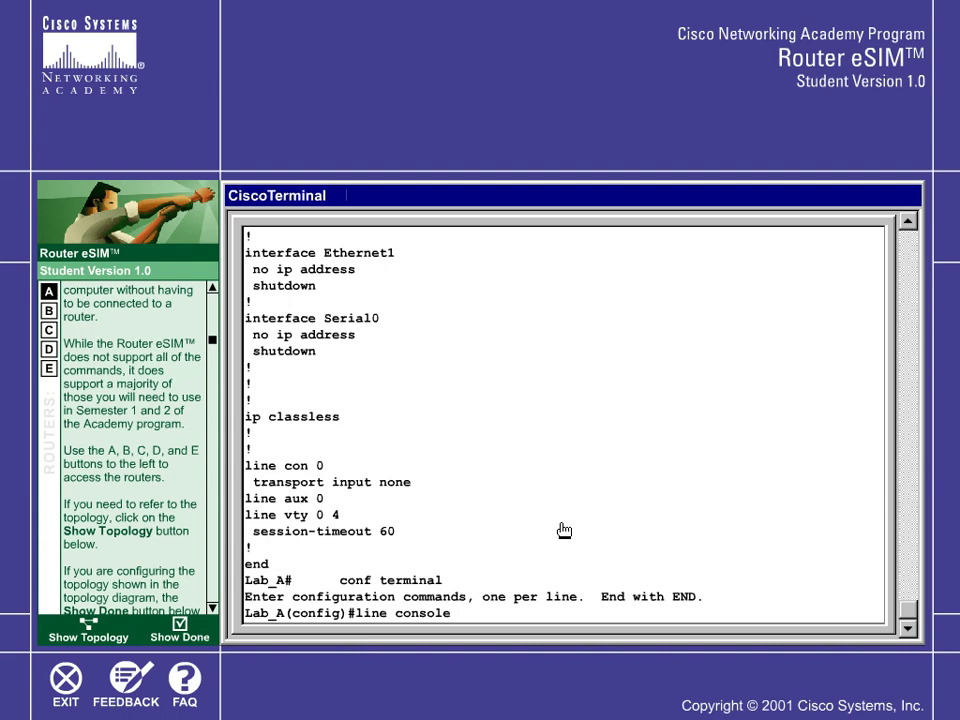
{"action": "key", "text": "Return"}
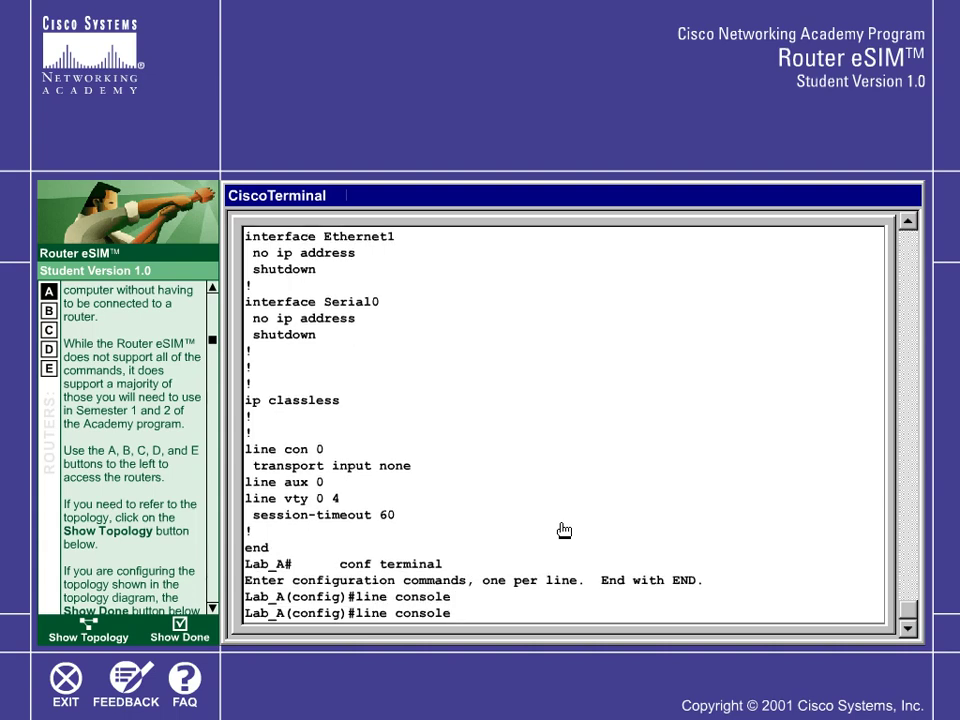
{"action": "key", "text": "Return"}
{"action": "key", "text": "Return"}
{"action": "key", "text": "Return"}
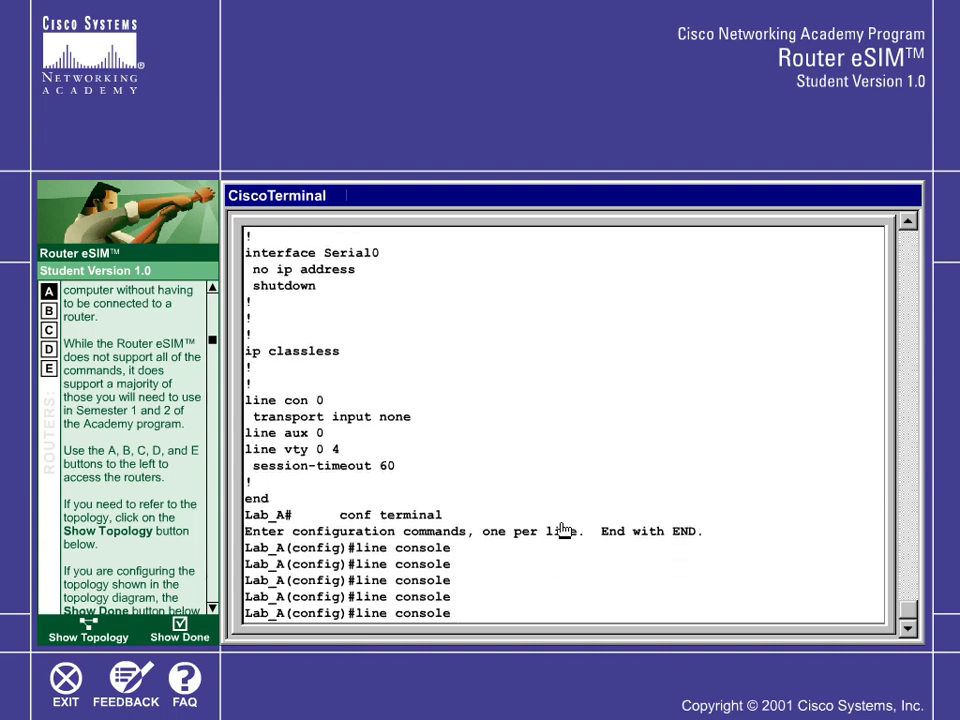
{"action": "key", "text": "Return"}
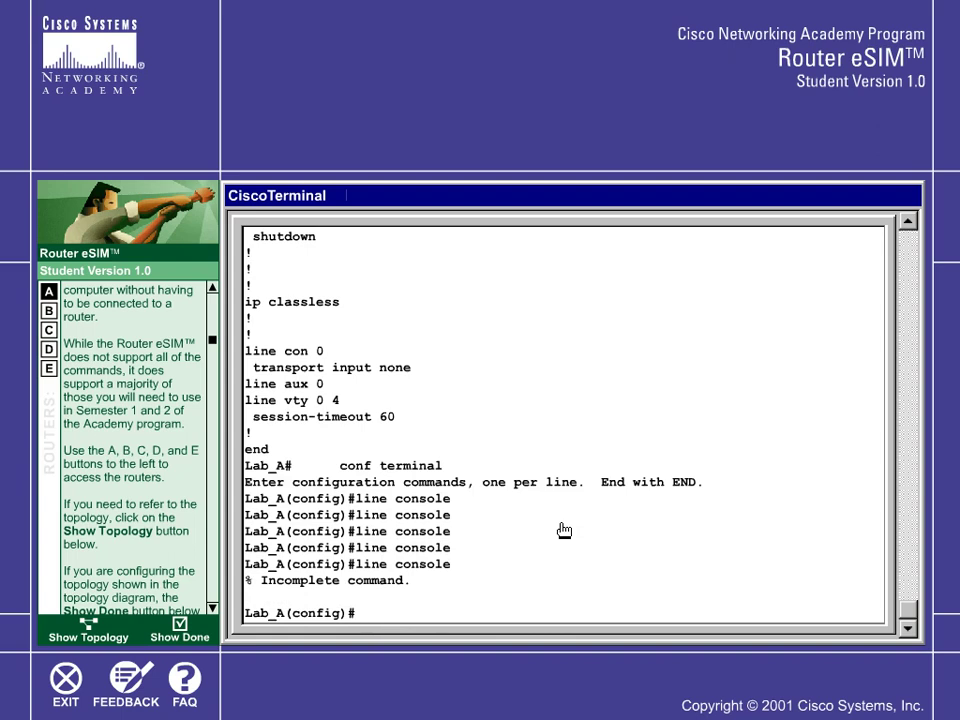
{"action": "type", "text": "line console"}
{"action": "type", "text": "0"}
{"action": "key", "text": "Return"}
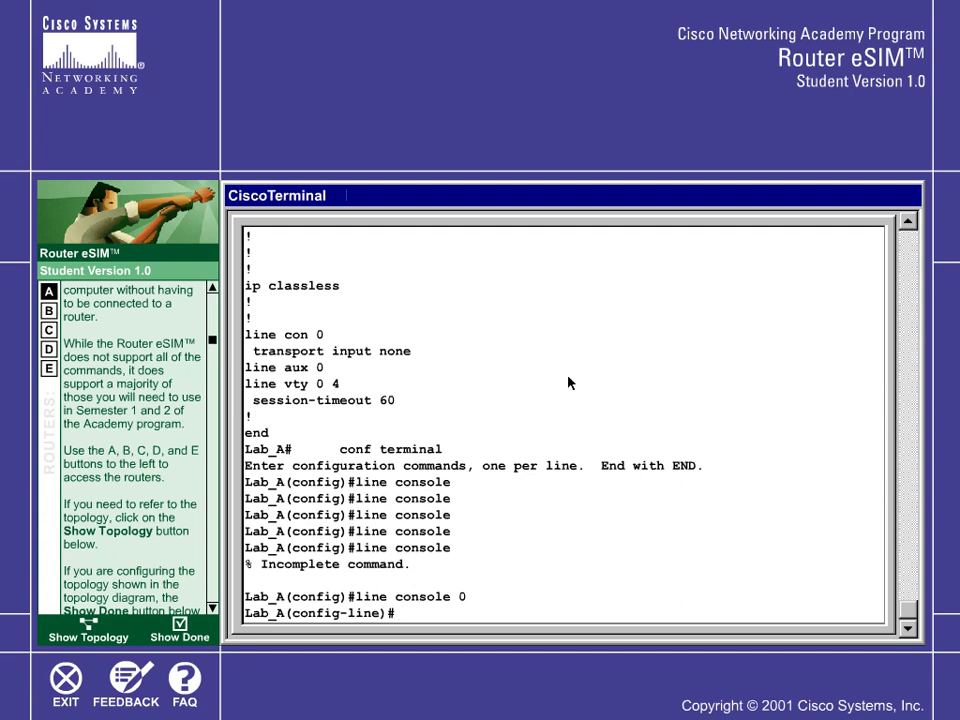
- Give console line 0 a password, require login, and exit to global configuration
{"action": "type", "text": "password 123456"}
{"action": "key", "text": "Return"}
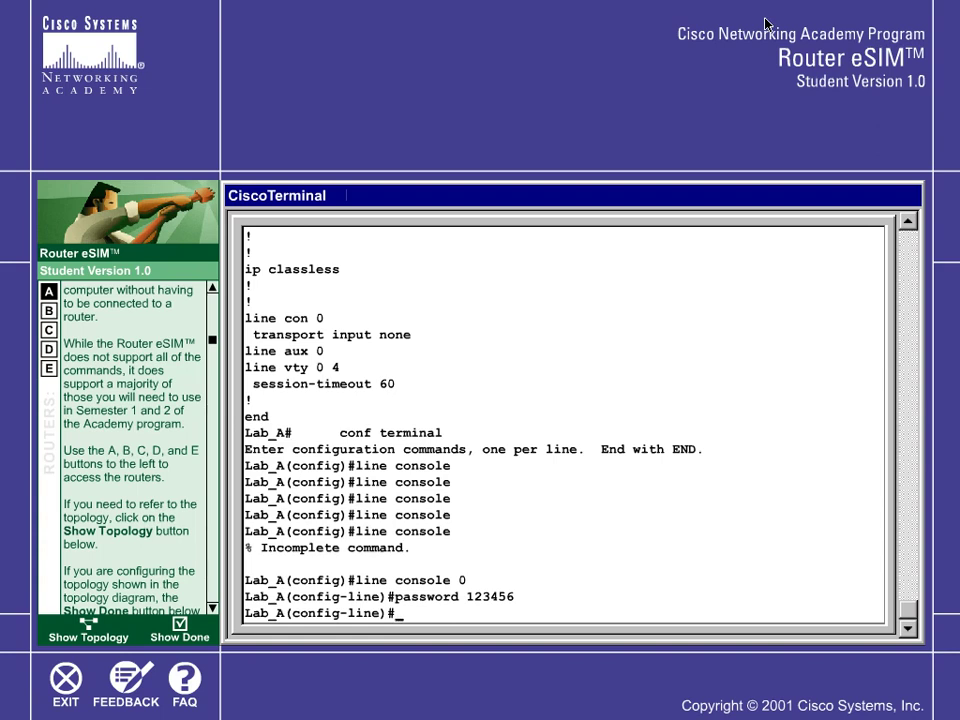
{"action": "type", "text": "login"}
{"action": "key", "text": "Return"}
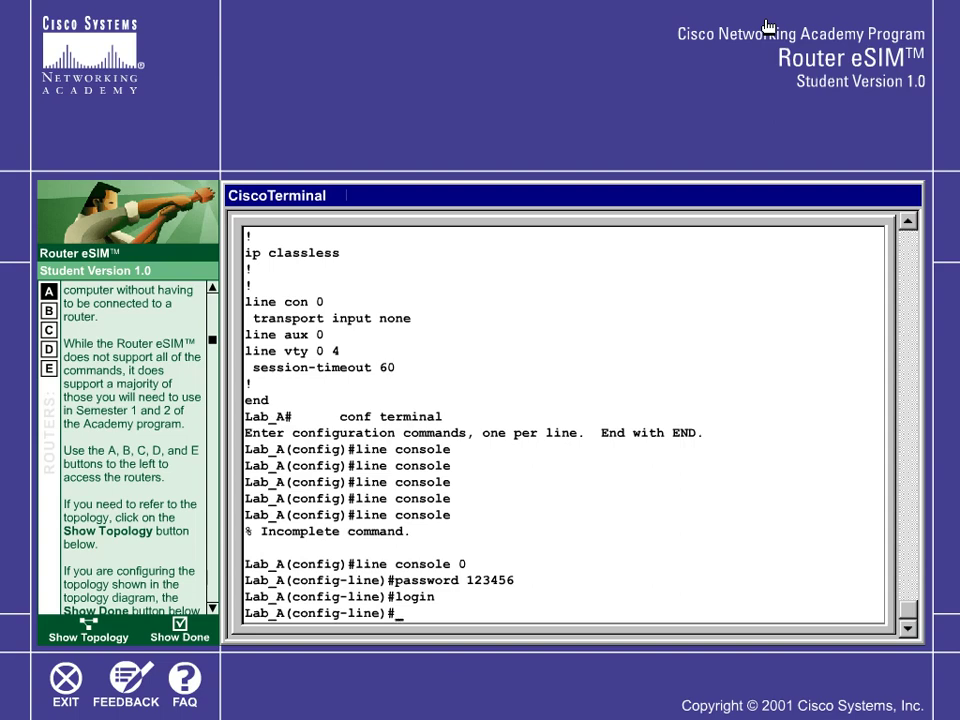
{"action": "type", "text": "exit"}
{"action": "key", "text": "Return"}
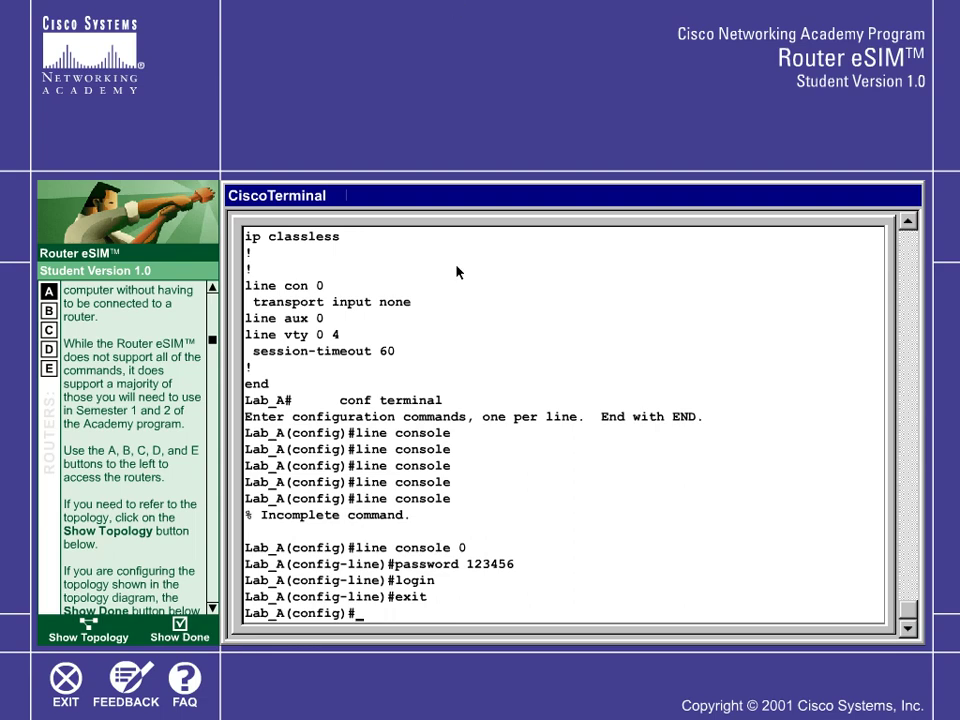
- Give line aux 0 a password with required login, then enter line vty 0 4
{"action": "type", "text": "line aux 0"}
{"action": "key", "text": "Return"}
{"action": "type", "text": "password"}
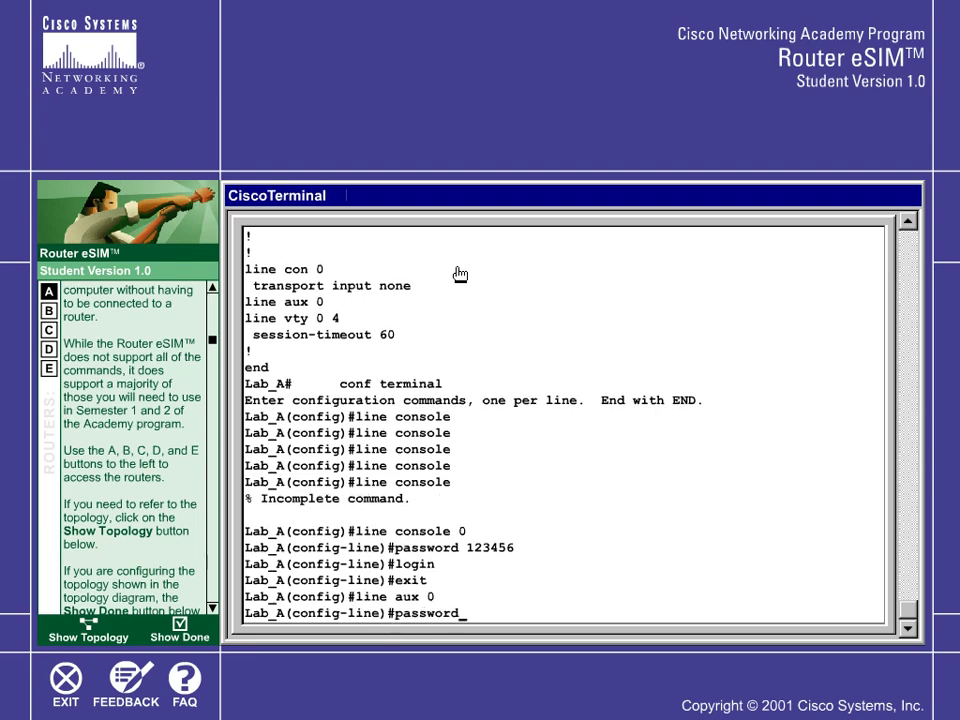
{"action": "type", "text": " 123456"}
{"action": "key", "text": "Return"}
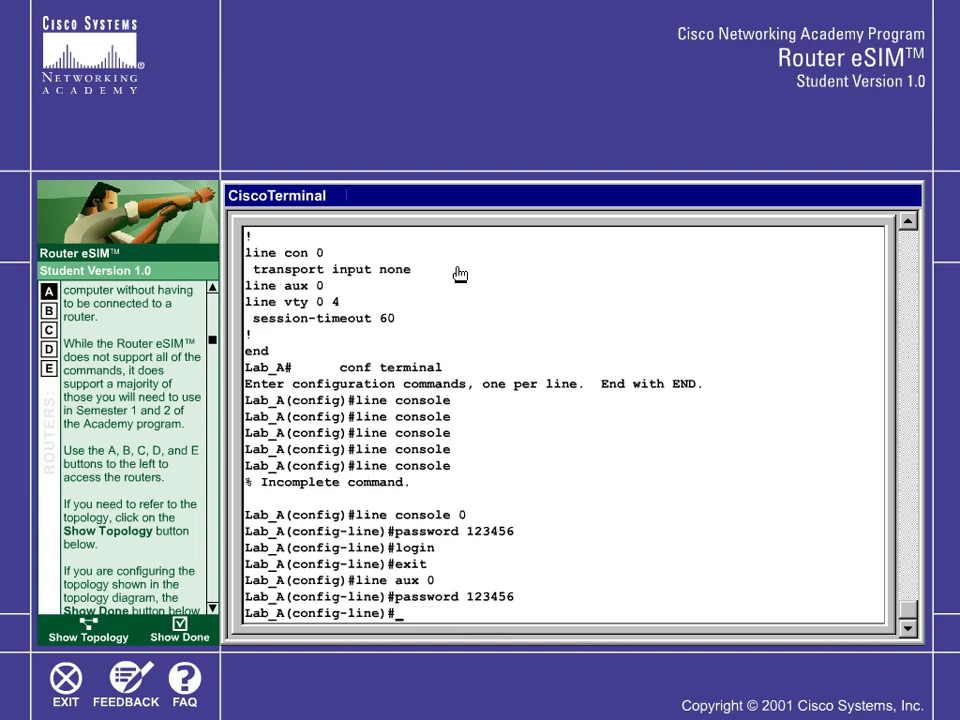
{"action": "type", "text": "login"}
{"action": "key", "text": "Return"}
{"action": "type", "text": "exit"}
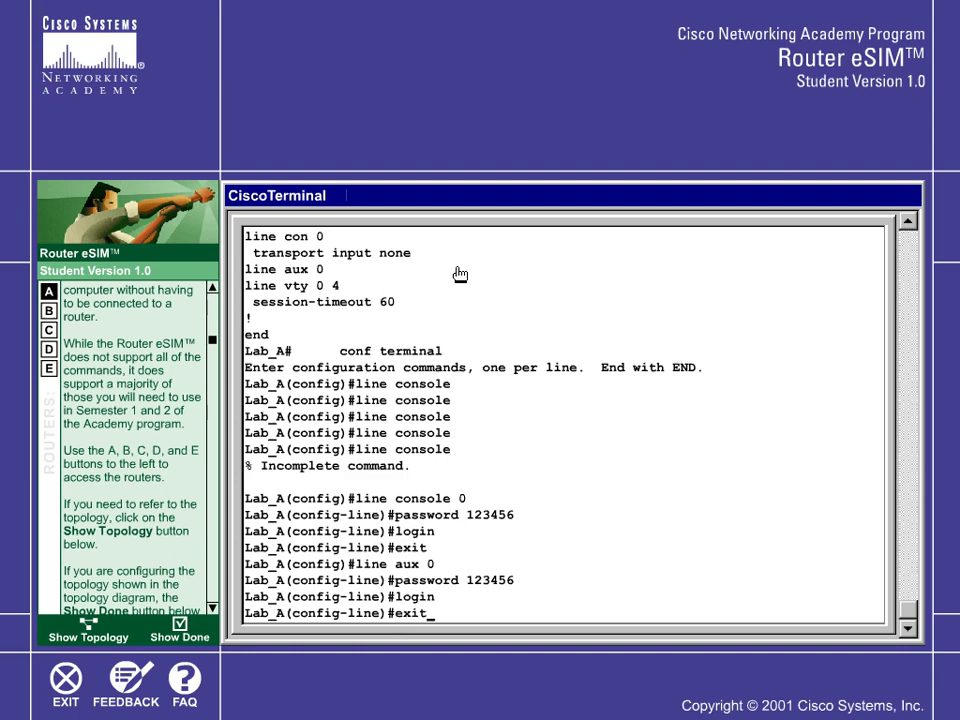
{"action": "key", "text": "Return"}
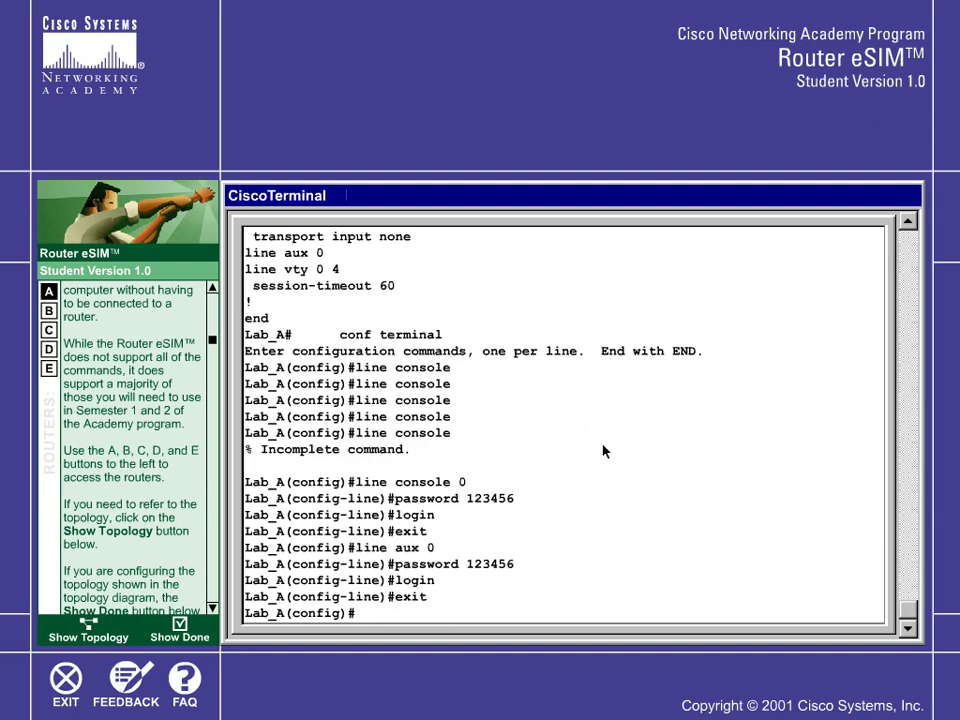
{"action": "type", "text": "line vty 0 4"}
{"action": "key", "text": "Return"}
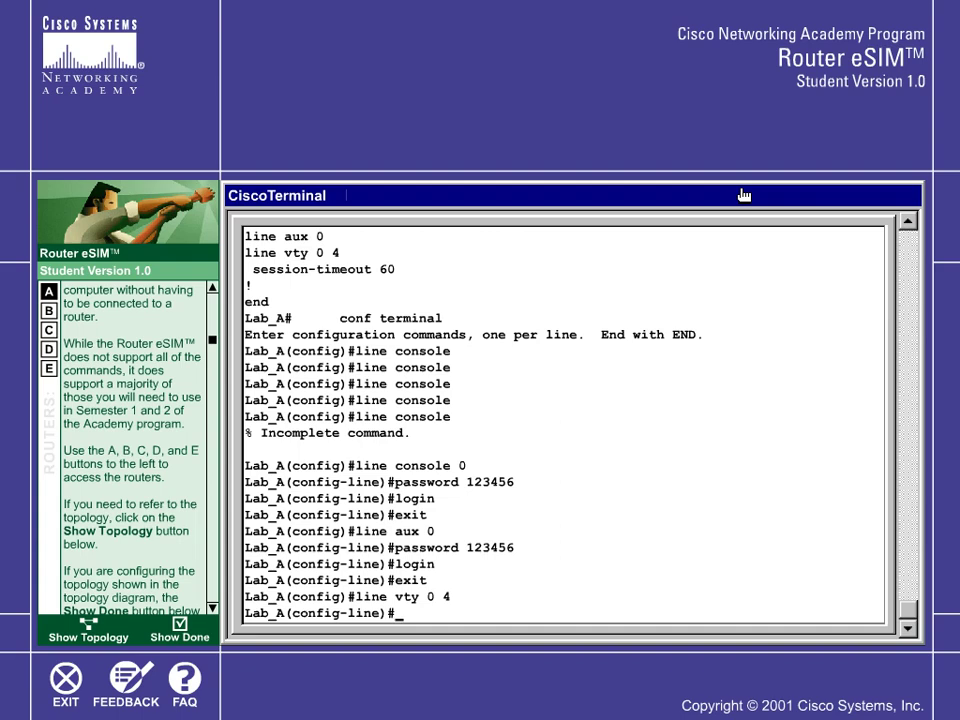
- Set a password and require login on vty lines 0 4, then exit to global configuration
{"action": "type", "text": "password 12345"}
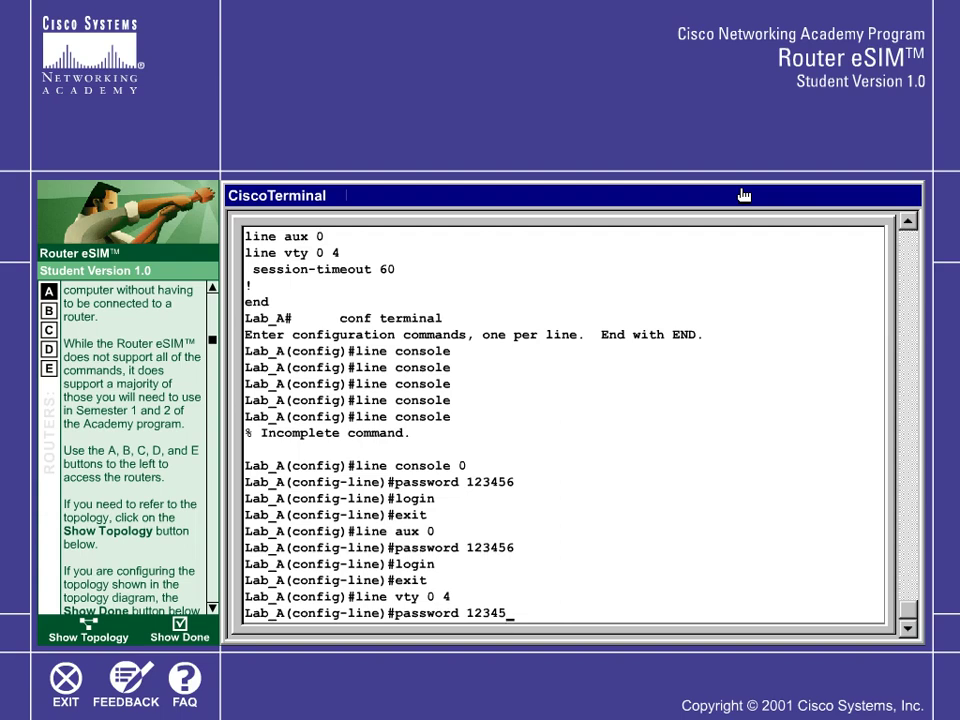
{"action": "type", "text": "6"}
{"action": "key", "text": "Return"}
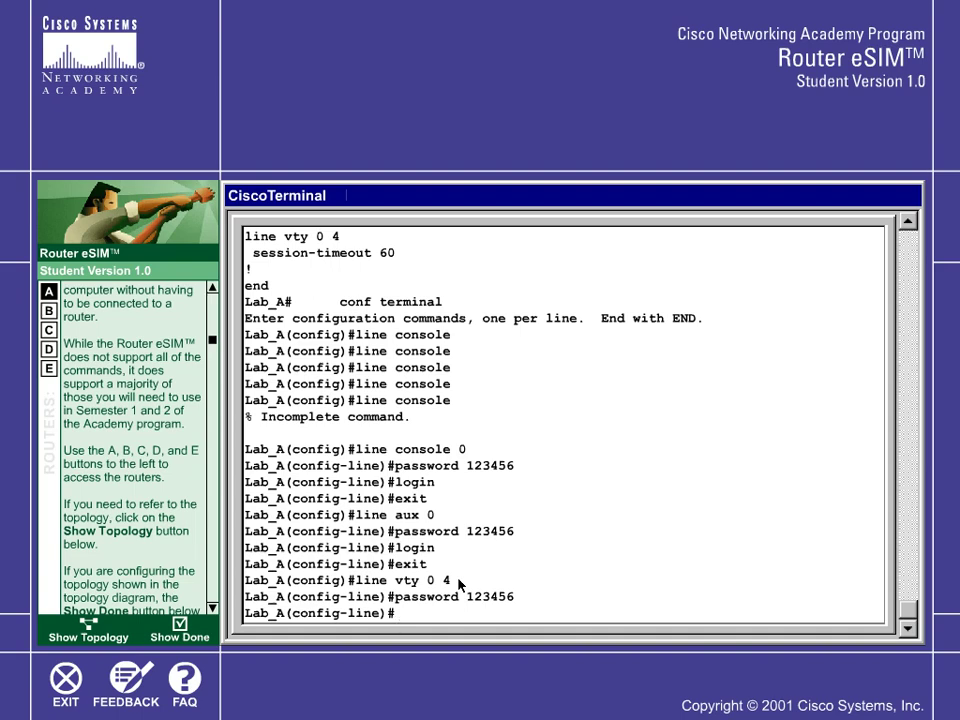
{"action": "type", "text": "login"}
{"action": "key", "text": "Return"}
{"action": "type", "text": "exit"}
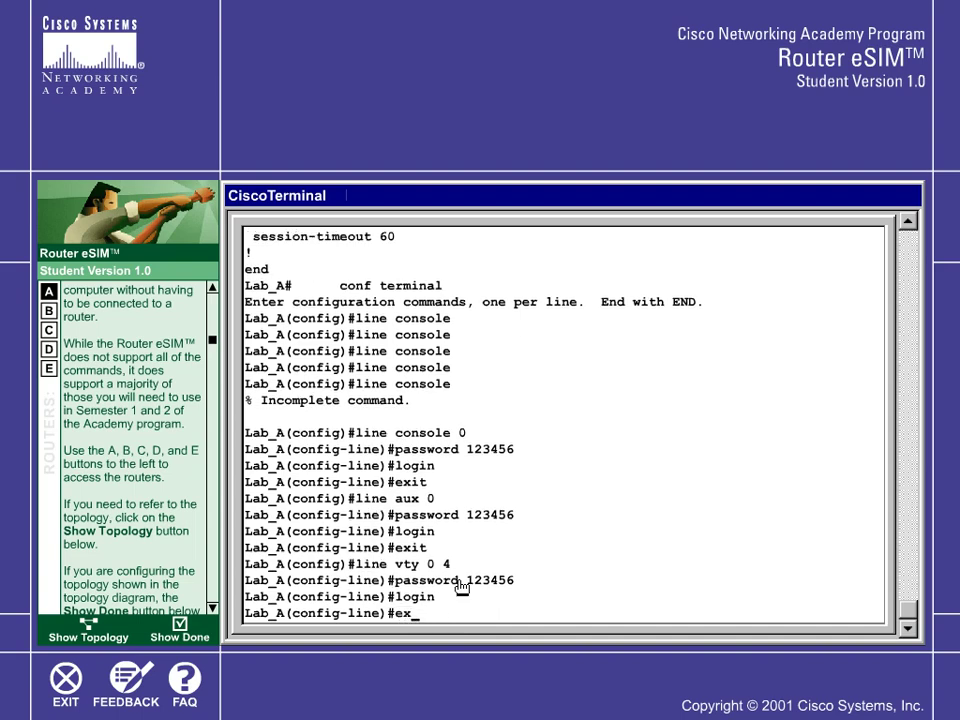
{"action": "key", "text": "Return"}
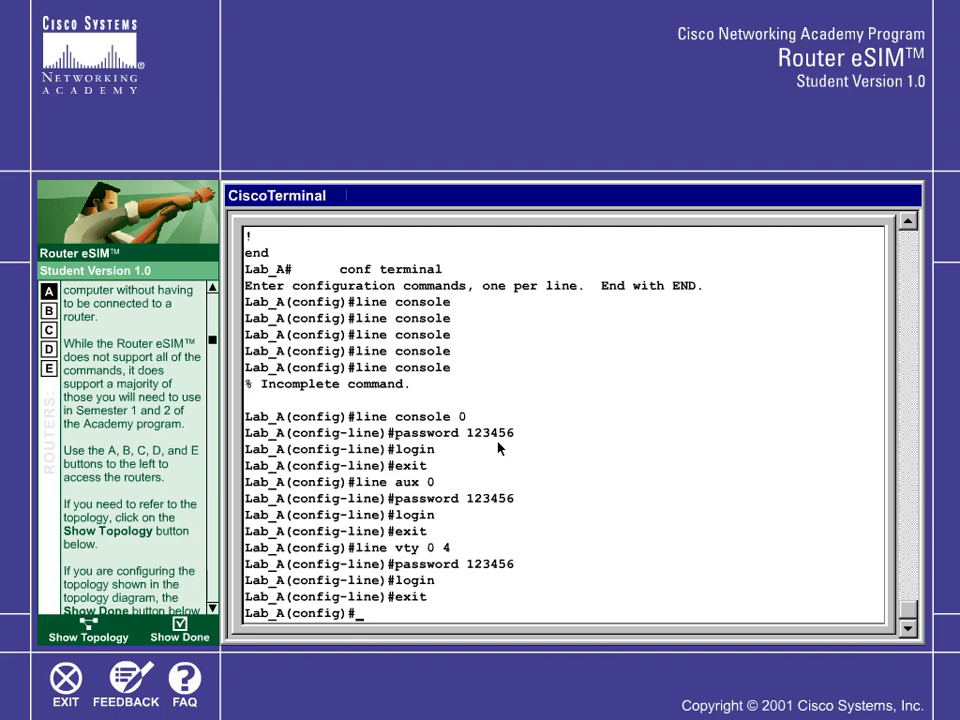
- Begin another line command, Tab-completing it and deleting an extra character
{"action": "type", "text": "line conf"}
{"action": "key", "text": "Tab"}
{"action": "key", "text": "BackSpace"}
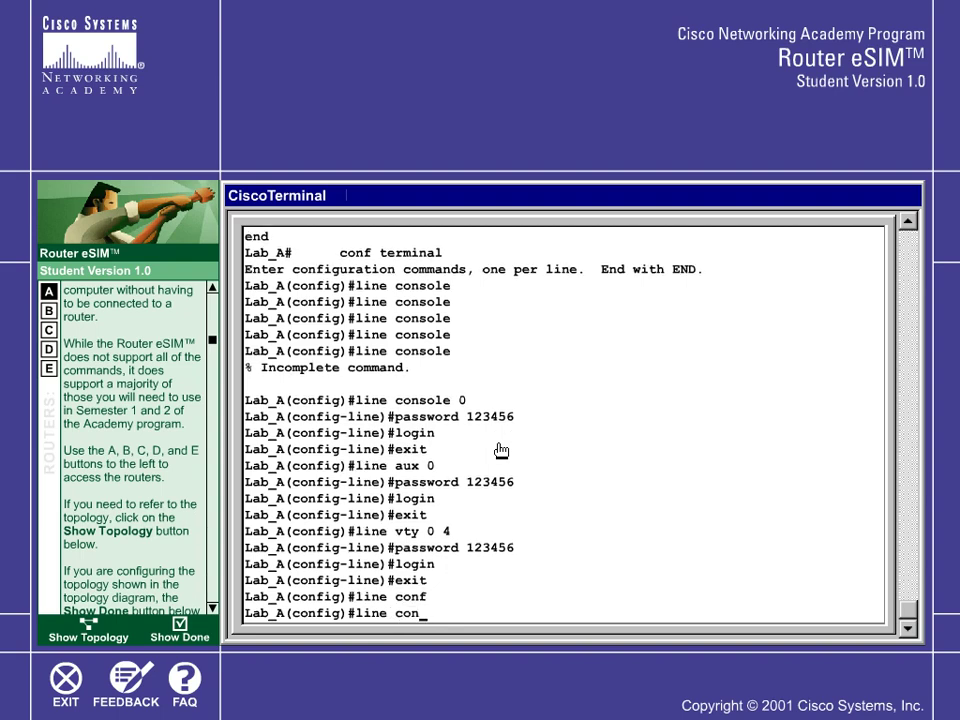
- Re-enter console line 0 configuration, then drop back to the Lab_A# prompt with Ctrl+Z
{"action": "type", "text": "0"}
{"action": "key", "text": "Return"}
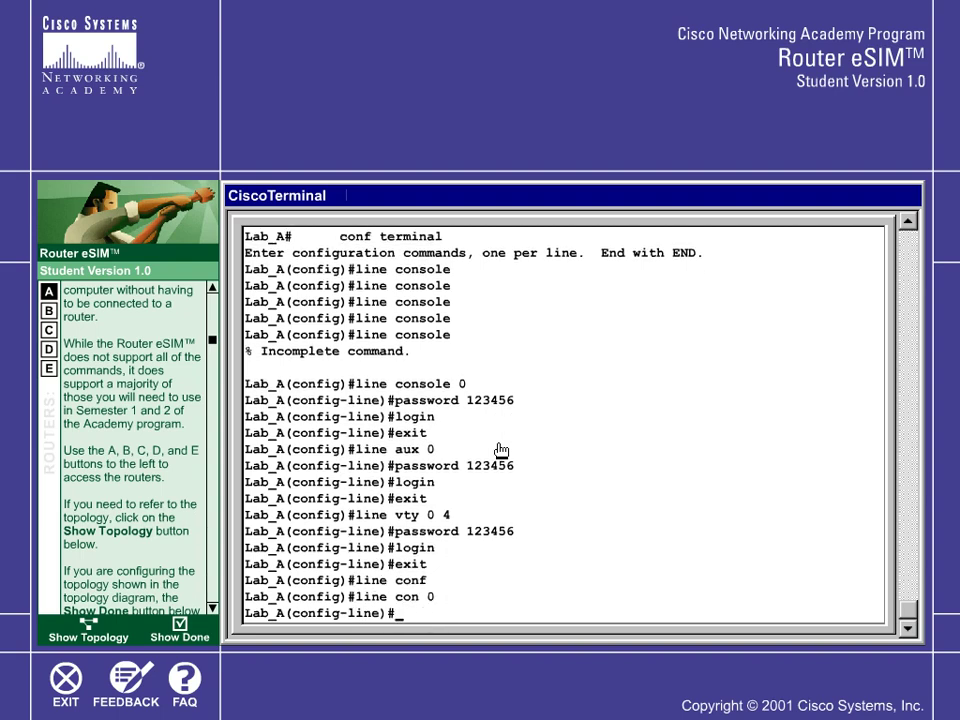
{"action": "type", "text": "z"}
{"action": "key", "text": "BackSpace"}
{"action": "key", "text": "ctrl+z"}
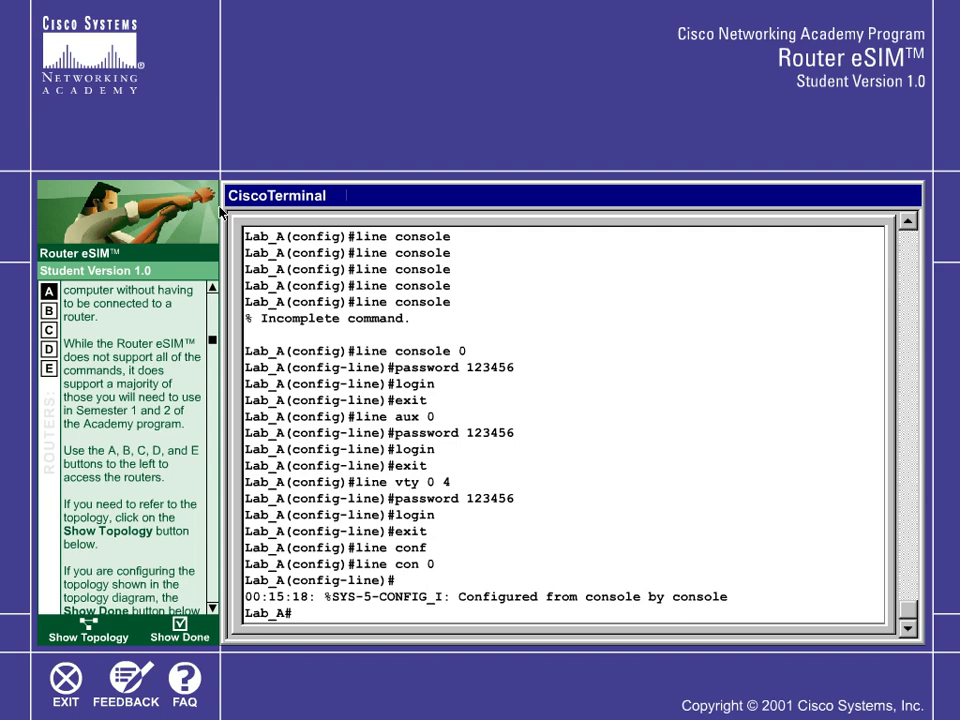
- List Lab_A's running-config and page through to the end, checking line passwords and login
{"action": "type", "text": "sho running-config"}
{"action": "key", "text": "Return"}
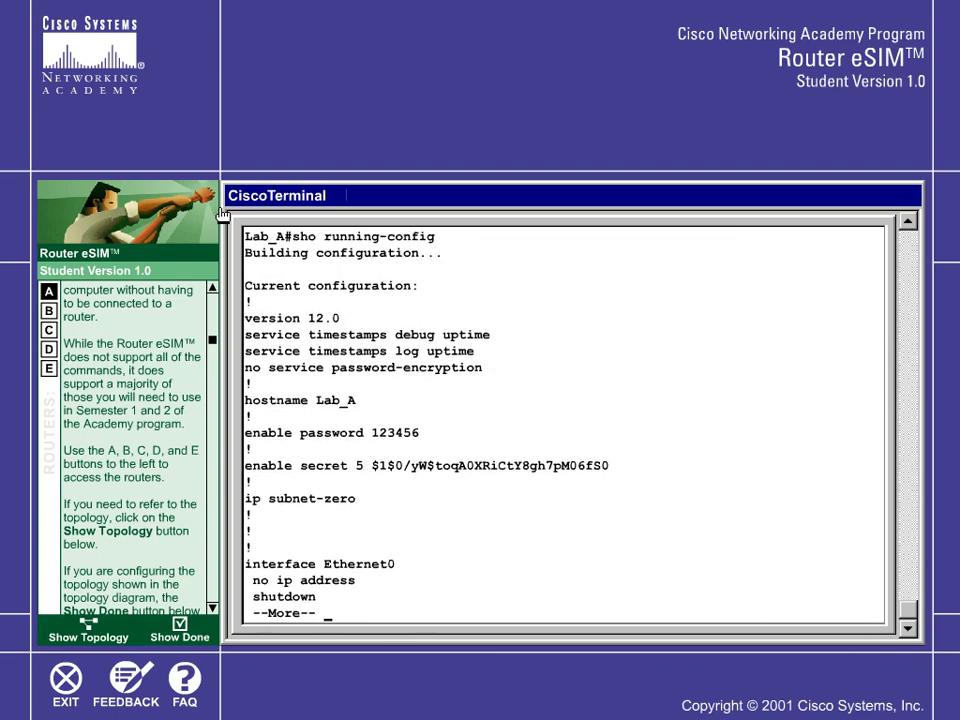
{"action": "key", "text": "space"}
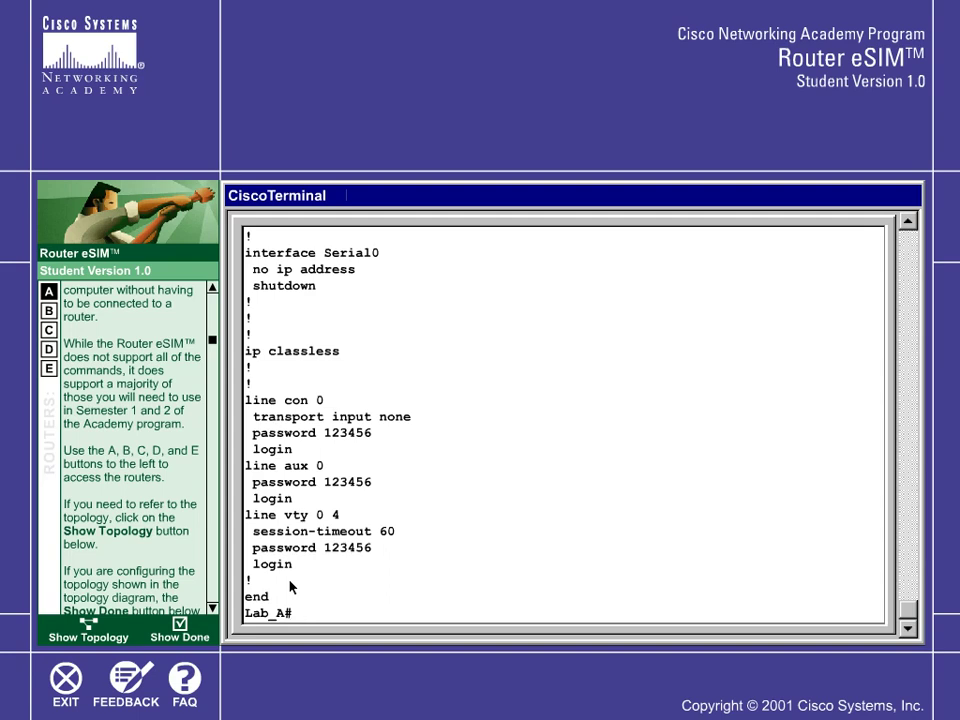
- Copy running-config to startup-config, accepting the default startup-config destination filename
{"action": "type", "text": "co"}
{"action": "key", "text": "Tab"}
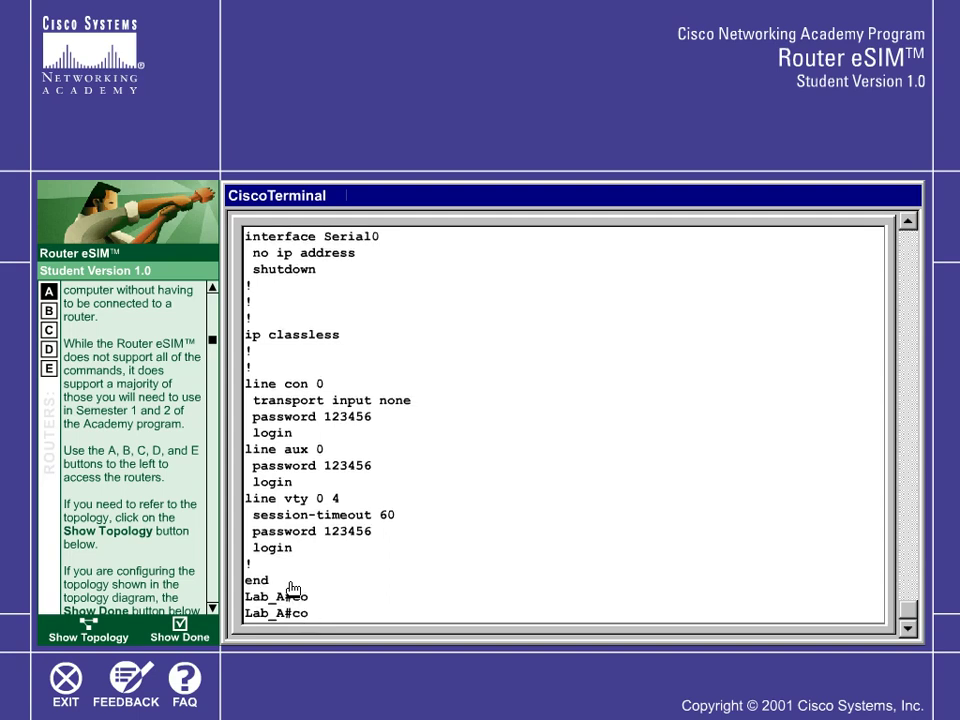
{"action": "type", "text": "py running-config startup-config"}
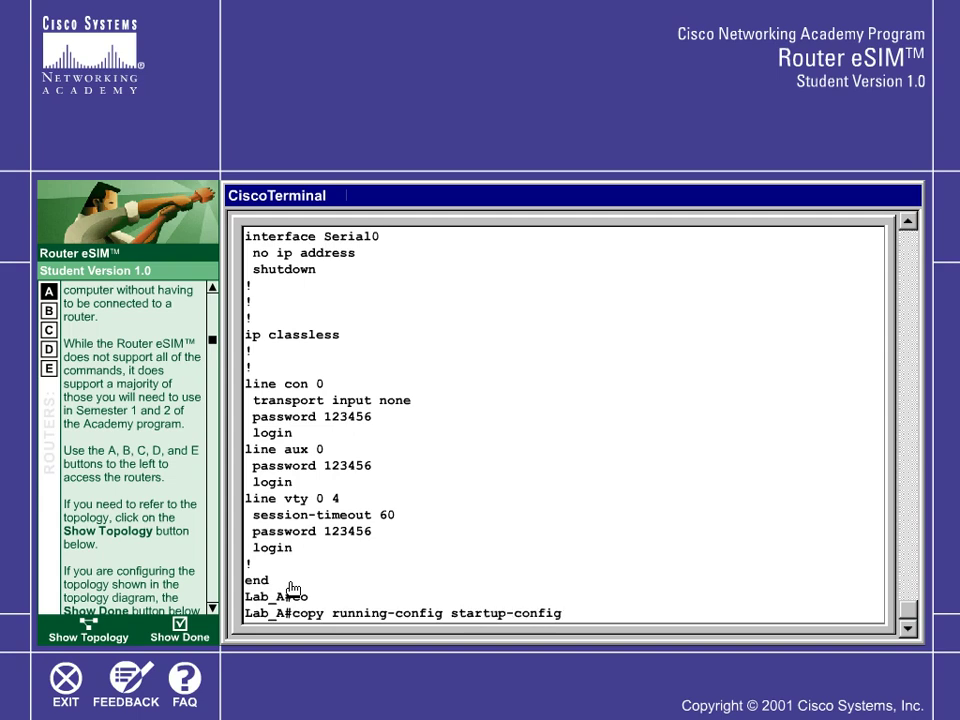
{"action": "key", "text": "Return"}
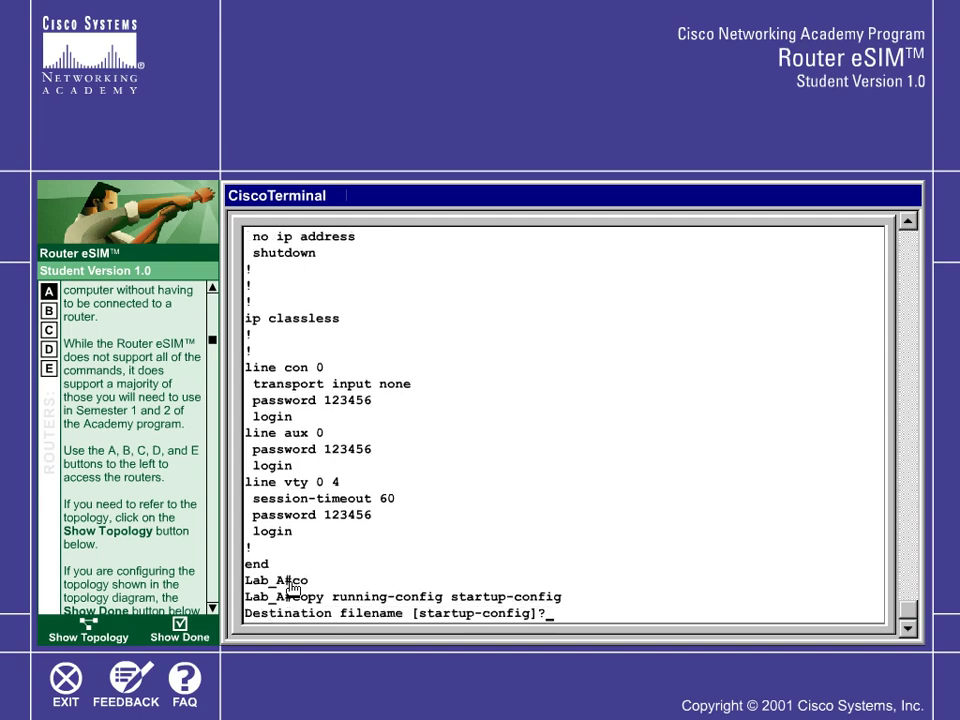
{"action": "key", "text": "Return"}
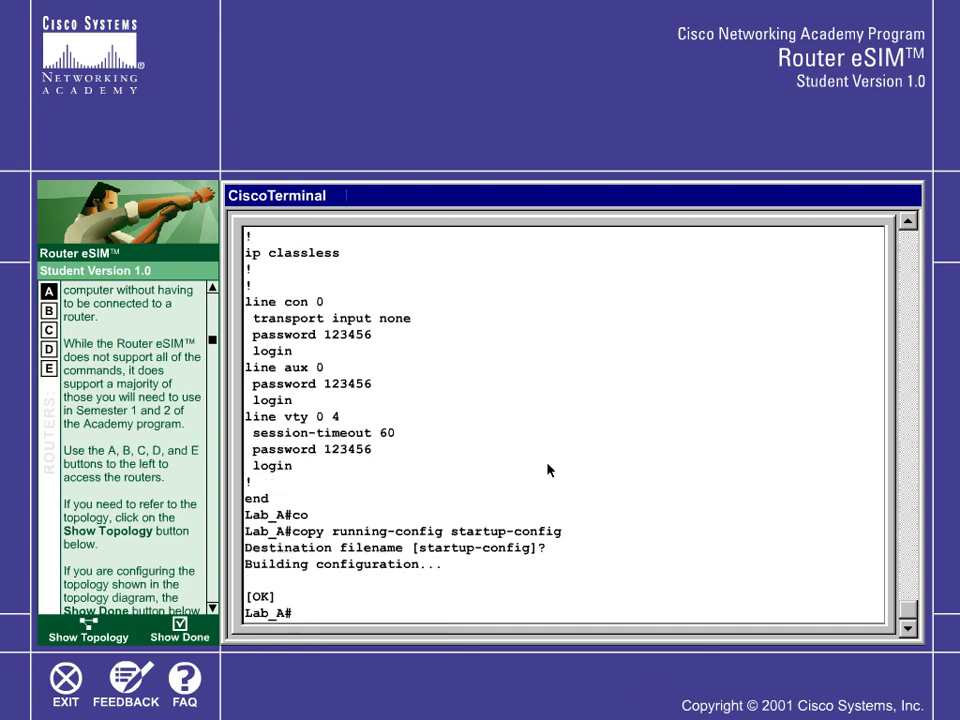
{"action": "type", "text": "sh startup-config"}
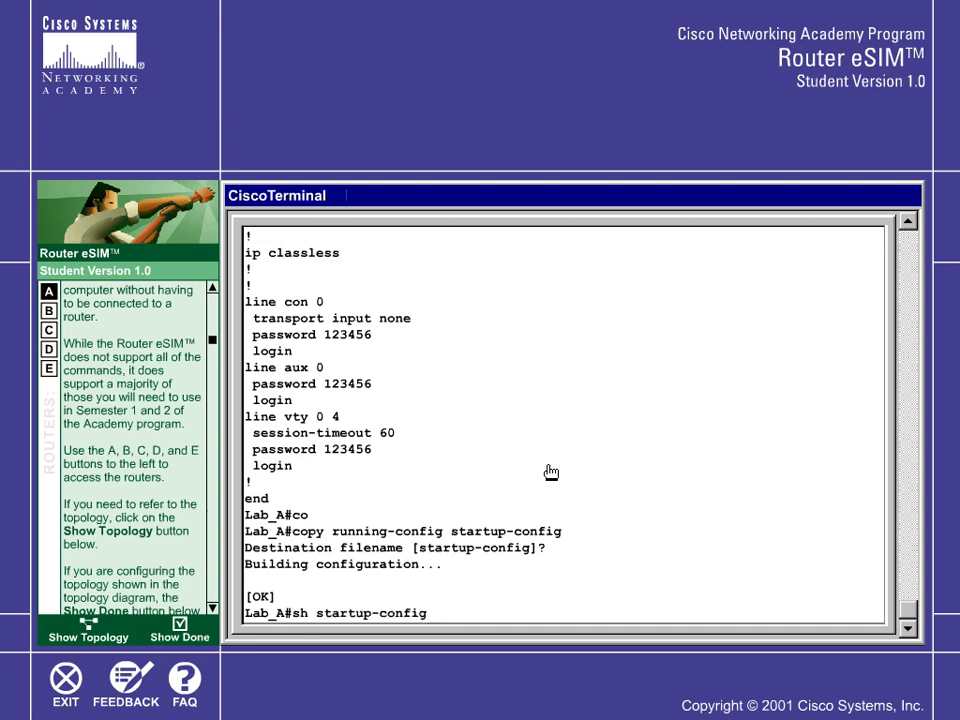
- Page through the saved startup-config to the end, then enter global configuration with conf terminal
{"action": "key", "text": "Return"}
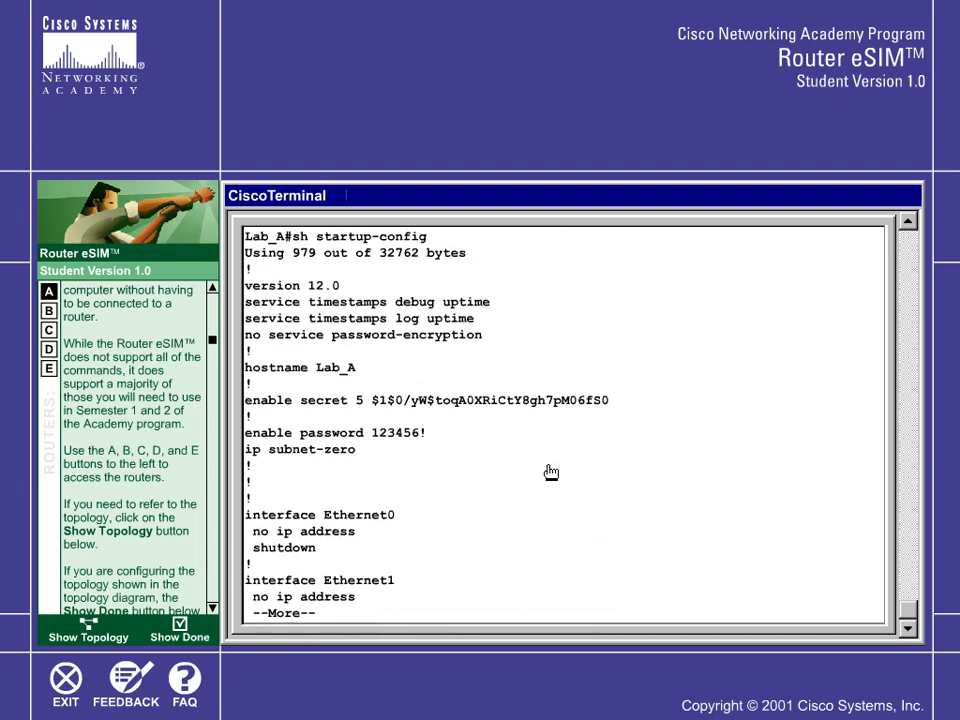
{"action": "key", "text": "space"}
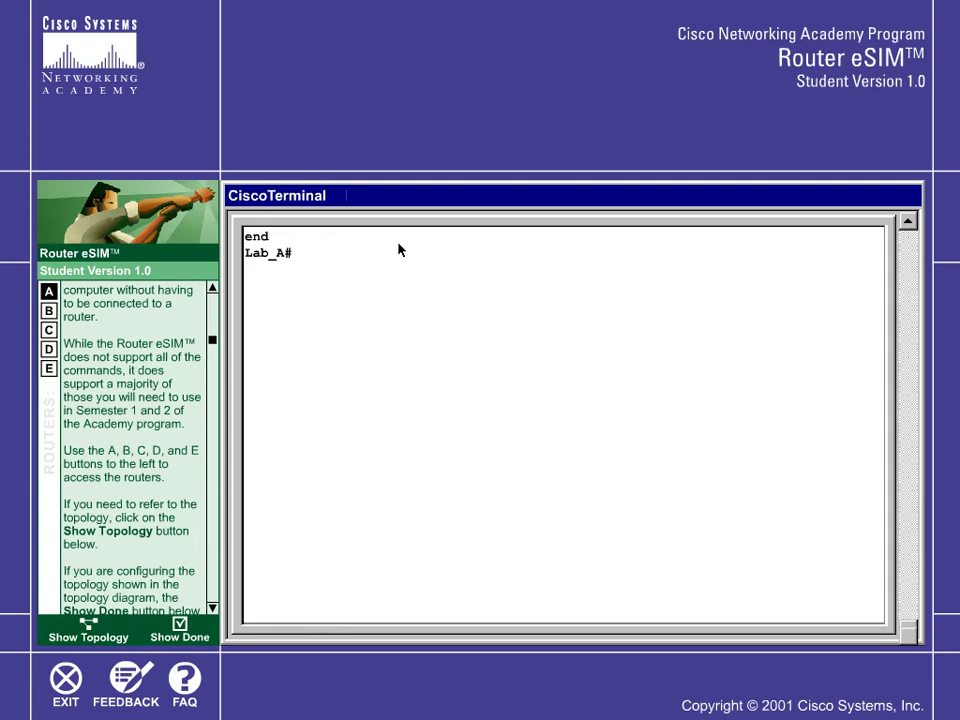
{"action": "type", "text": "conf terminal"}
{"action": "key", "text": "Return"}
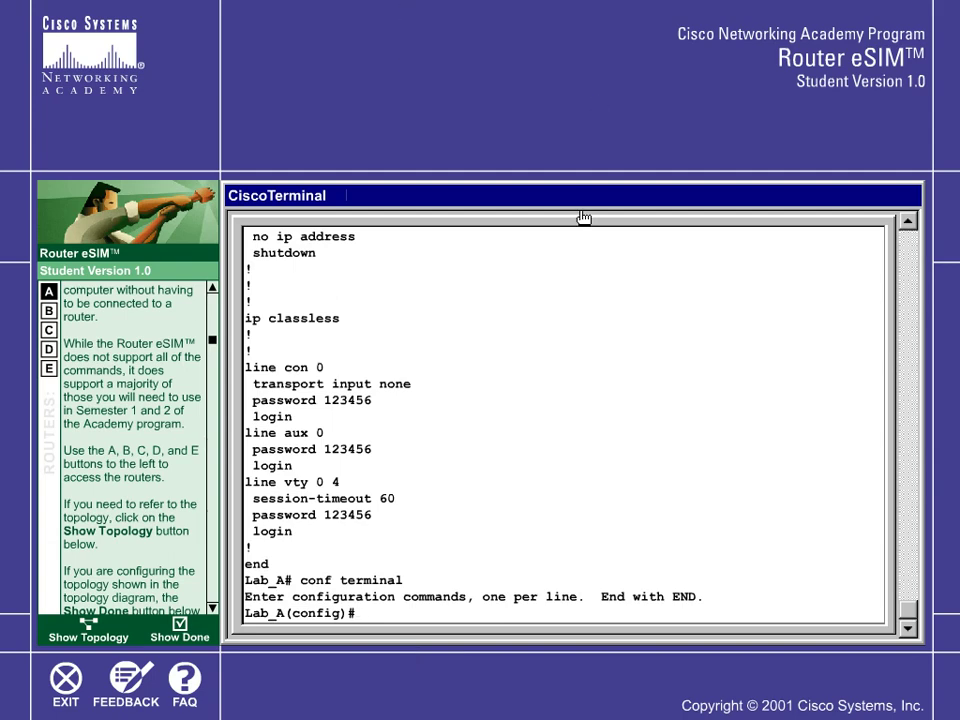
- Page through sh interfaces output showing all interfaces administratively down, then return to conf terminal
{"action": "type", "text": "exit"}
{"action": "key", "text": "Return"}
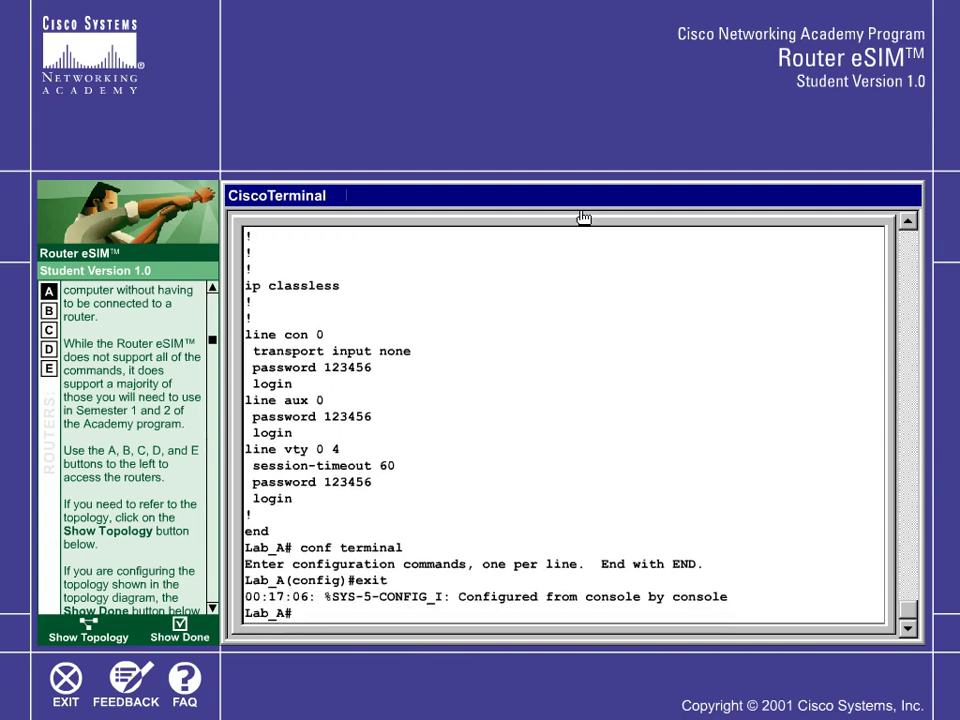
{"action": "type", "text": "sh interfaces"}
{"action": "key", "text": "Return"}
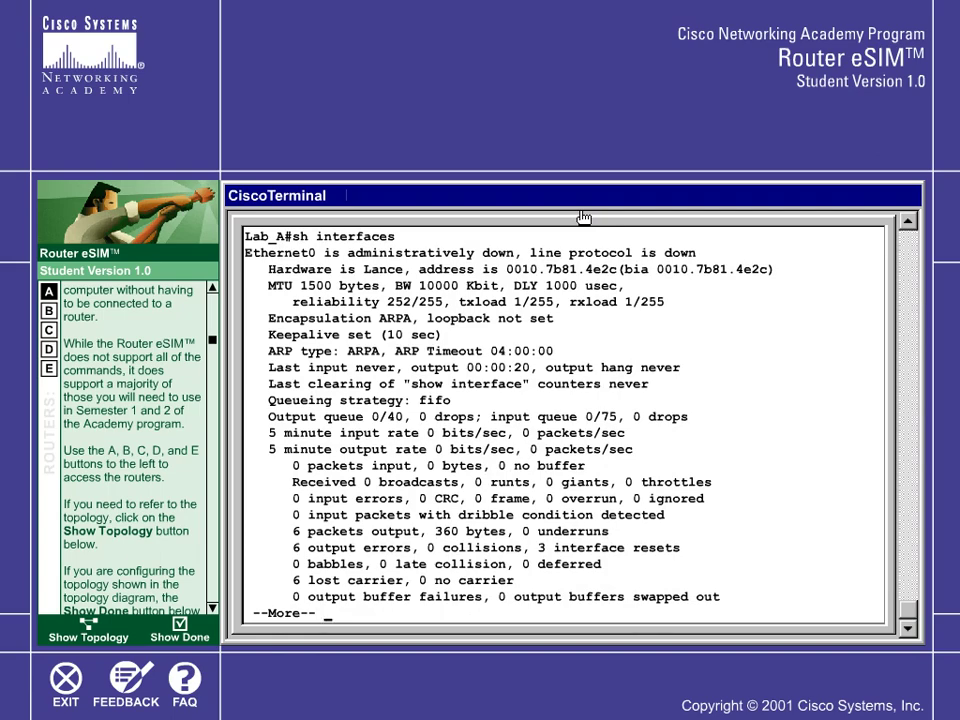
{"action": "key", "text": "space"}
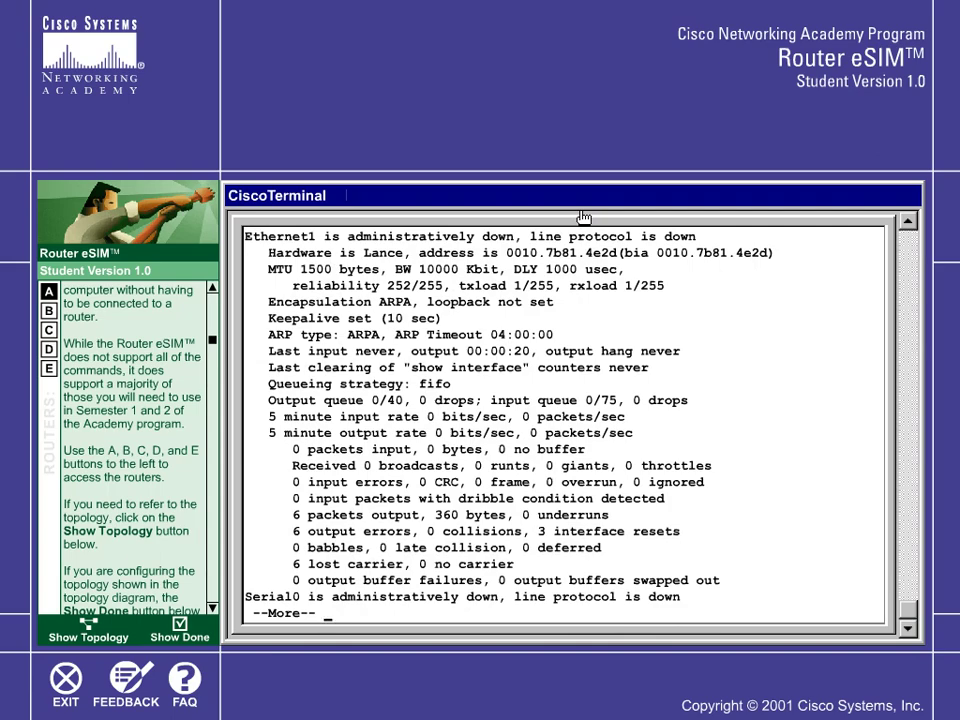
{"action": "key", "text": "space"}
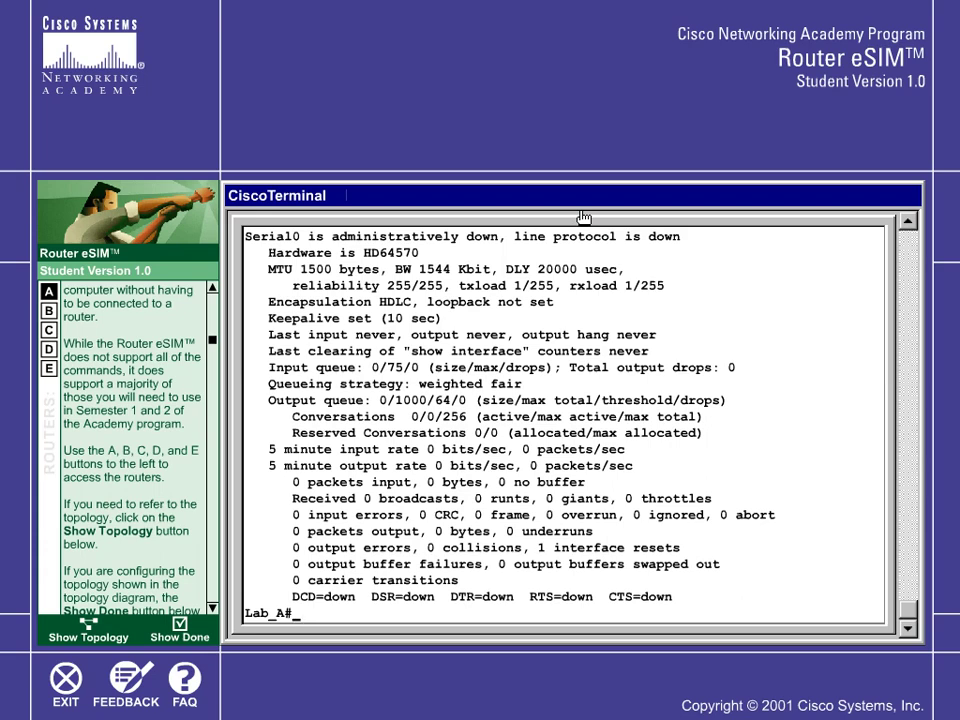
{"action": "type", "text": "conf terminal"}
{"action": "key", "text": "Return"}
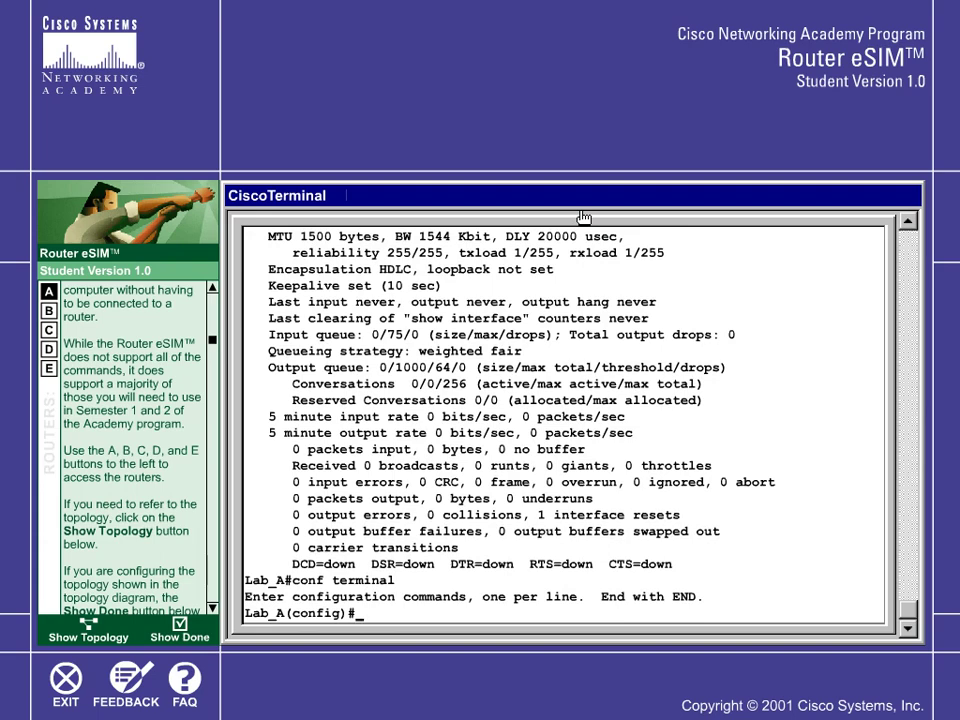
- Check the lab topology diagram, then enter interface configuration for ethernet0 on Lab_A
{"action": "type", "text": "interface"}
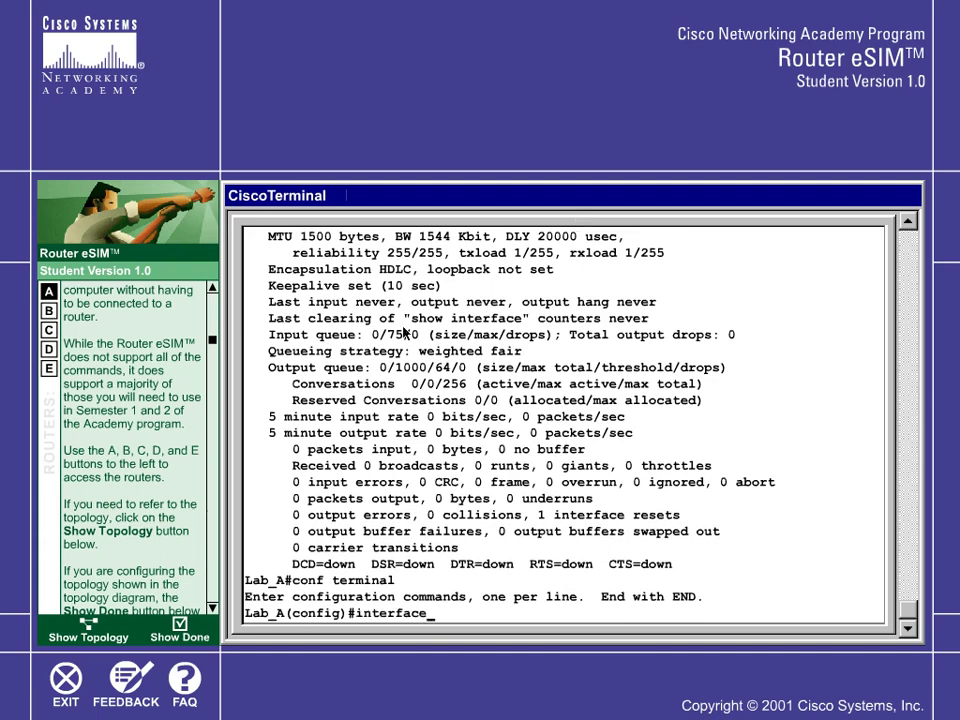
{"action": "left_click", "coordinate": [95, 628]}
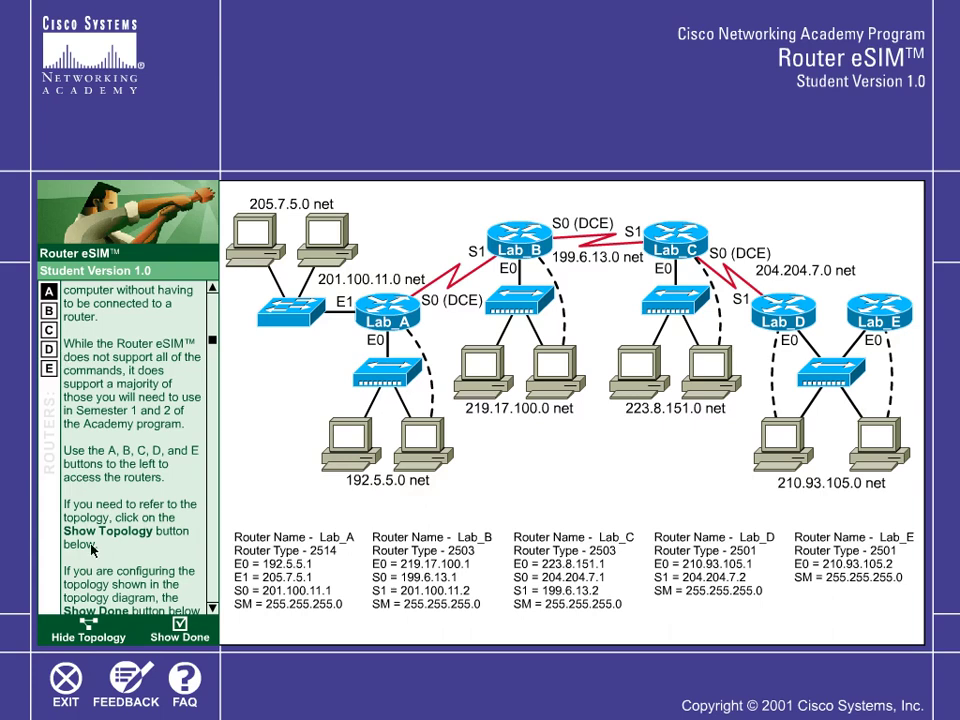
{"action": "left_click", "coordinate": [48, 311]}
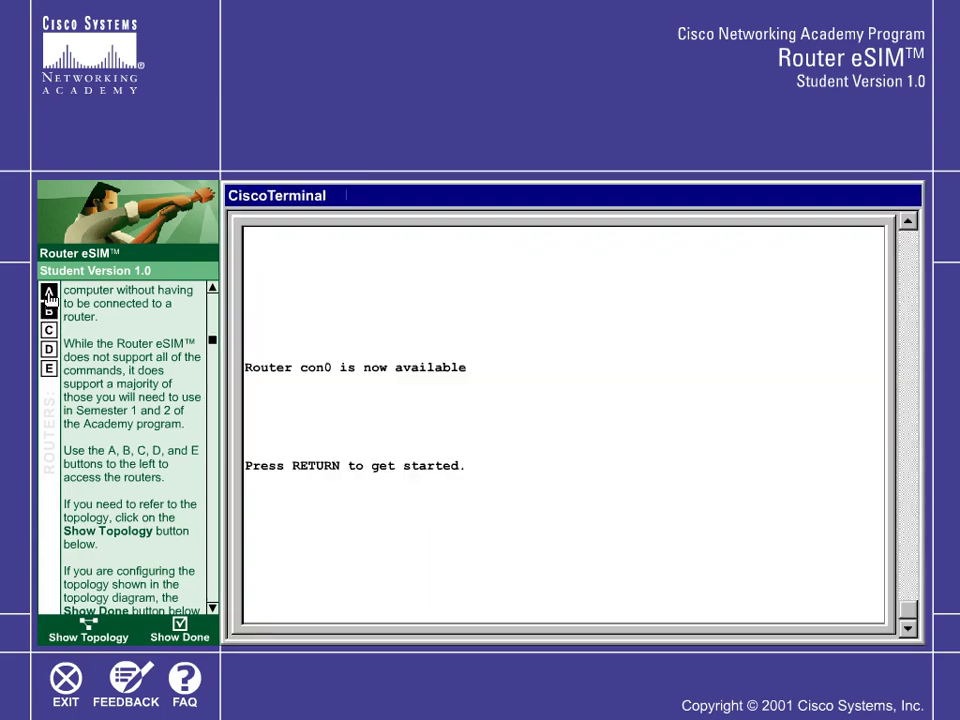
{"action": "left_click", "coordinate": [48, 291]}
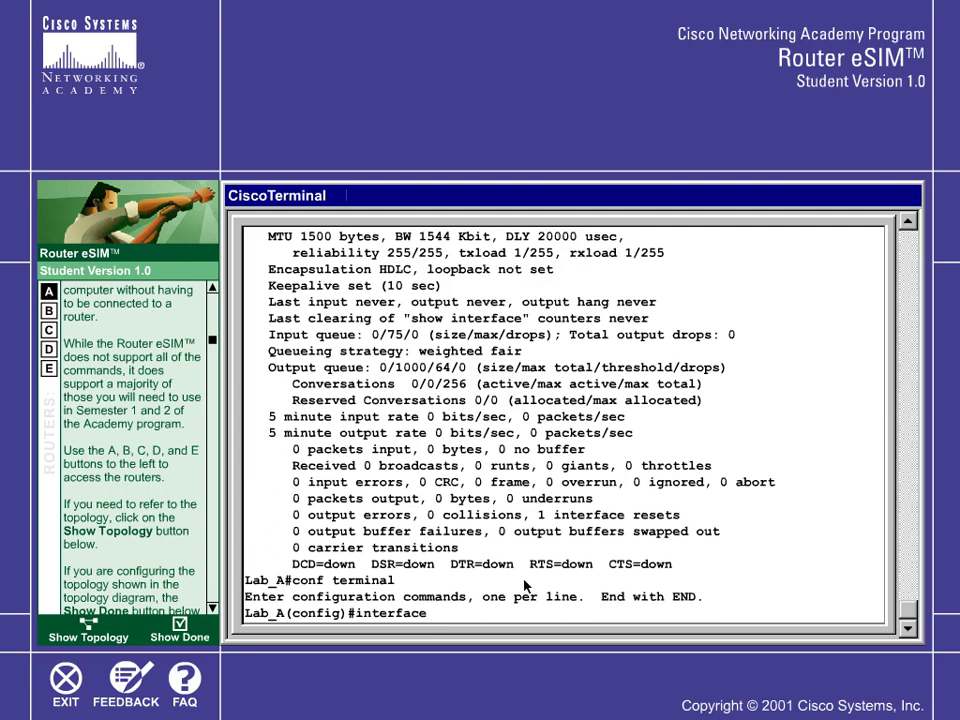
{"action": "type", "text": "eter"}
{"action": "key", "text": "BackSpace"}
{"action": "key", "text": "BackSpace"}
{"action": "key", "text": "BackSpace"}
{"action": "key", "text": "BackSpace"}
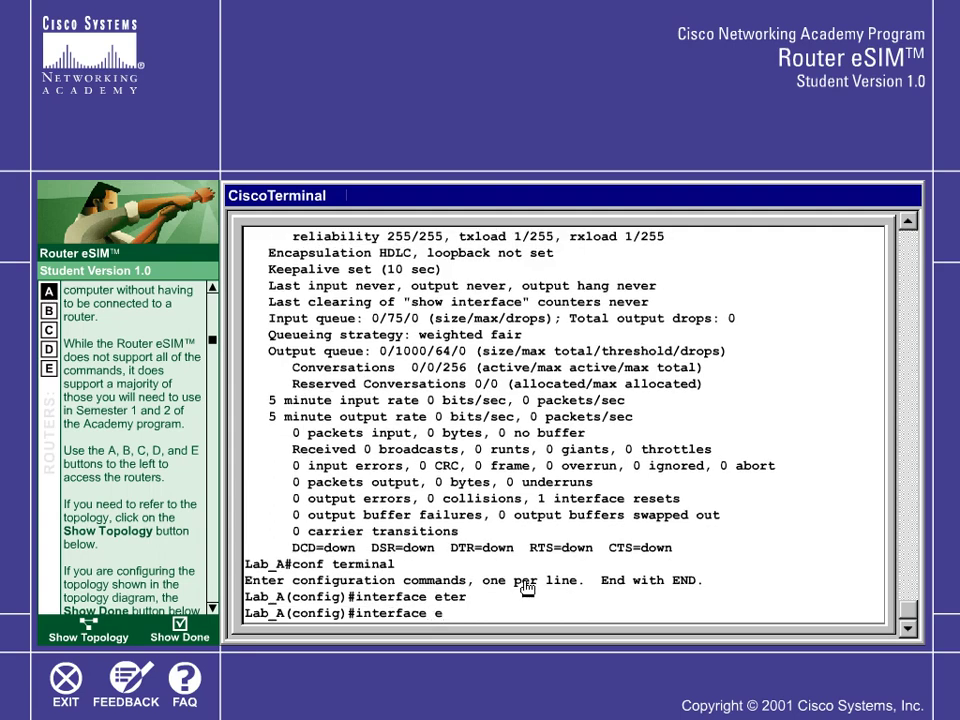
{"action": "type", "text": "ethernet0"}
{"action": "key", "text": "BackSpace"}
{"action": "type", "text": "0"}
{"action": "key", "text": "Return"}
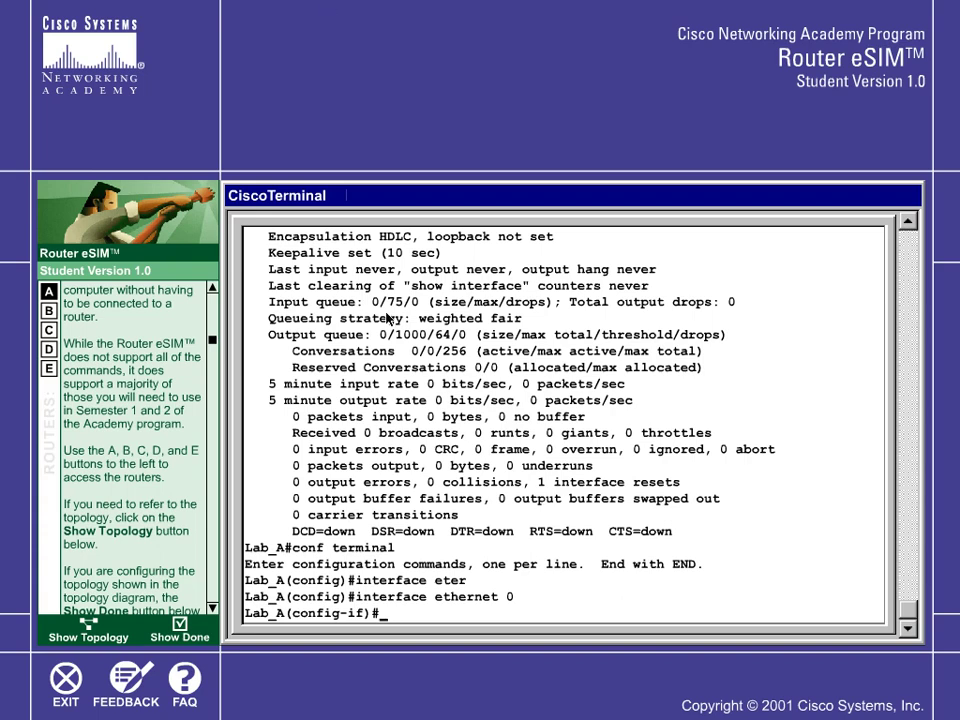
- Confirm Lab_A's E0 address in the topology, then assign Ethernet0 192.5.5.1 255.255.255.0
{"action": "type", "text": "ip add"}
{"action": "key", "text": "Tab"}
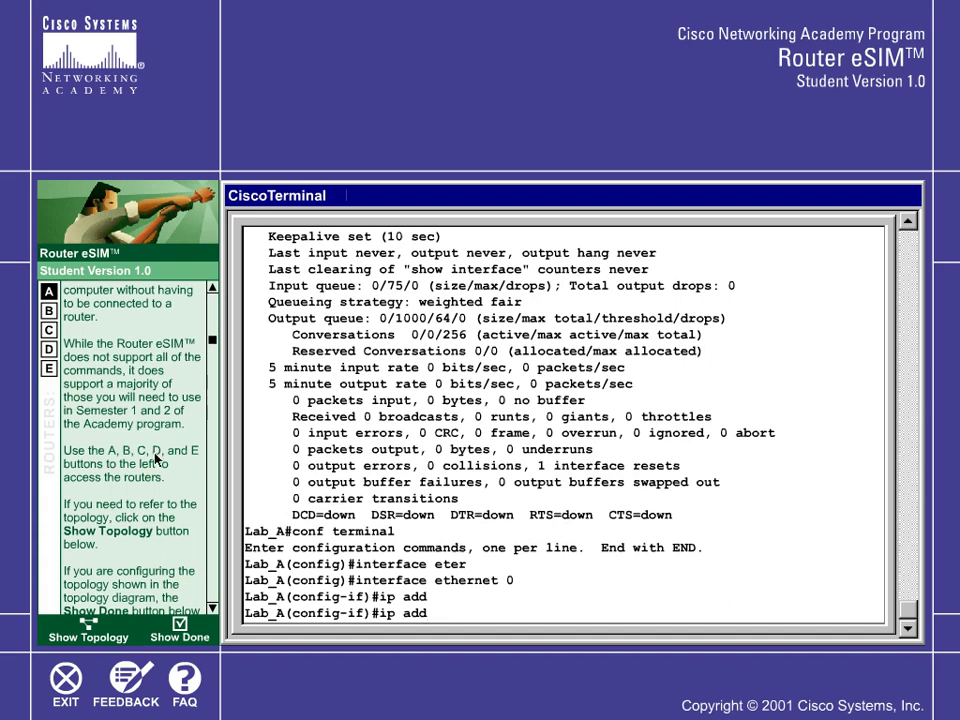
{"action": "left_click", "coordinate": [105, 631]}
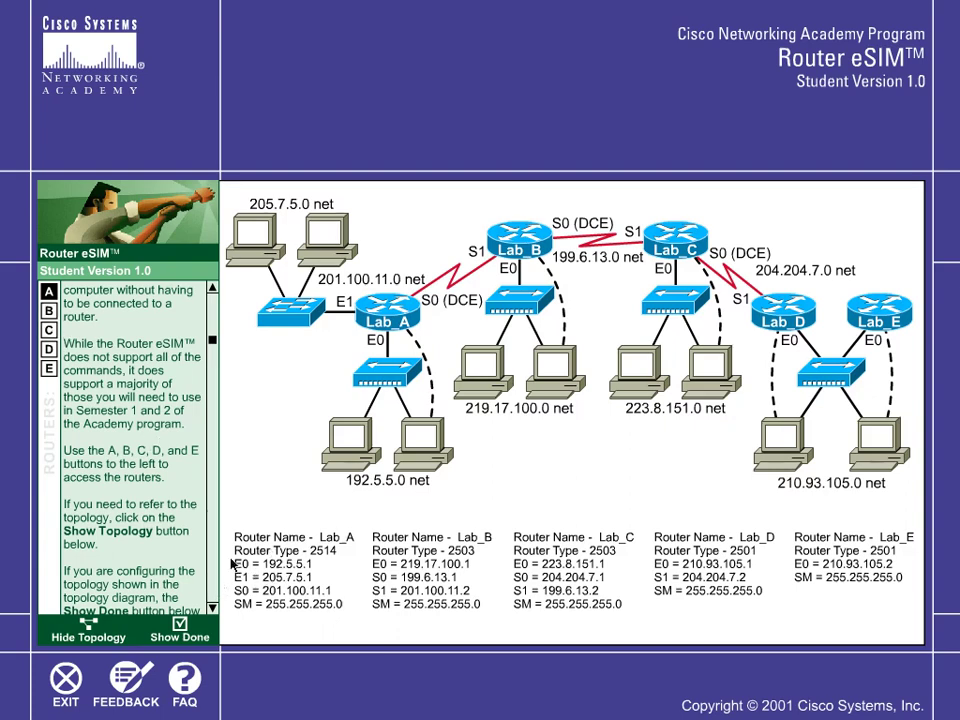
{"action": "left_click", "coordinate": [48, 291]}
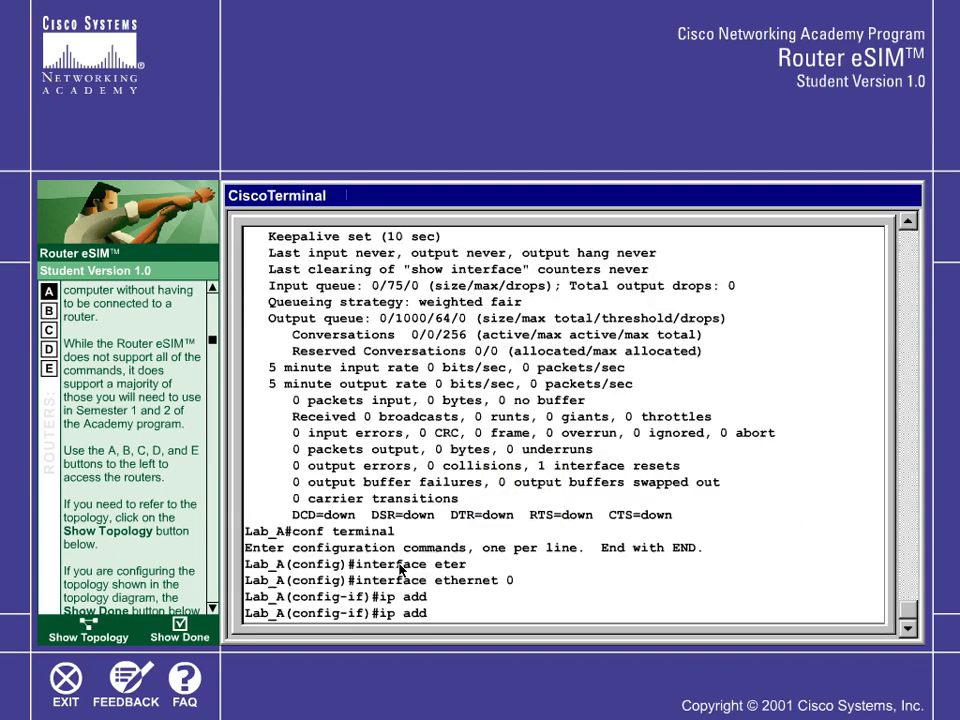
{"action": "type", "text": "ress"}
{"action": "key", "text": "Tab"}
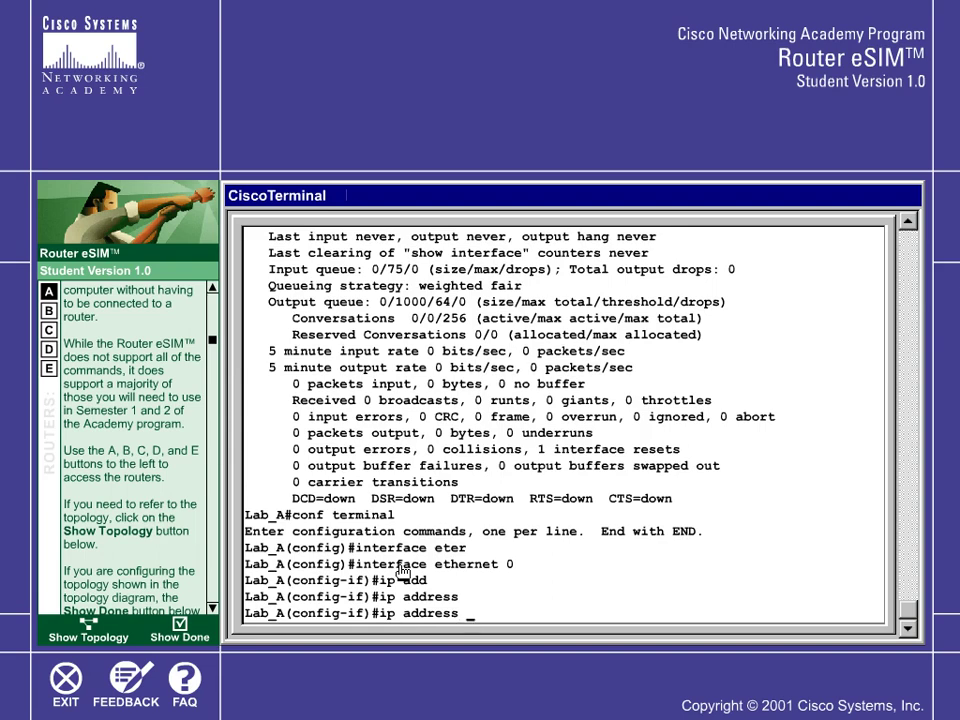
{"action": "type", "text": "192.5.5.1 255"}
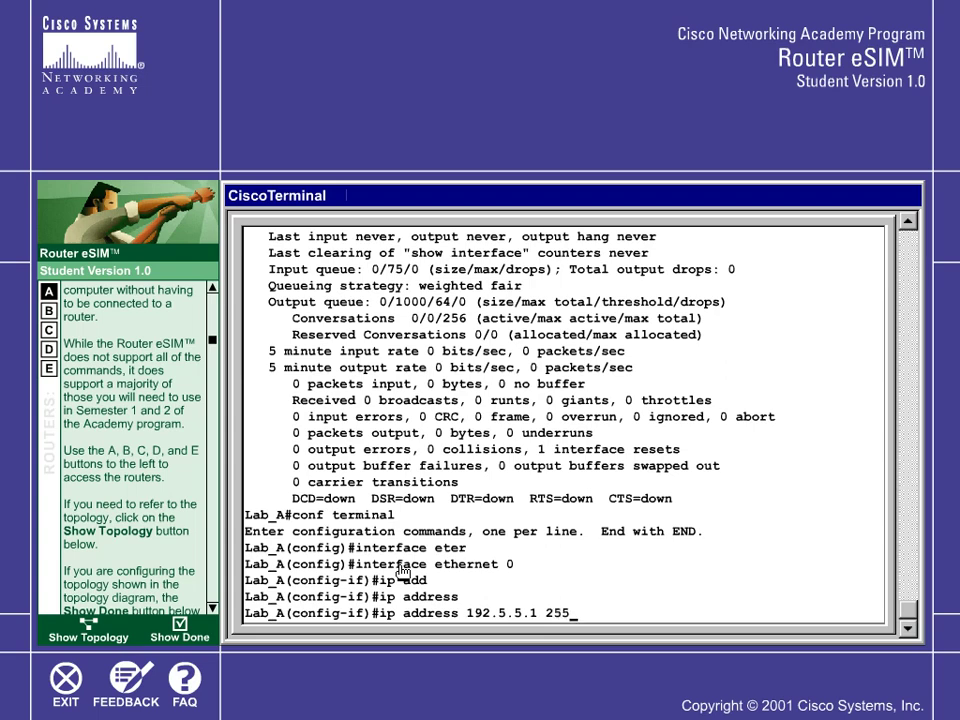
{"action": "type", "text": ".255.255.0"}
{"action": "key", "text": "Return"}
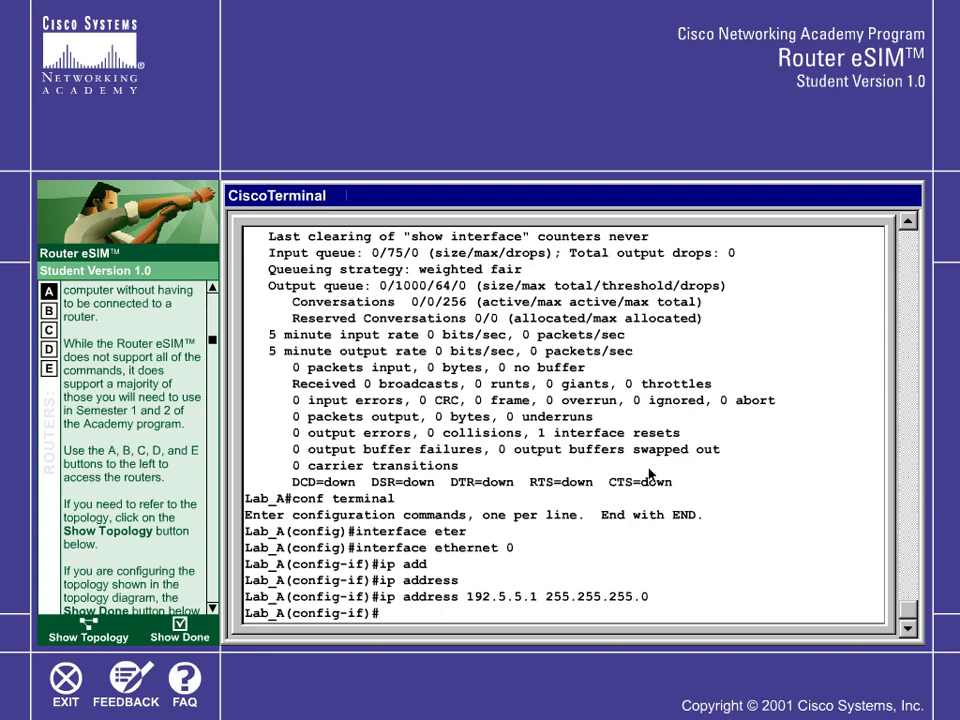
- Describe Ethernet0 as 'interface e0' and enable it with no shutdown
{"action": "type", "text": "description inter"}
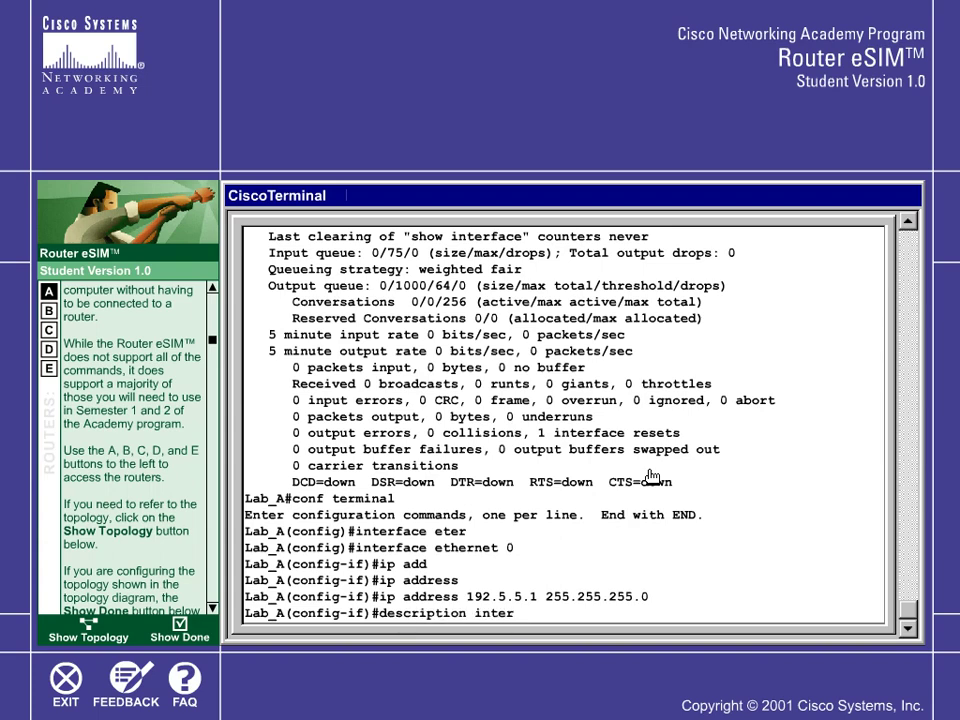
{"action": "type", "text": "face e0"}
{"action": "key", "text": "Return"}
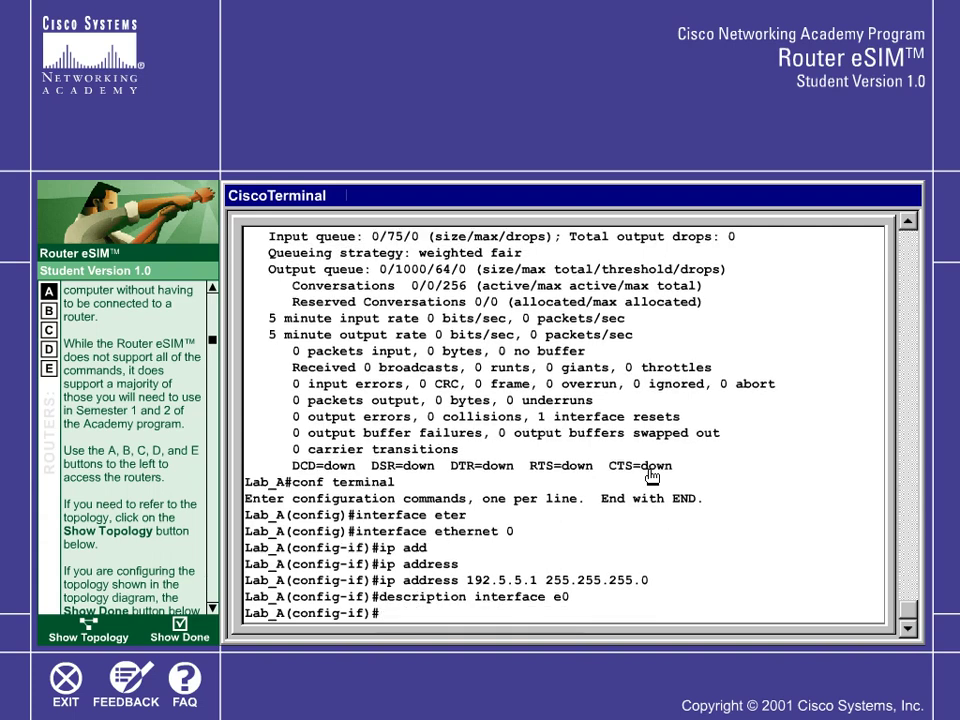
{"action": "key", "text": "Return"}
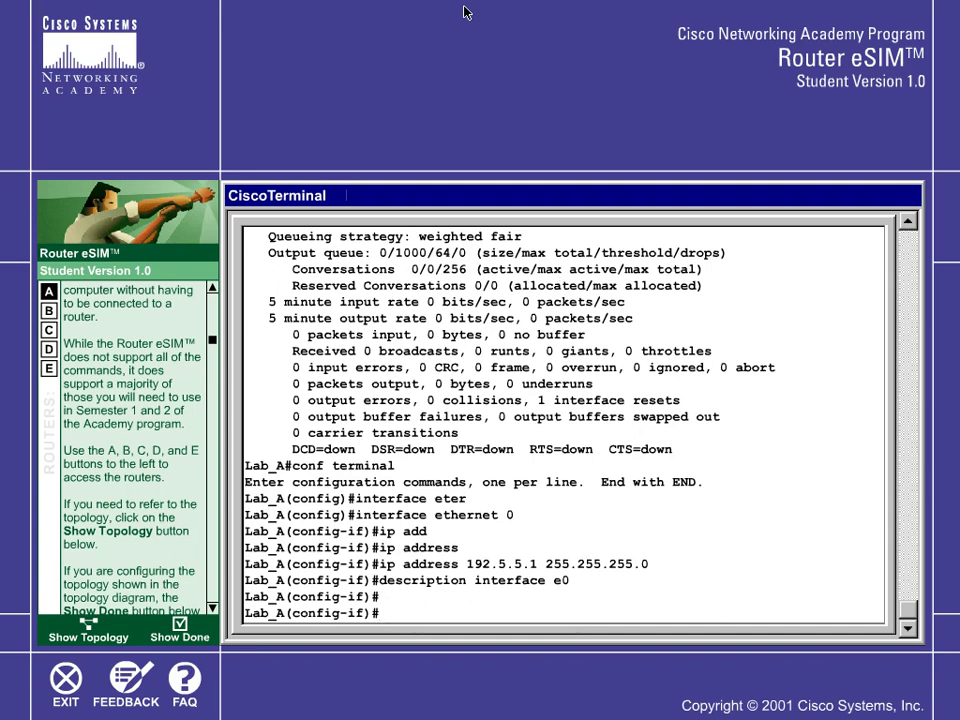
{"action": "type", "text": "no shutdown"}
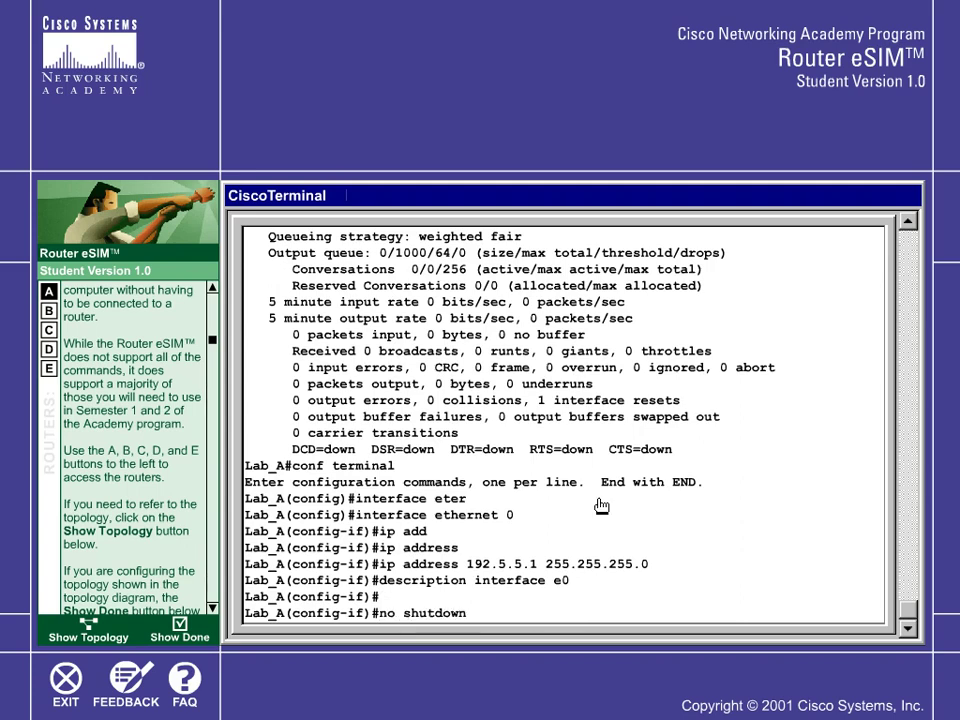
{"action": "key", "text": "Return"}
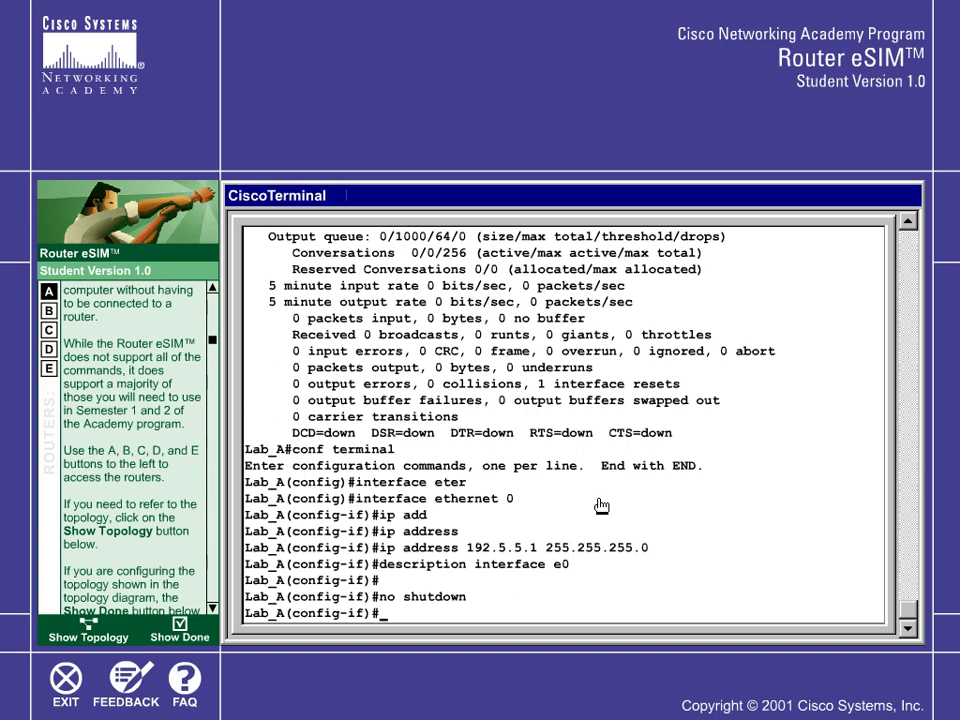
- Discard the partial 'no ip' entry, exit Ethernet 0 to global configuration, and check the topology diagram
{"action": "type", "text": "ip"}
{"action": "key", "text": "BackSpace"}
{"action": "key", "text": "BackSpace"}
{"action": "key", "text": "BackSpace"}
{"action": "key", "text": "BackSpace"}
{"action": "key", "text": "BackSpace"}
{"action": "key", "text": "BackSpace"}
{"action": "type", "text": "exit"}
{"action": "key", "text": "Return"}
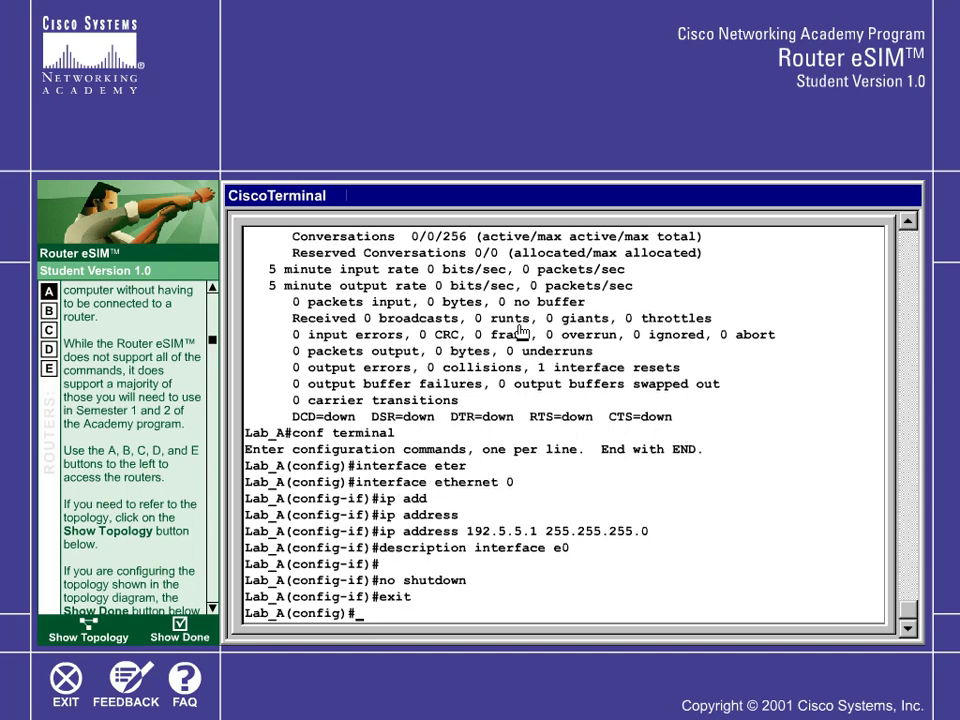
{"action": "left_click", "coordinate": [86, 630]}
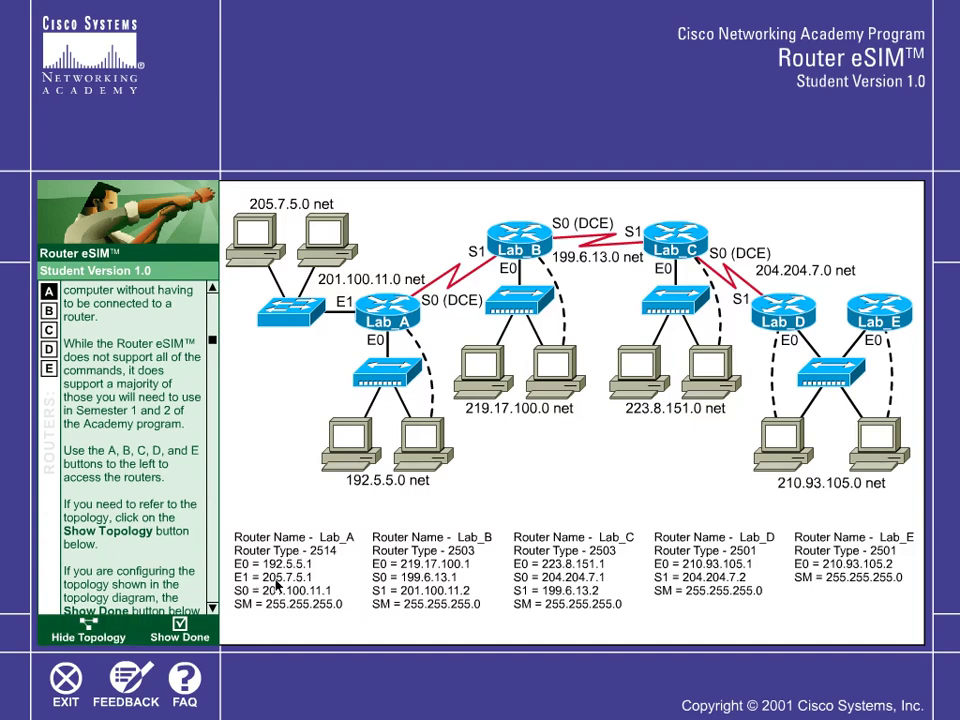
{"action": "left_click", "coordinate": [50, 311]}
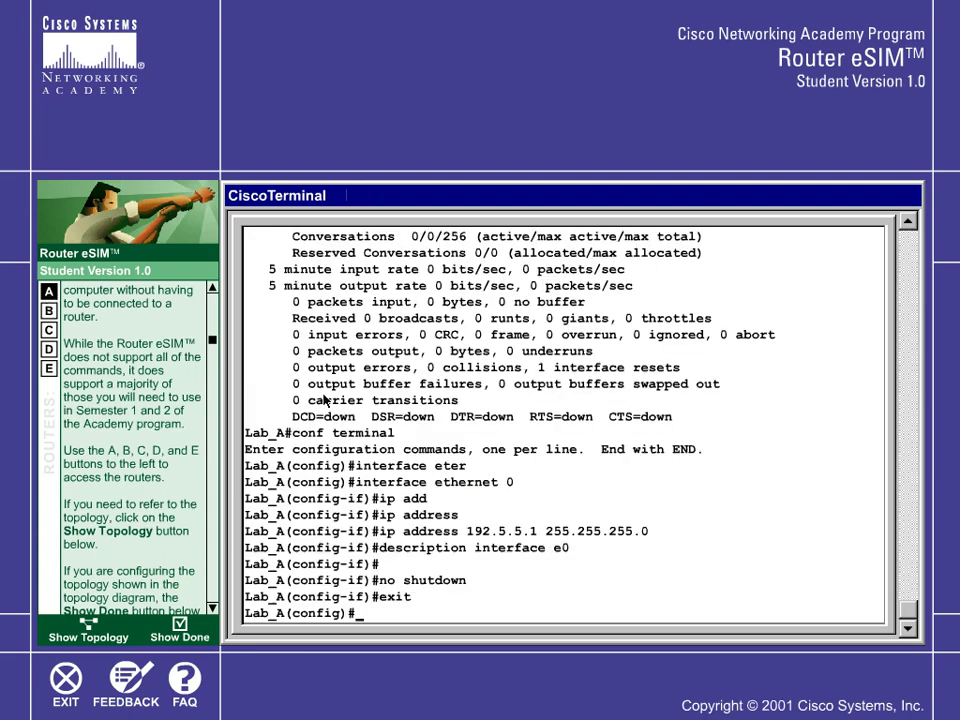
- Give Ethernet 1 the address 205.7.5.1 255.255.255.0 and description 'interface eth1'
{"action": "type", "text": "interface"}
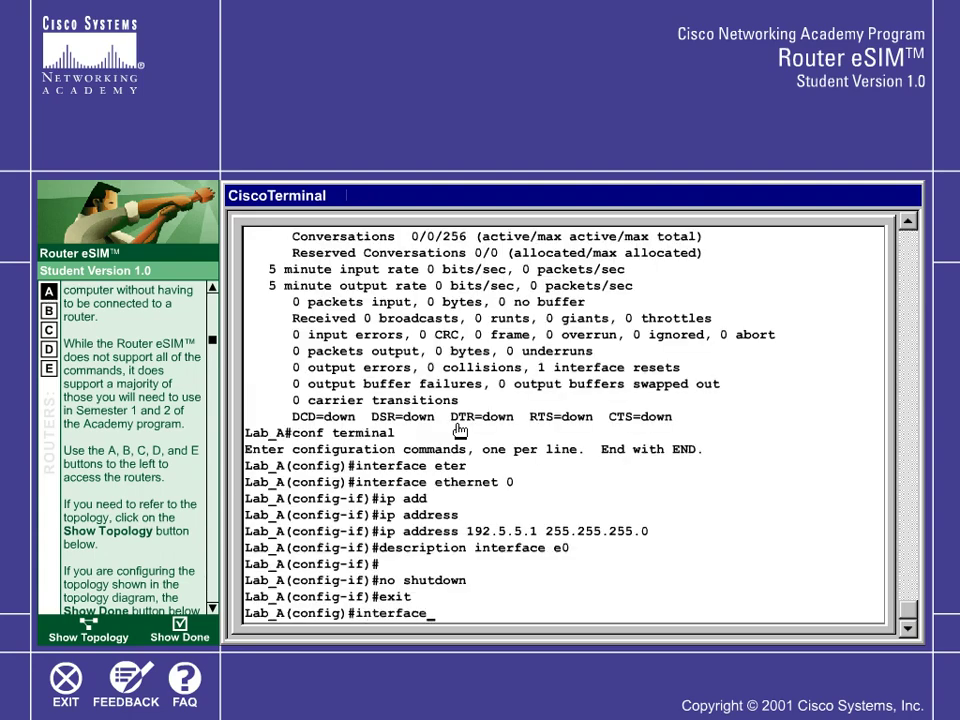
{"action": "type", "text": " ethernet 1"}
{"action": "key", "text": "Return"}
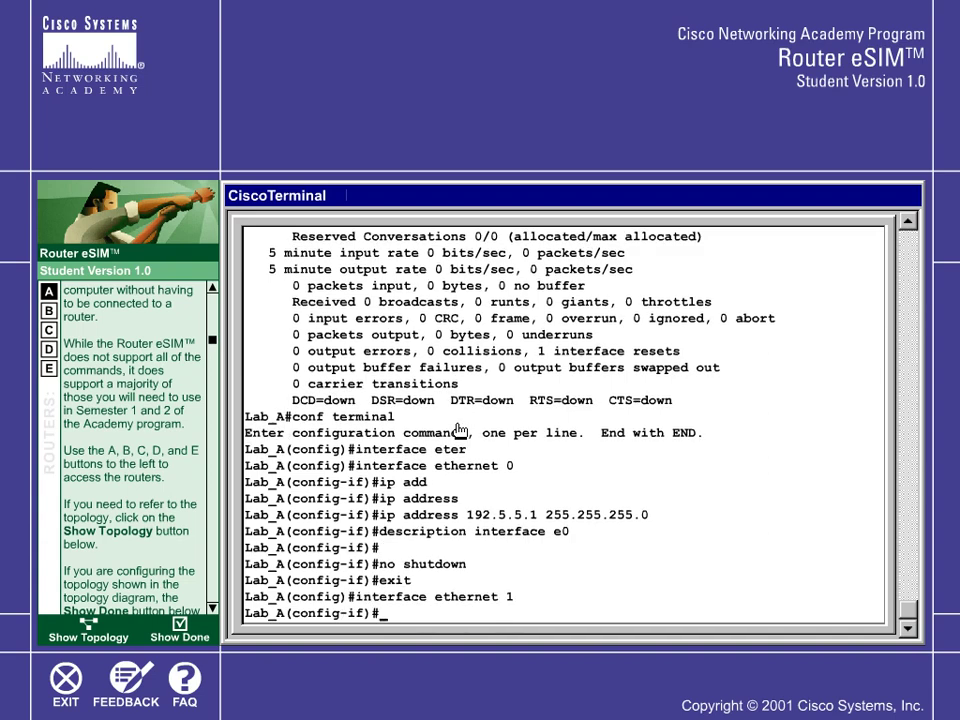
{"action": "type", "text": "ip address "}
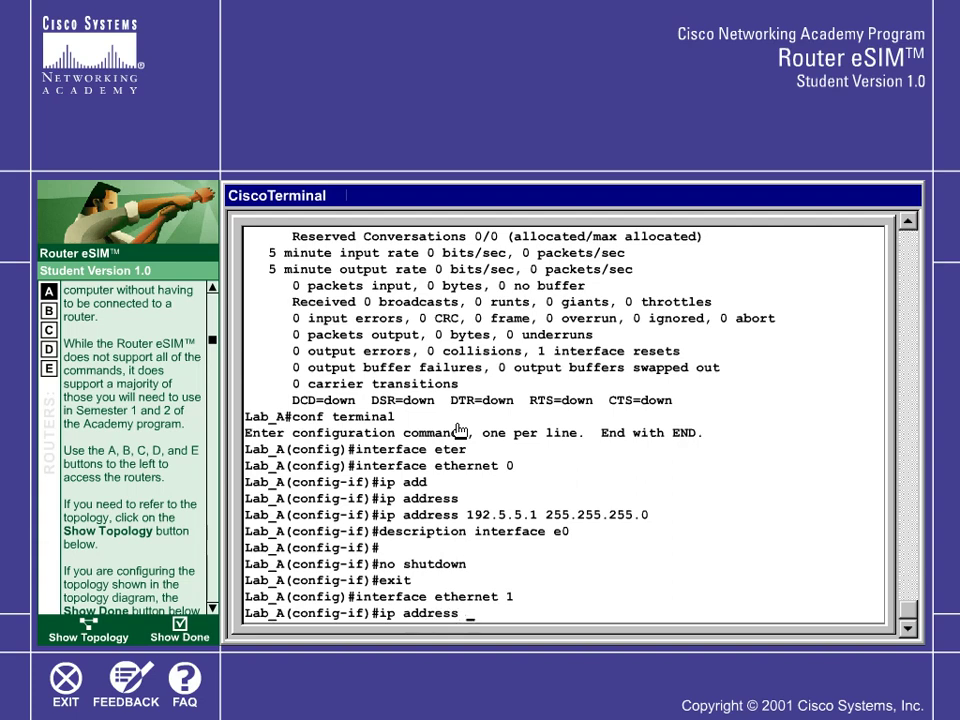
{"action": "type", "text": "205.7.5.1 2"}
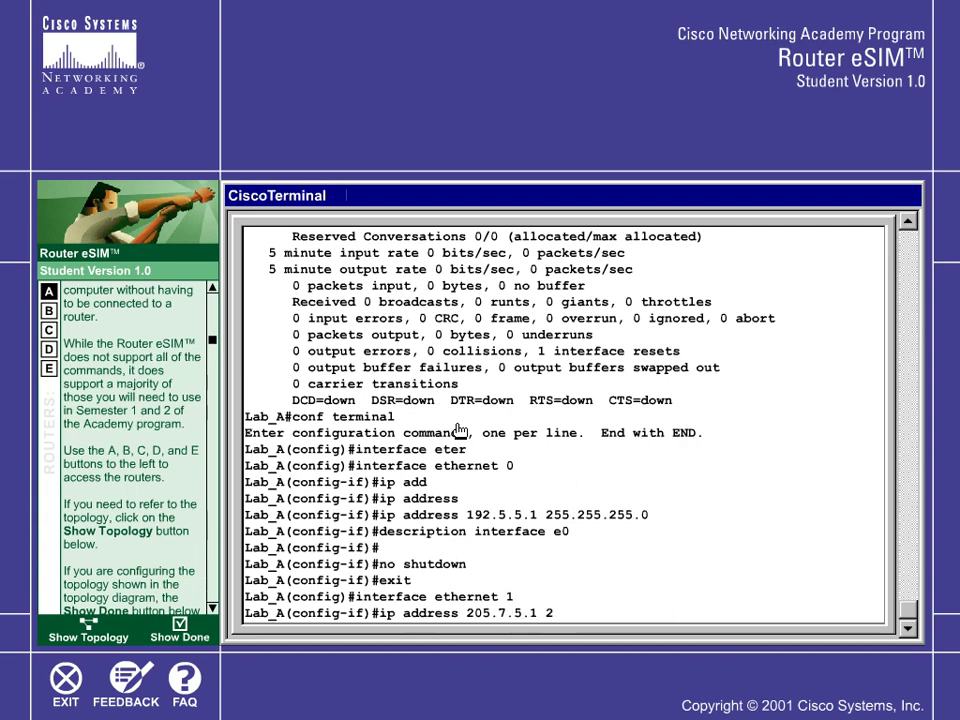
{"action": "type", "text": "55.255.255"}
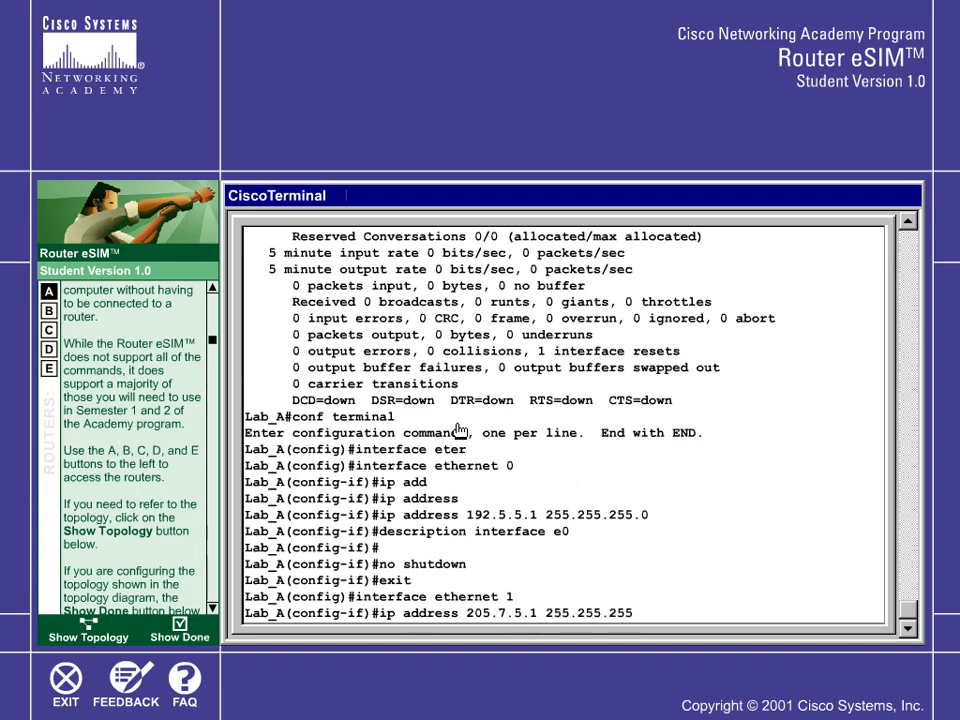
{"action": "type", "text": ".0"}
{"action": "key", "text": "Return"}
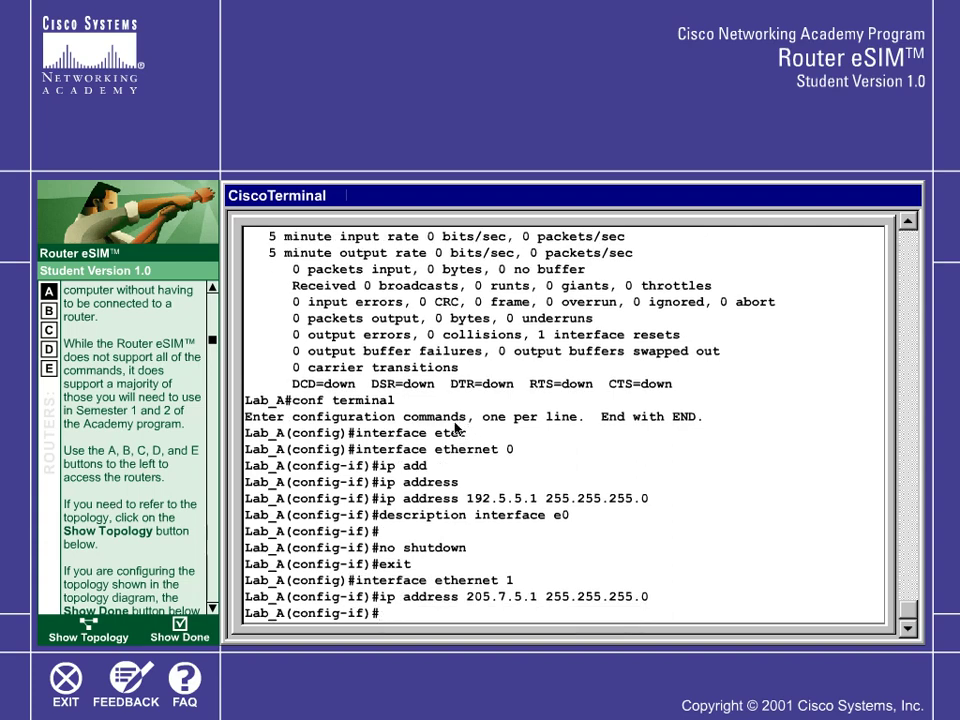
{"action": "type", "text": "description"}
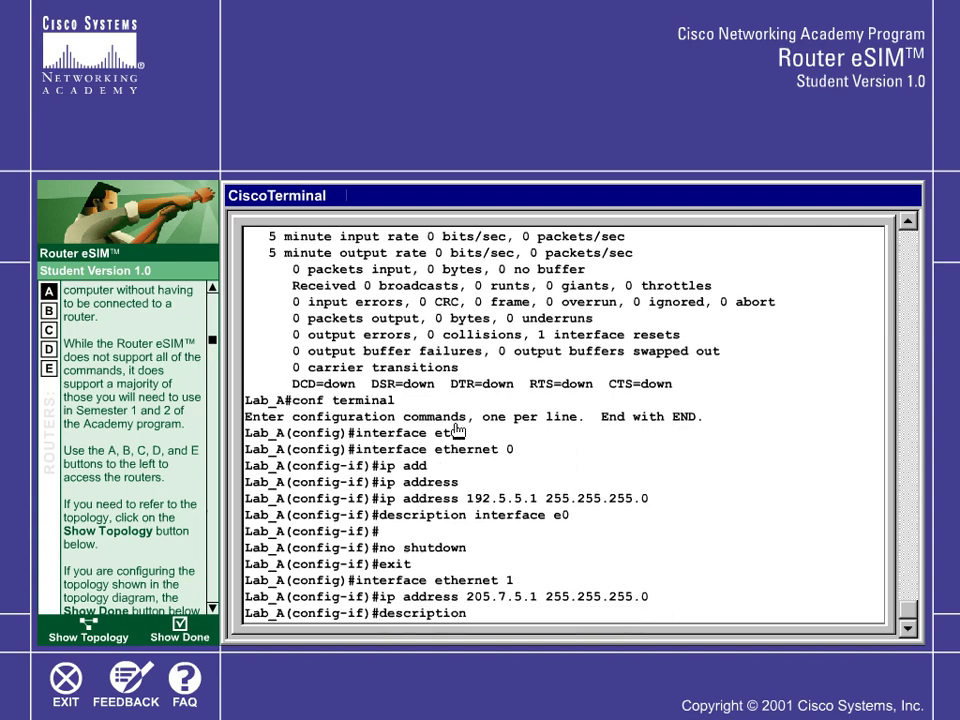
{"action": "type", "text": " interface eth1"}
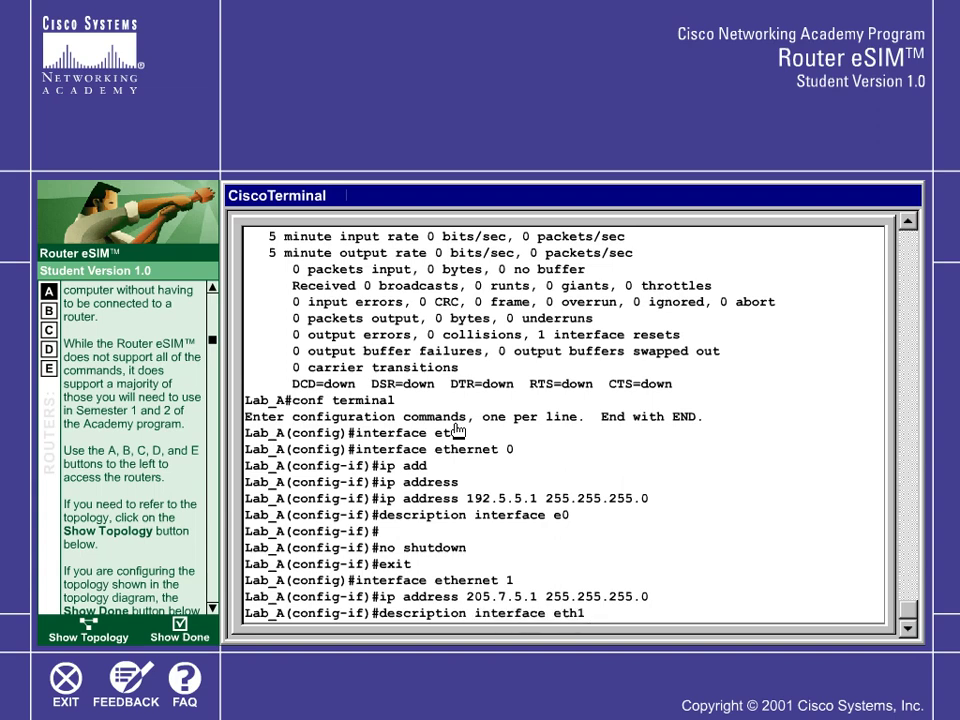
{"action": "key", "text": "Return"}
- Enable Ethernet 1 with no shutdown, return to global configuration, and show the topology
{"action": "type", "text": "no shutdown"}
{"action": "key", "text": "Return"}
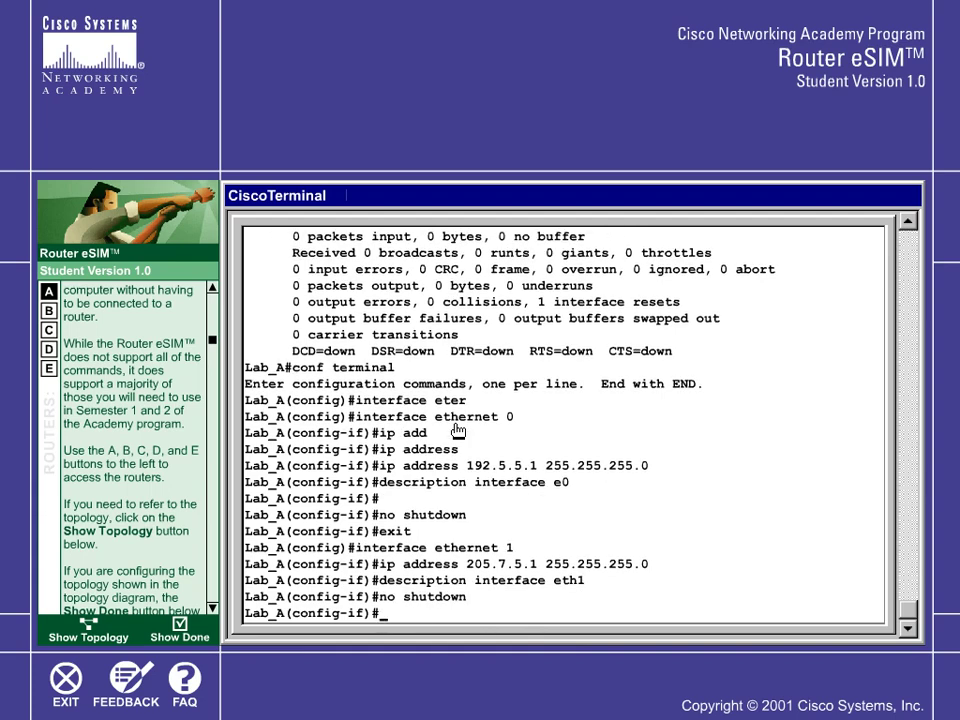
{"action": "type", "text": "exit"}
{"action": "key", "text": "Return"}
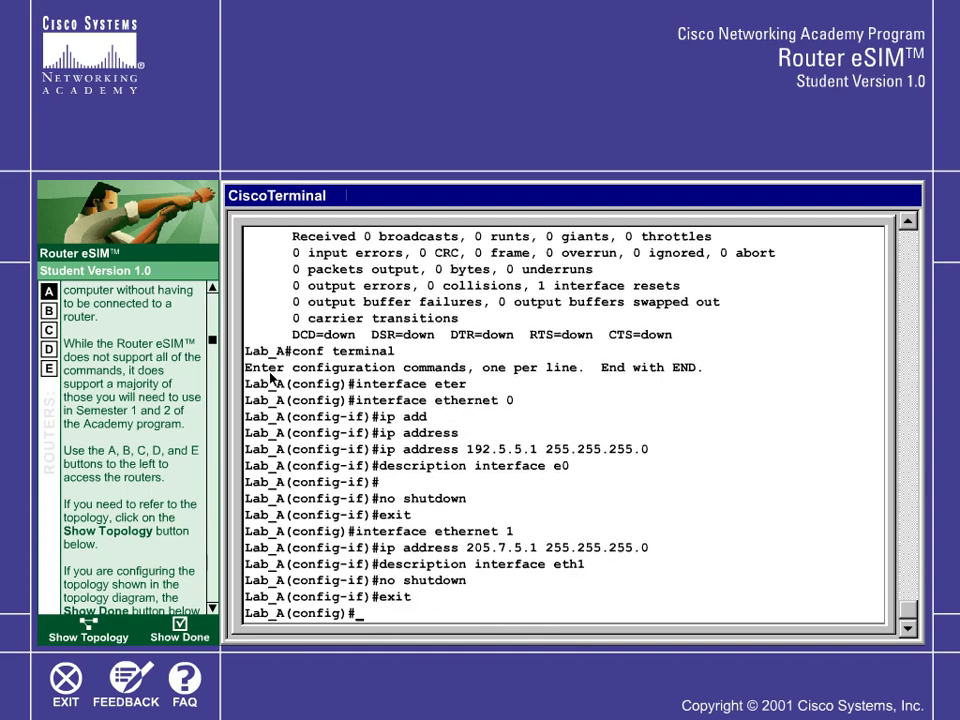
{"action": "left_click", "coordinate": [100, 628]}
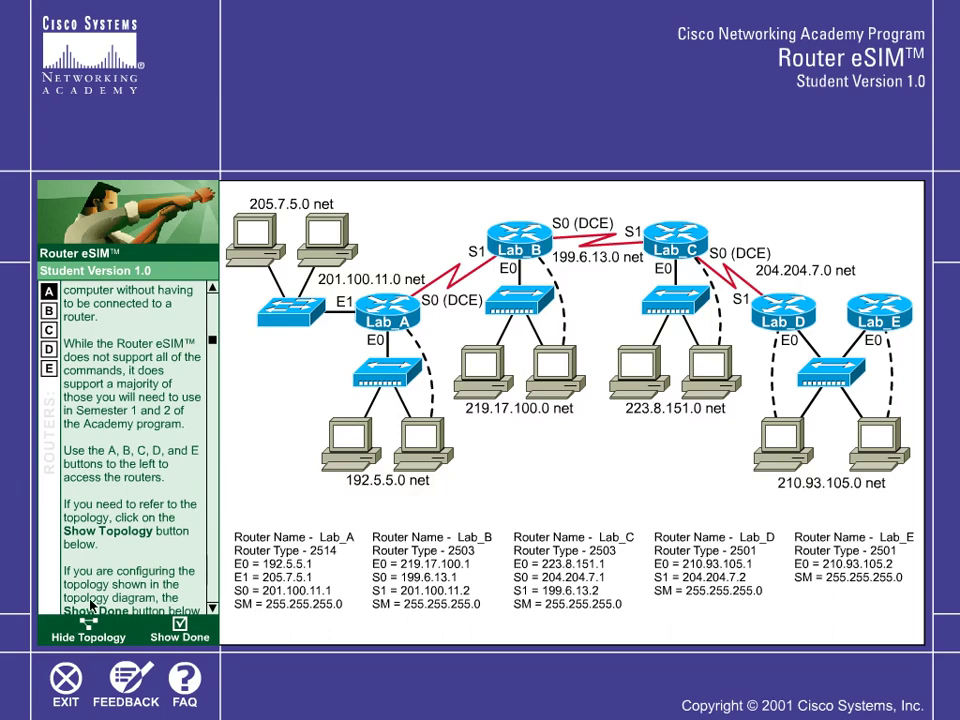
{"action": "left_click", "coordinate": [88, 632]}
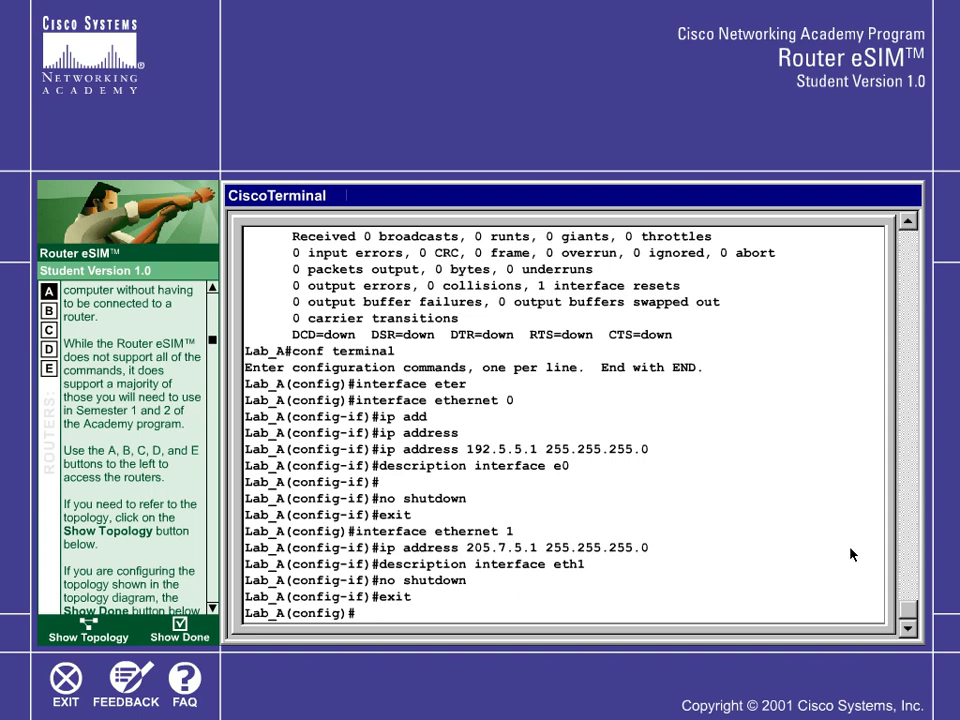
{"action": "left_click", "coordinate": [87, 630]}
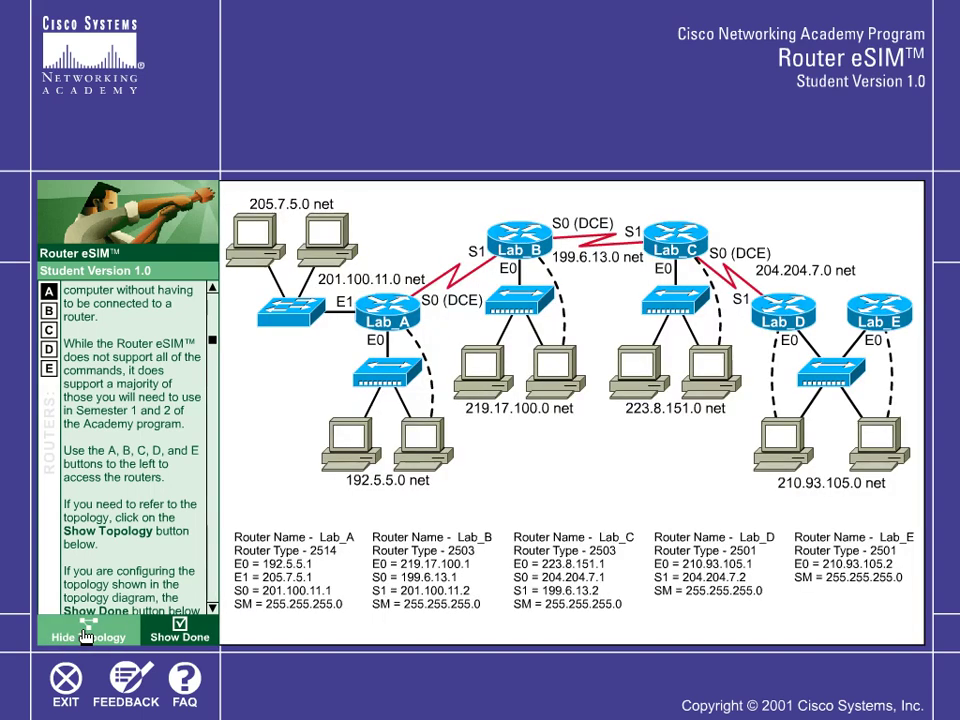
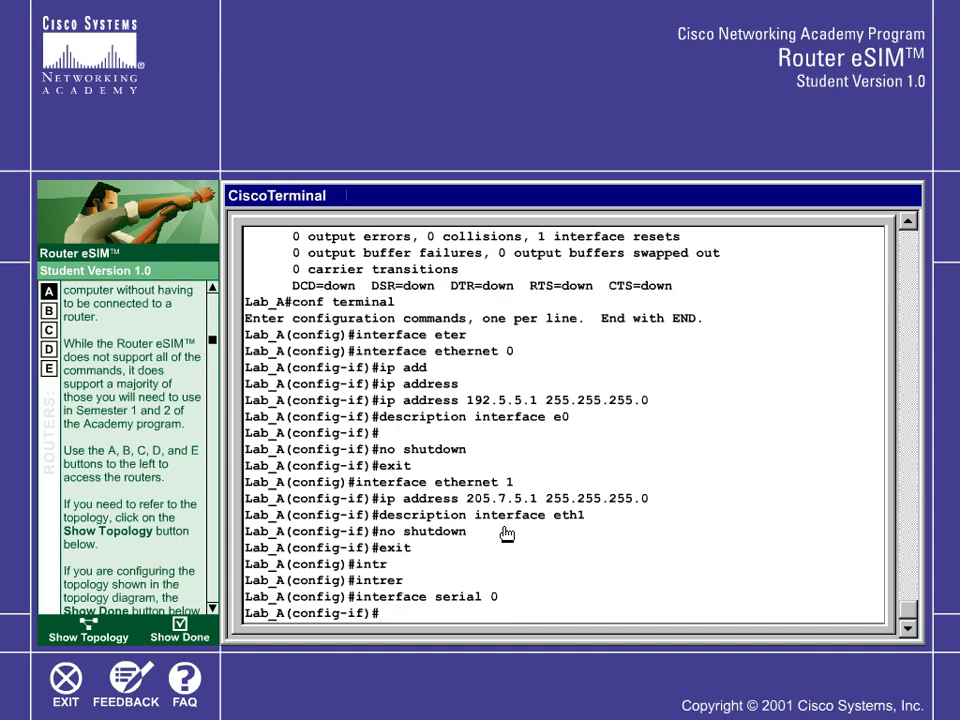
- Begin the Serial 0 ip address command and check the topology diagram for the addresses
{"action": "type", "text": "ip address"}
{"action": "left_click", "coordinate": [94, 634]}
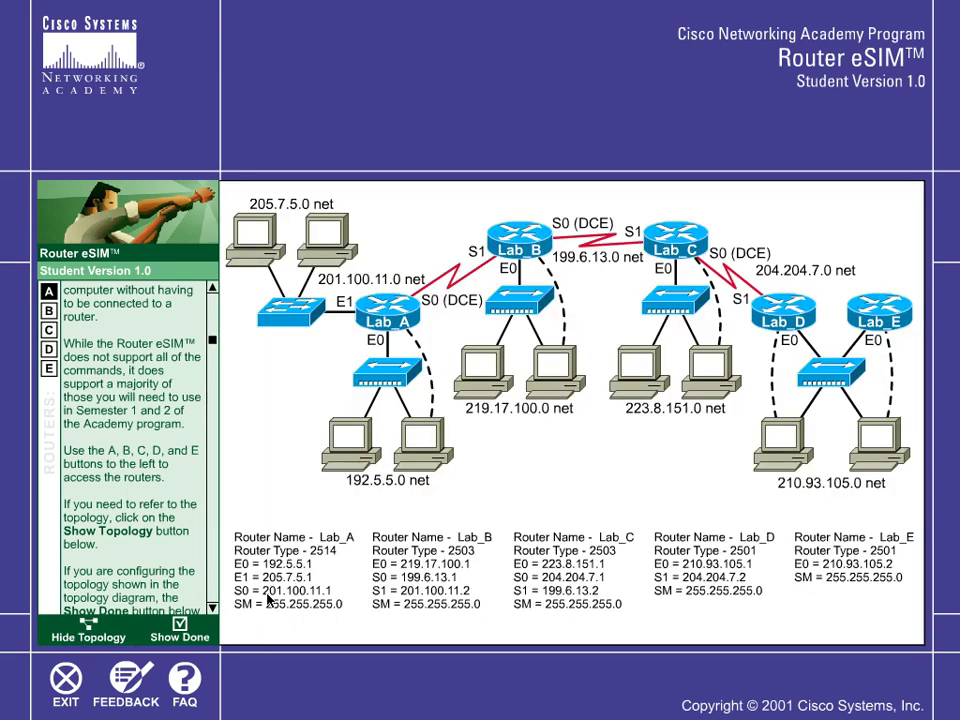
{"action": "left_click", "coordinate": [48, 310]}
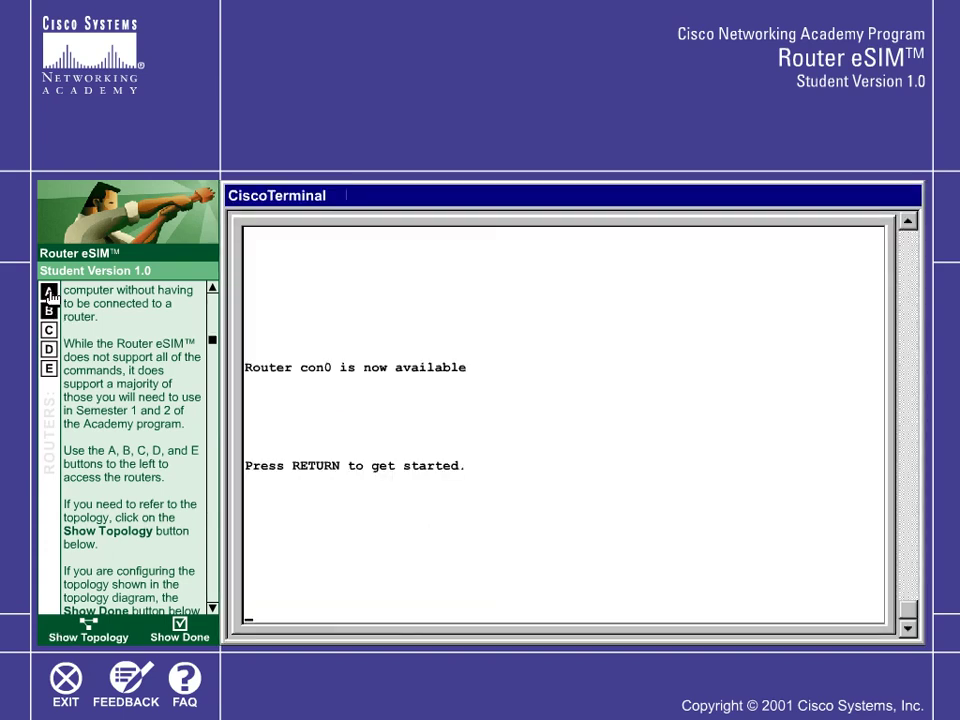
{"action": "left_click", "coordinate": [48, 291]}
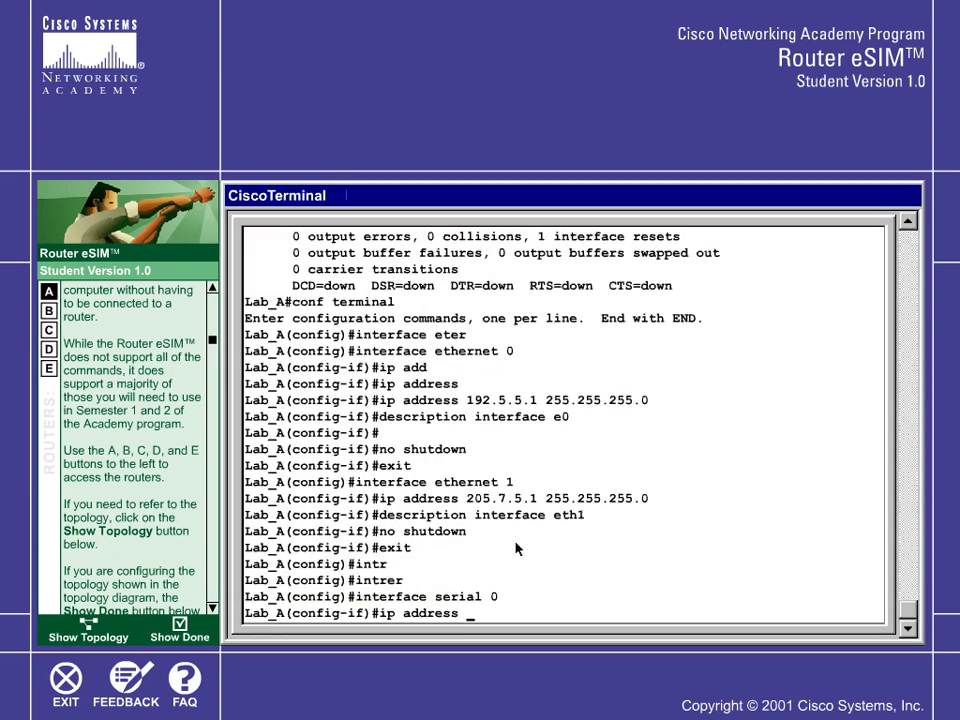
- Give Serial 0 the address 201.100.11.1 255.255.255.0 and a clock rate of 56000
{"action": "type", "text": "201.100.11.1 255.25"}
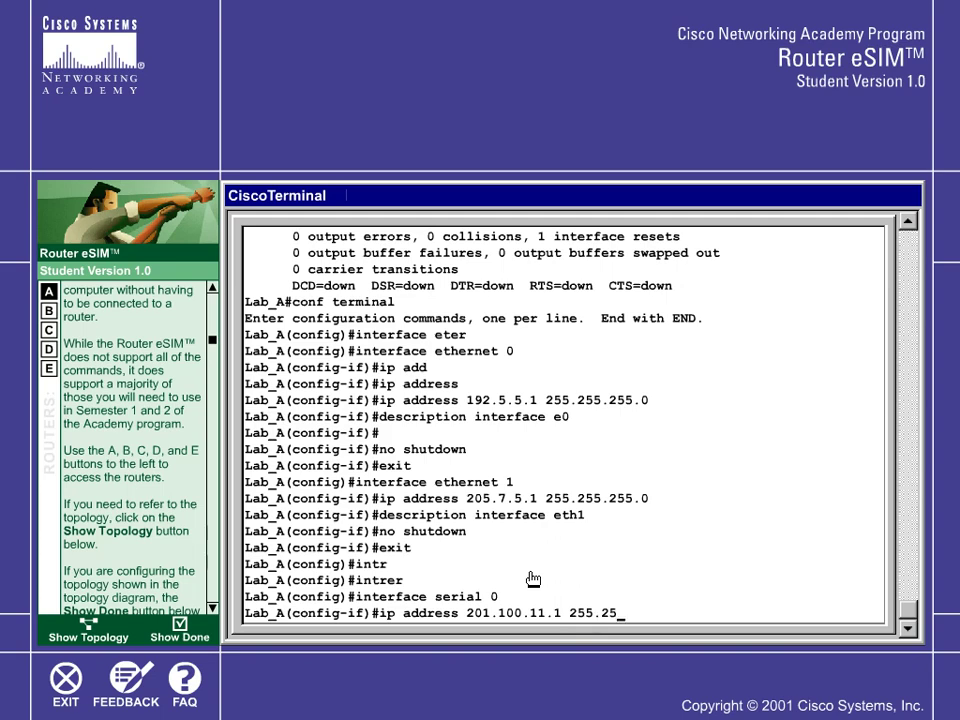
{"action": "type", "text": "5.255.0"}
{"action": "key", "text": "Return"}
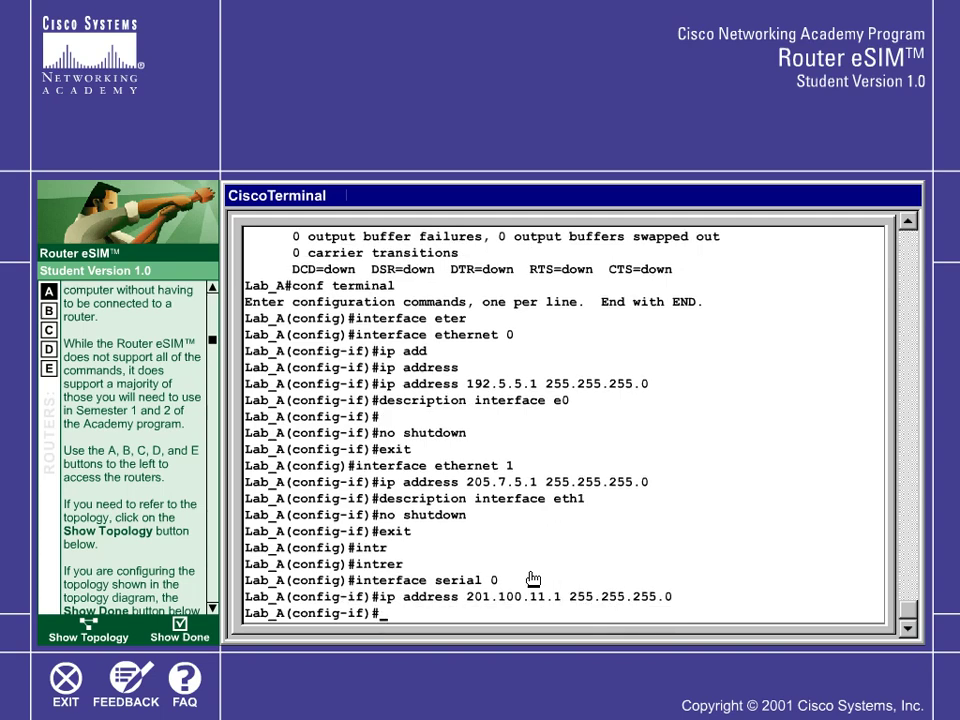
{"action": "type", "text": "clock rate 5000"}
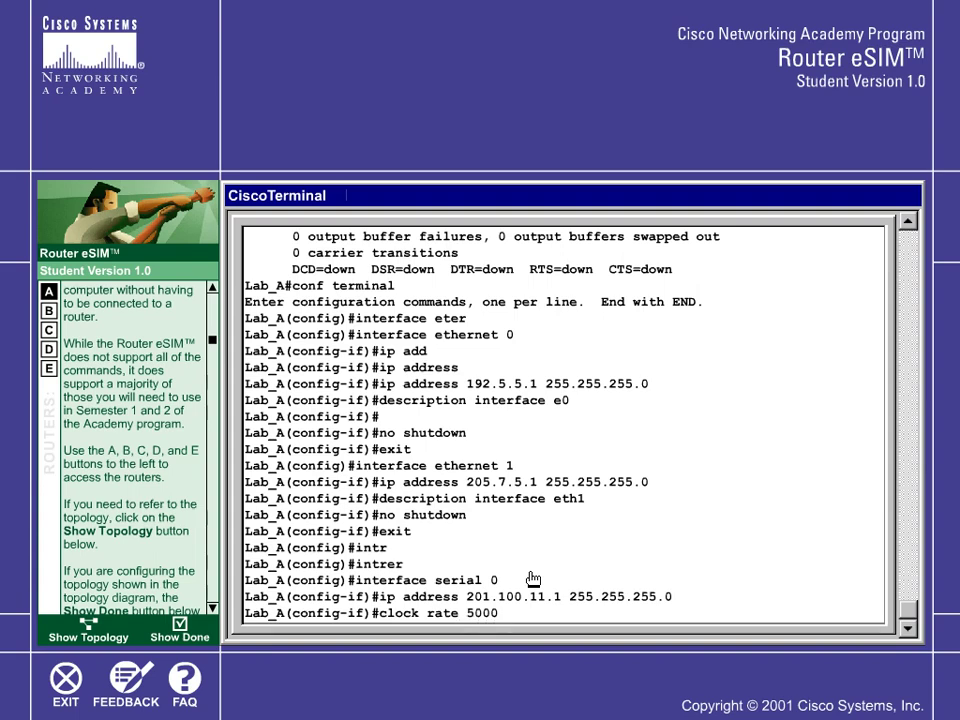
{"action": "type", "text": "0"}
{"action": "key", "text": "Return"}
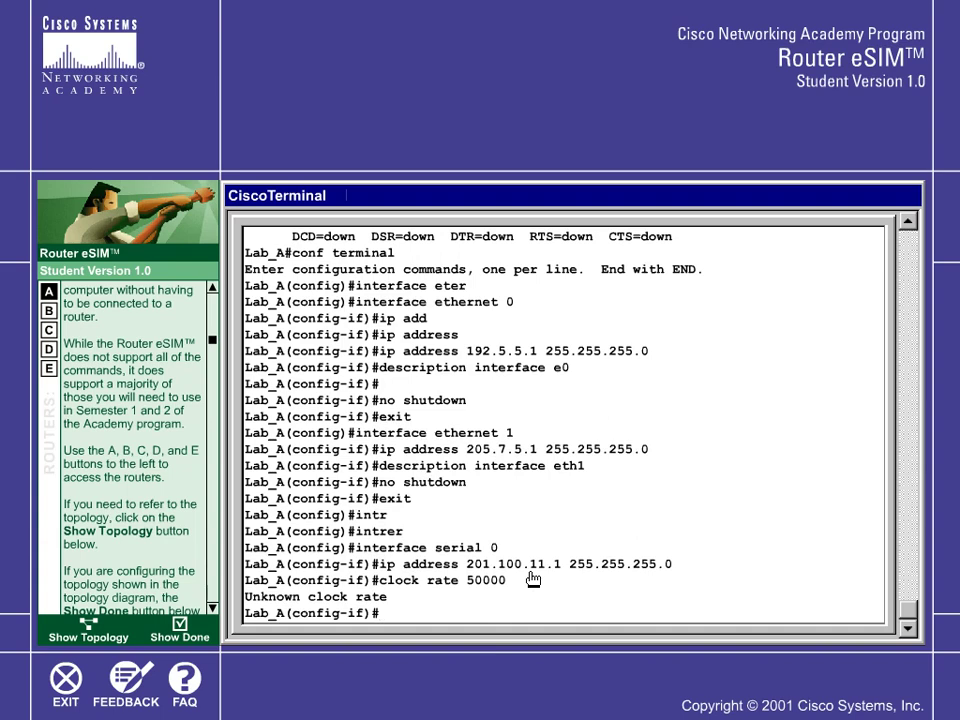
{"action": "type", "text": "clock r"}
{"action": "key", "text": "Tab"}
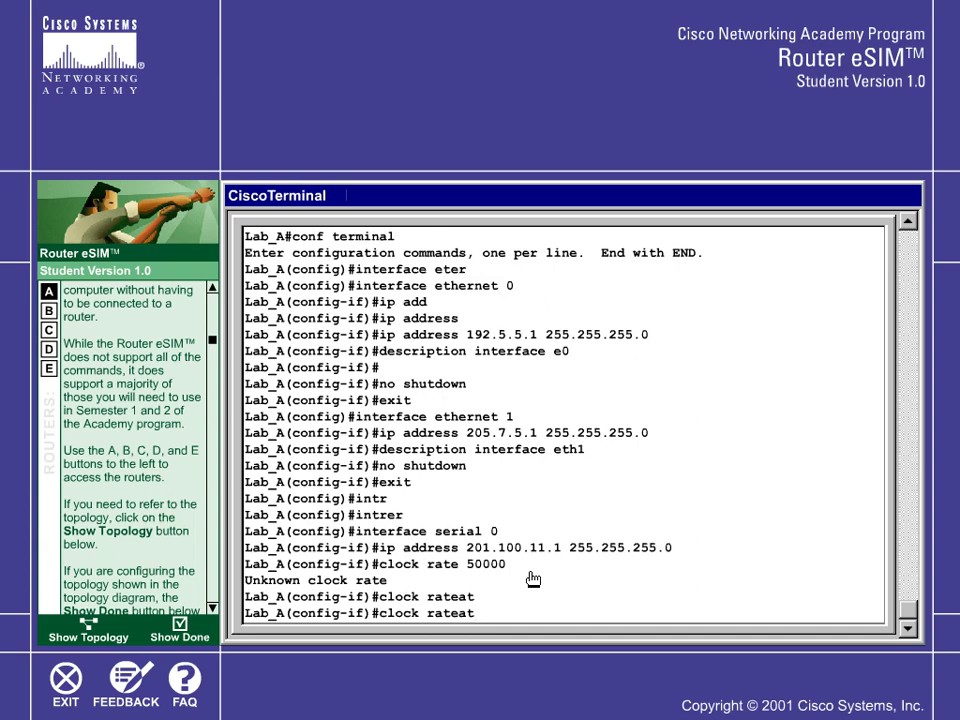
{"action": "key", "text": "BackSpace"}
{"action": "key", "text": "BackSpace"}
{"action": "type", "text": "5"}
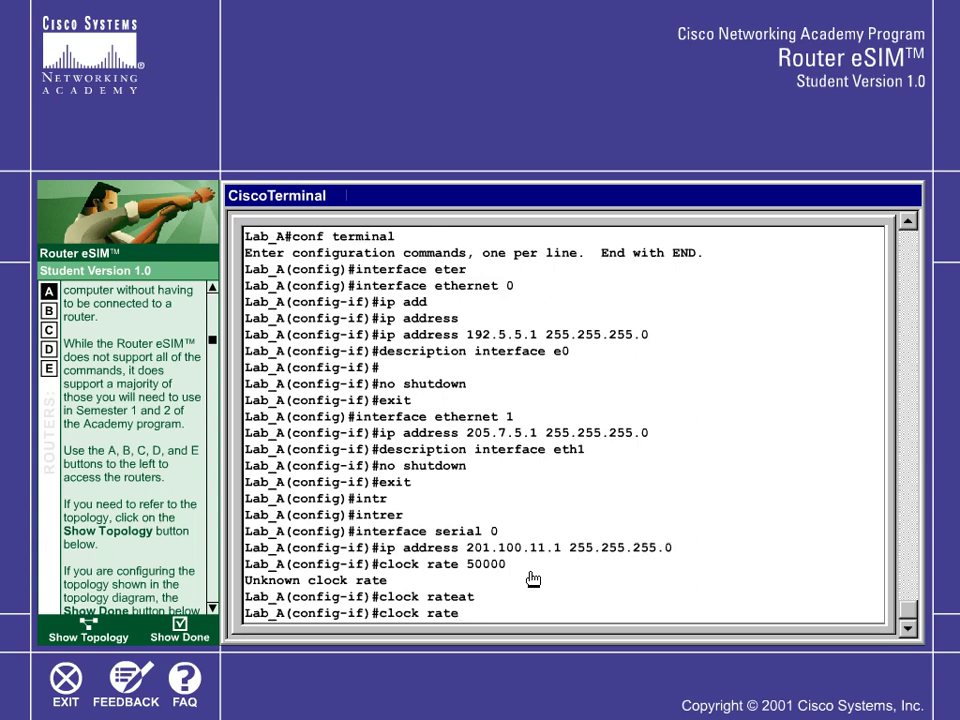
{"action": "type", "text": "000"}
{"action": "key", "text": "Return"}
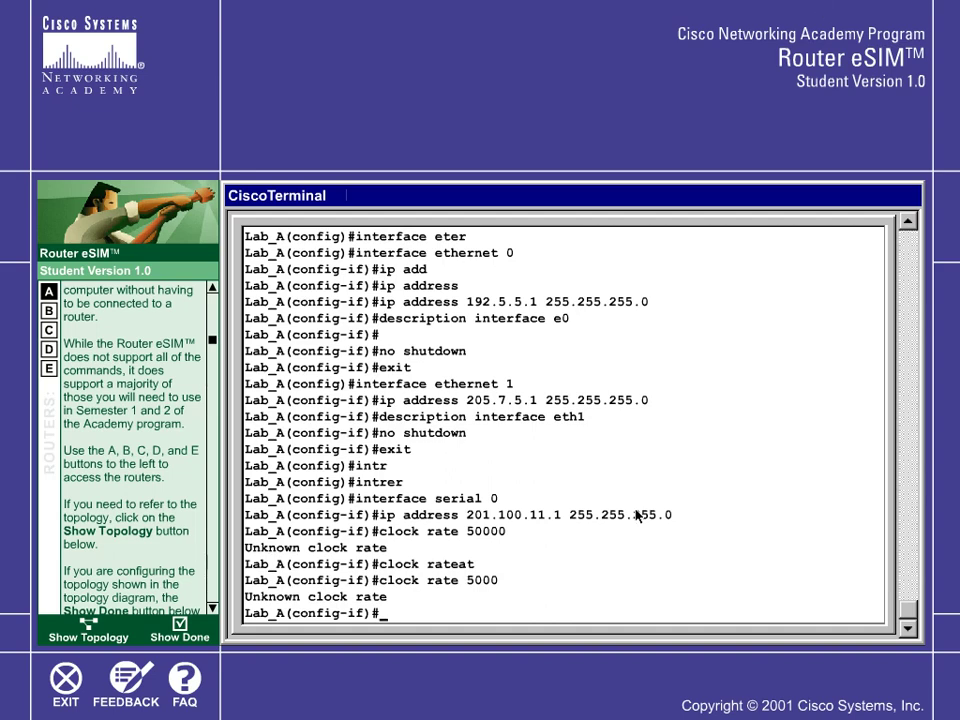
{"action": "type", "text": "clcl"}
{"action": "type", "text": "ck rate"}
{"action": "type", "text": " 560"}
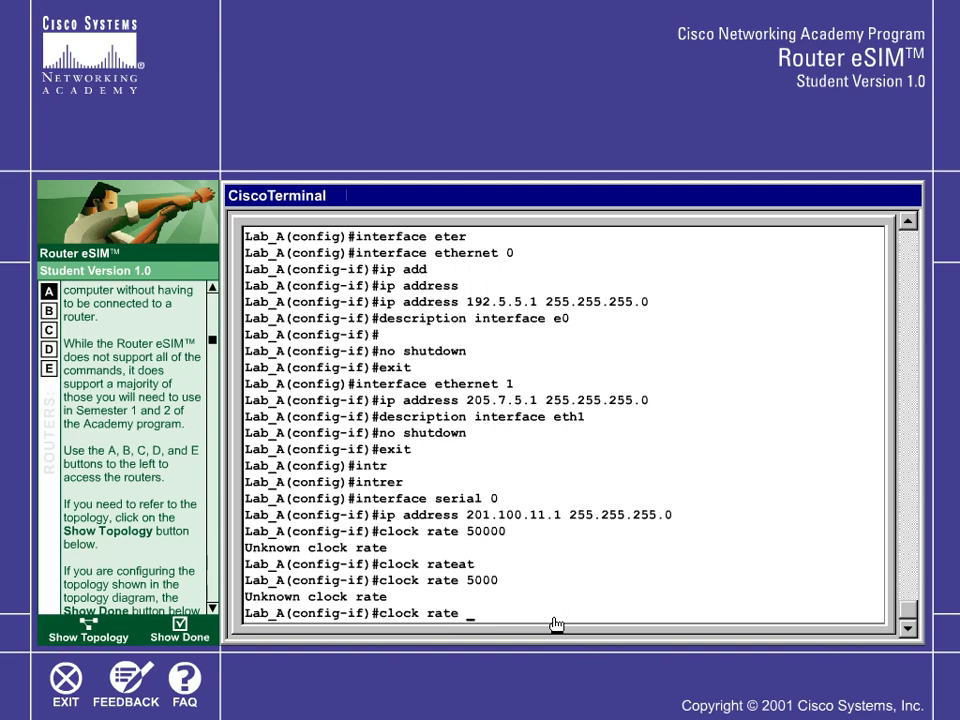
{"action": "type", "text": "00"}
{"action": "key", "text": "Return"}
{"action": "key", "text": "Return"}
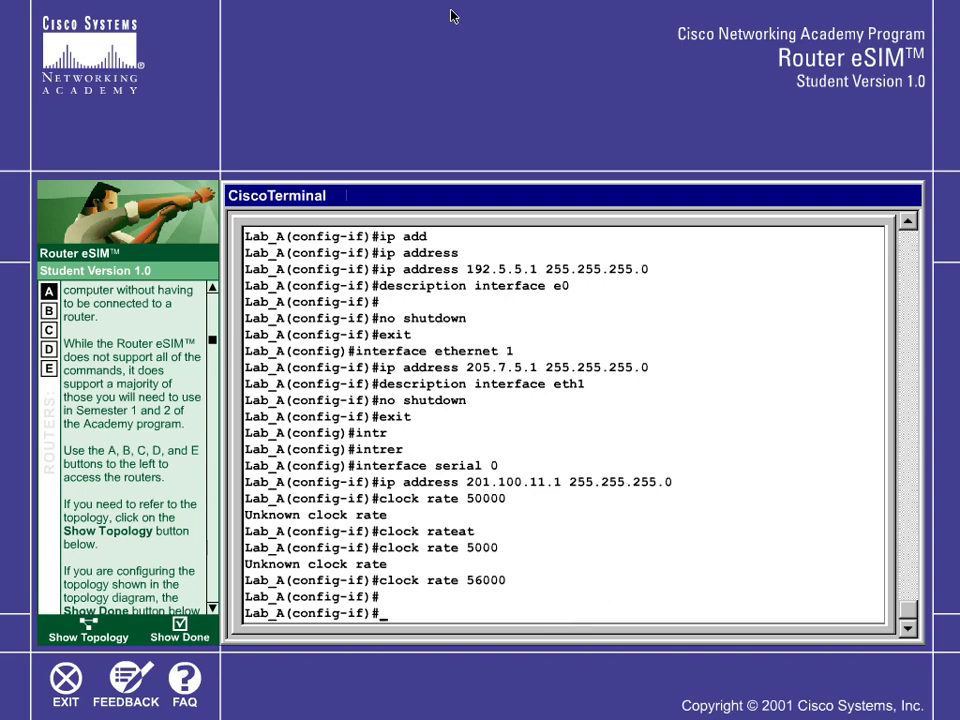
- Describe Serial 0 as 'interface serial 0', enable it with no shutdown, and exit configuration mode
{"action": "type", "text": "description inter"}
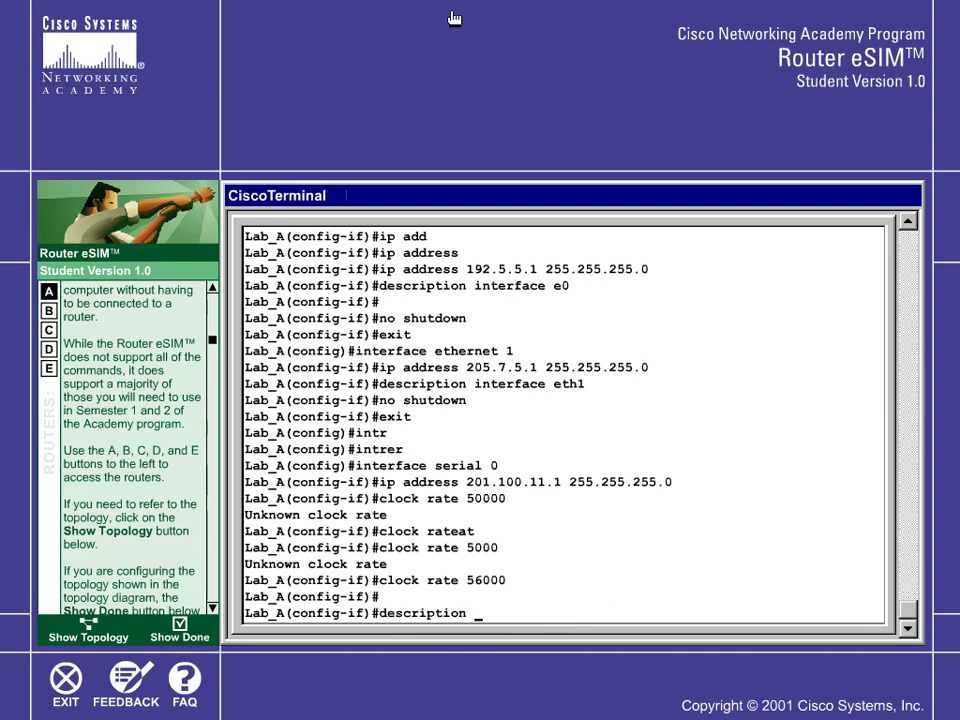
{"action": "type", "text": "face serial "}
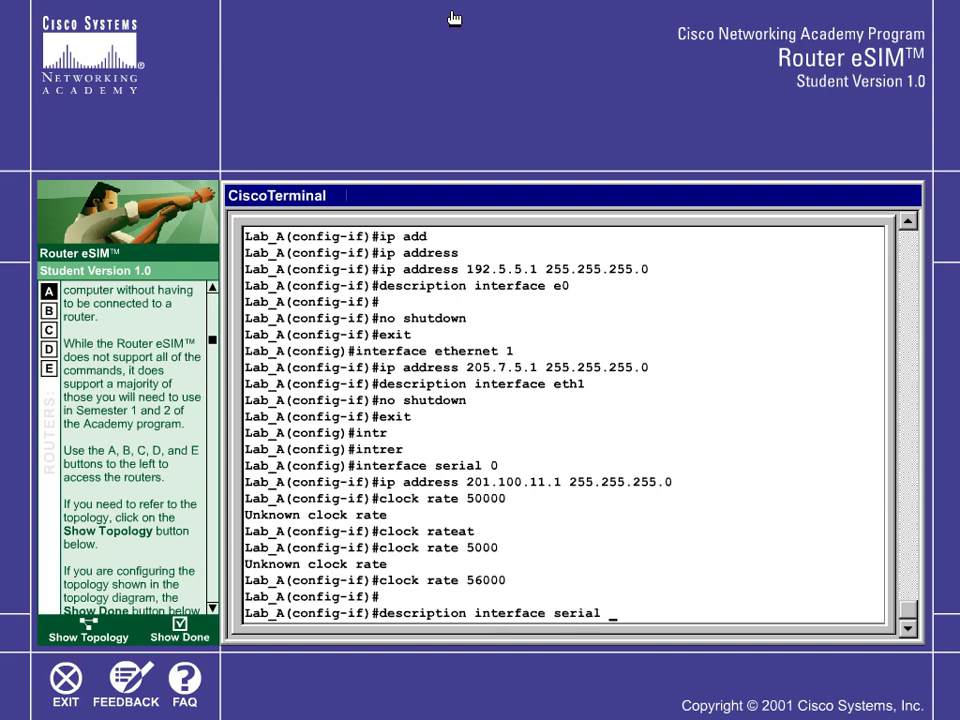
{"action": "type", "text": "0"}
{"action": "key", "text": "Return"}
{"action": "type", "text": "no shutdown"}
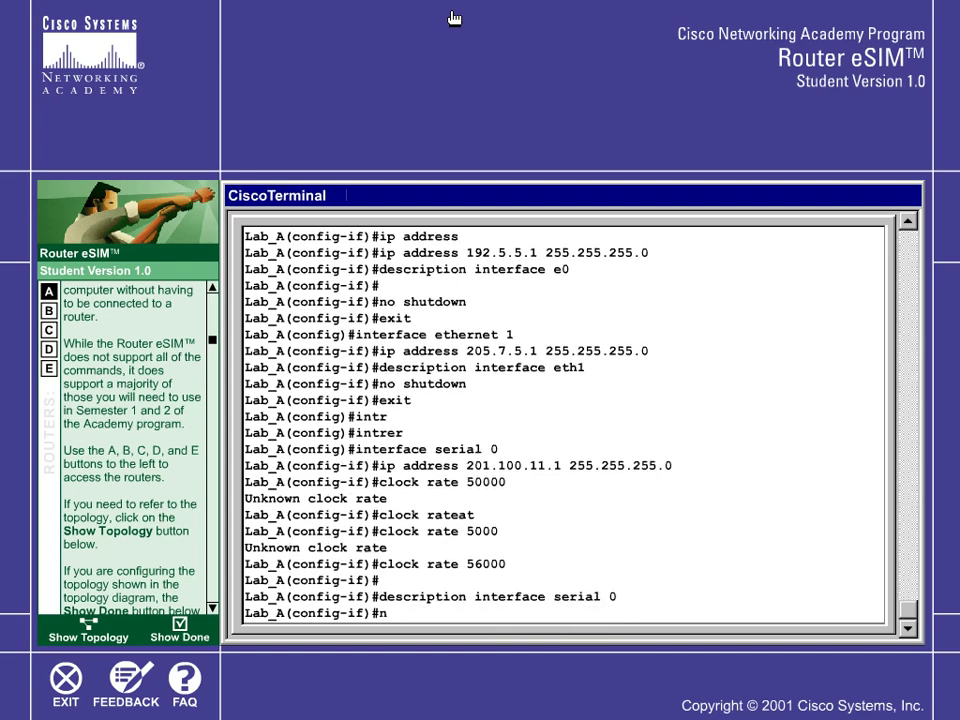
{"action": "key", "text": "Return"}
{"action": "key", "text": "Return"}
{"action": "key", "text": "Return"}
{"action": "key", "text": "Return"}
{"action": "key", "text": "Return"}
{"action": "key", "text": "Return"}
{"action": "key", "text": "Return"}
{"action": "key", "text": "Return"}
{"action": "key", "text": "Return"}
{"action": "key", "text": "Return"}
{"action": "key", "text": "Return"}
{"action": "key", "text": "Return"}
{"action": "key", "text": "Return"}
{"action": "key", "text": "Return"}
{"action": "key", "text": "Return"}
{"action": "key", "text": "Return"}
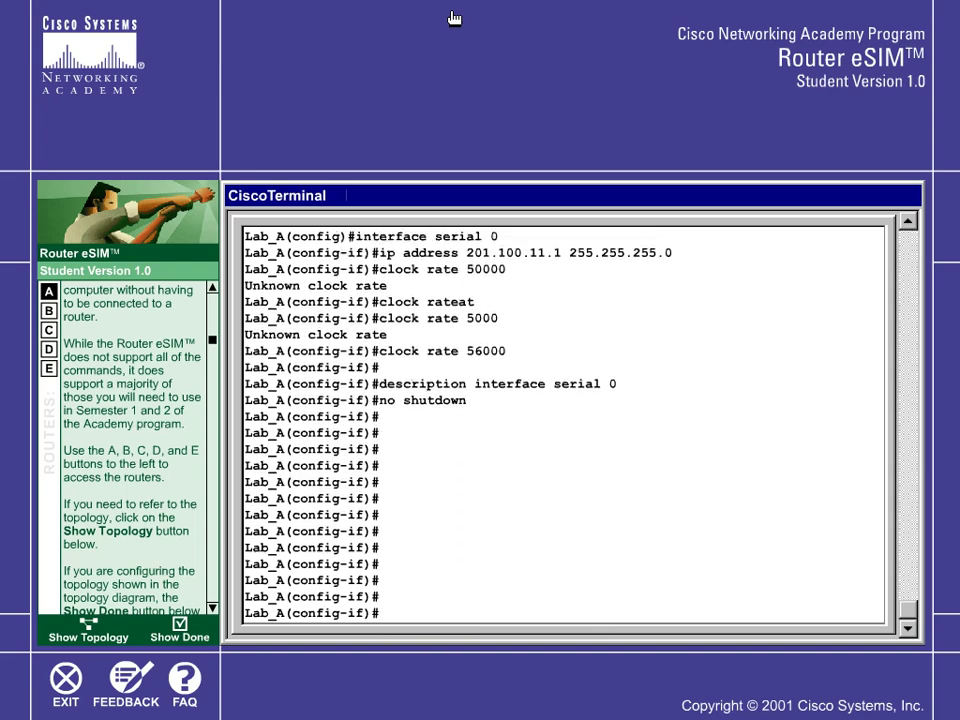
{"action": "type", "text": "exit"}
{"action": "key", "text": "Return"}
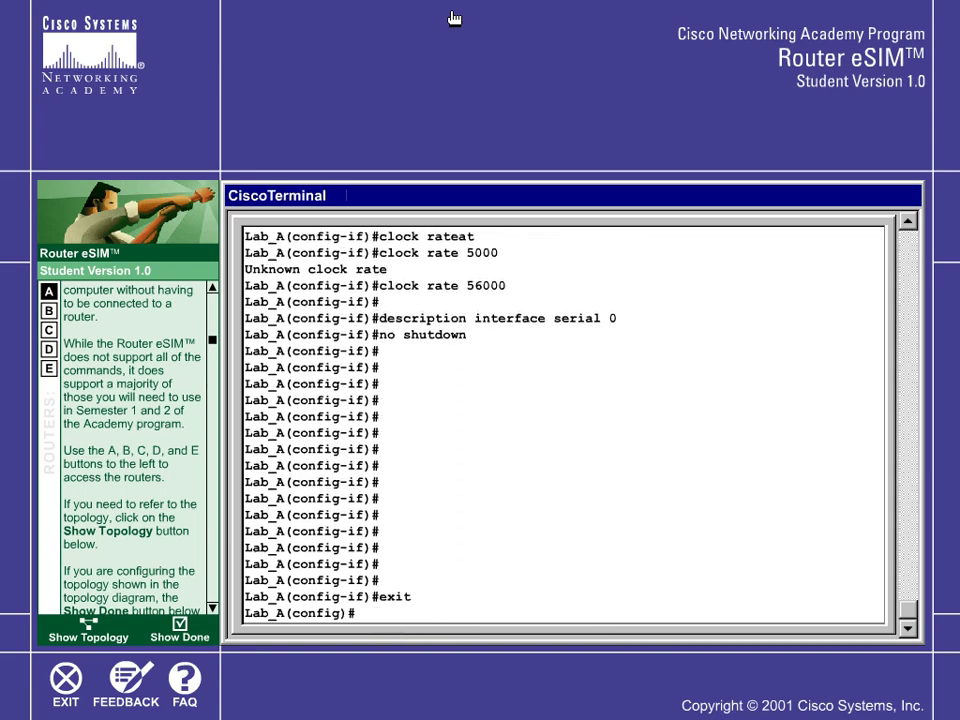
{"action": "type", "text": "exit"}
{"action": "key", "text": "Return"}
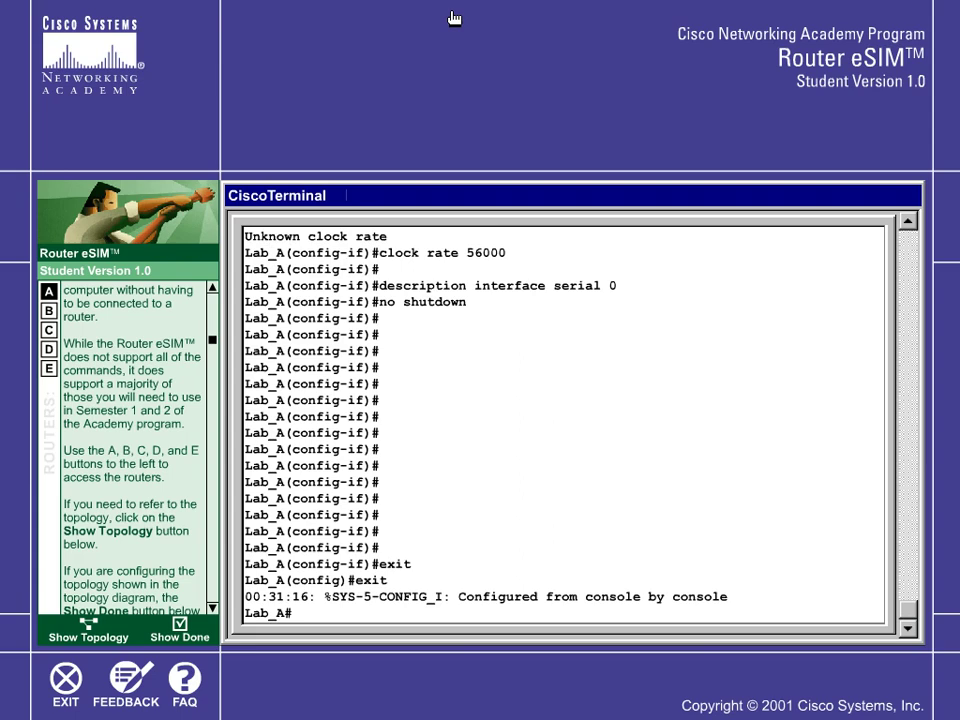
{"action": "type", "text": "sh ru"}
{"action": "key", "text": "Tab"}
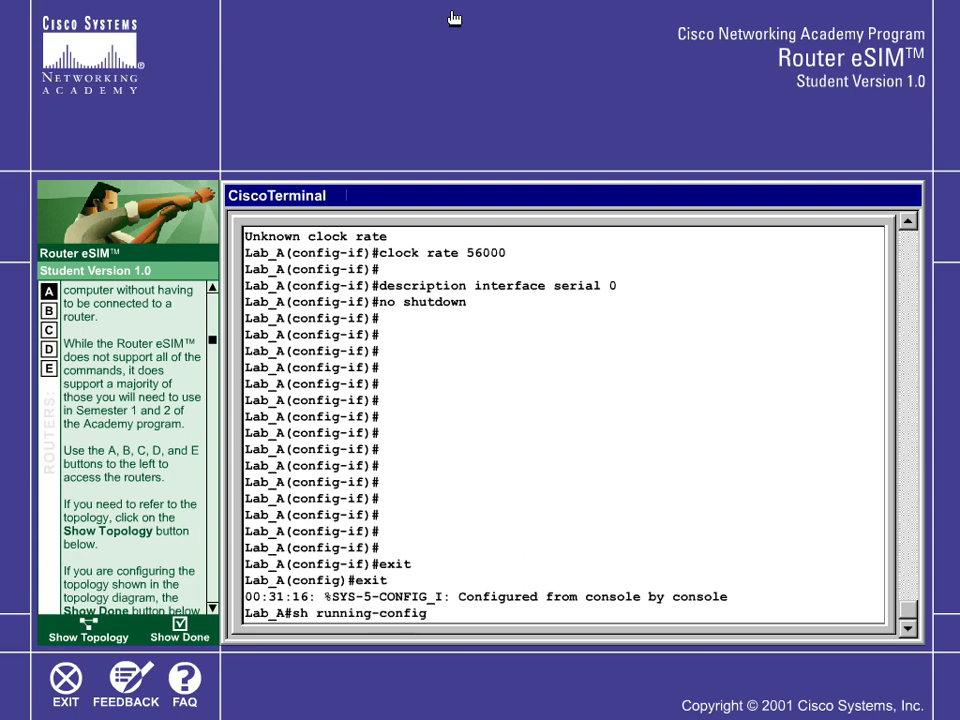
- List Lab_A's running configuration and review the Ethernet0, Ethernet1 and Serial0 sections
{"action": "key", "text": "Return"}
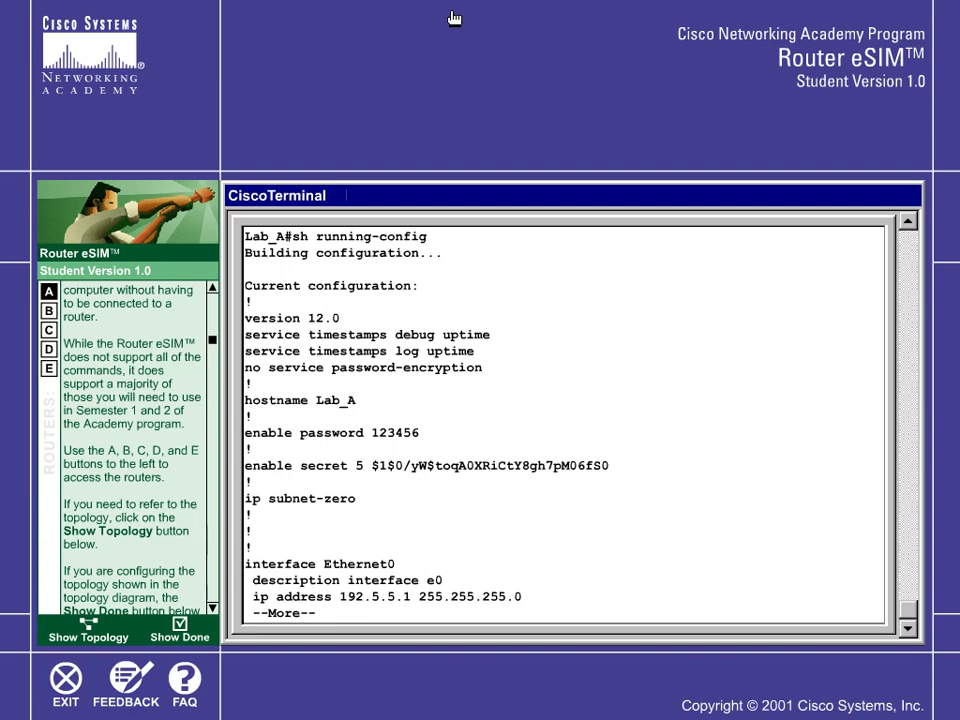
{"action": "key", "text": "space"}
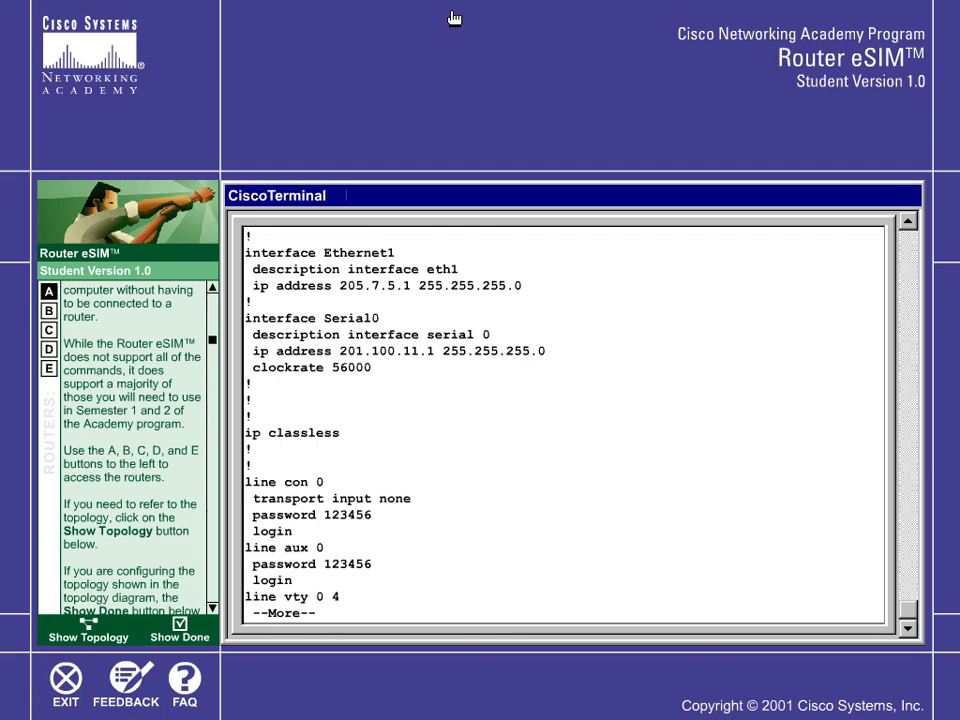
{"action": "left_click", "coordinate": [910, 222]}
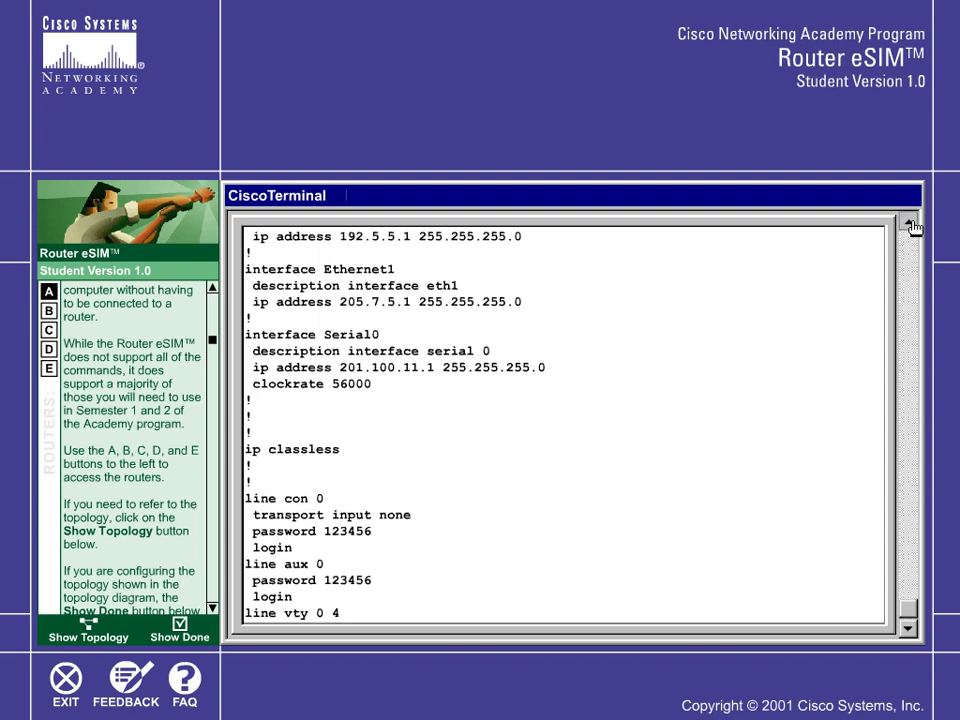
{"action": "left_click", "coordinate": [910, 222]}
{"action": "left_click", "coordinate": [910, 222]}
{"action": "left_click", "coordinate": [910, 222]}
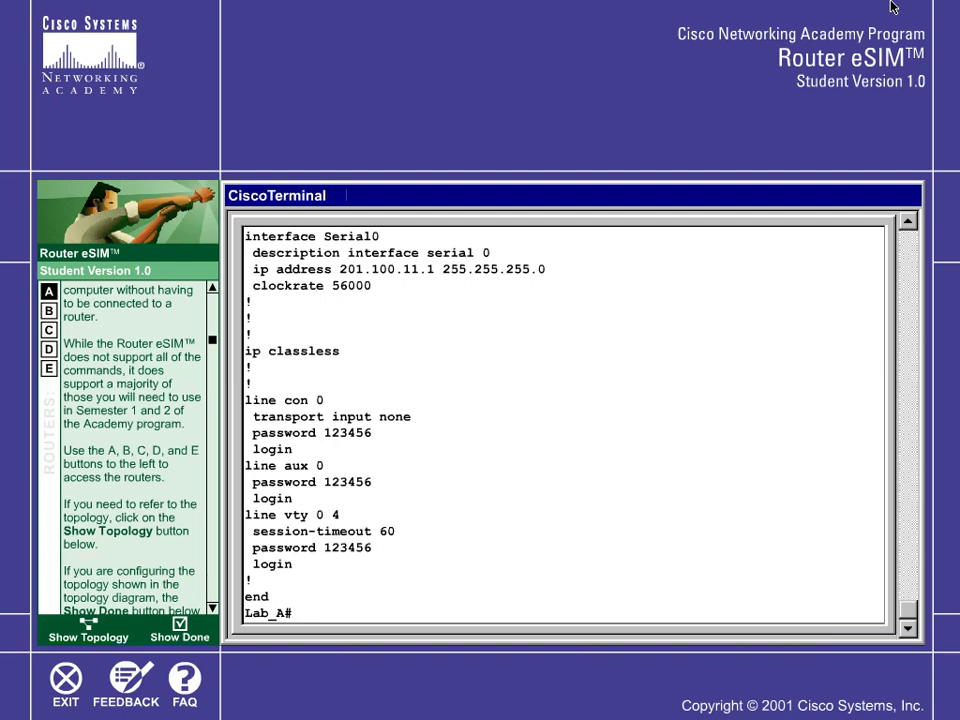
{"action": "type", "text": "cop run startup-config"}
- Copy the running config to startup-config under the default filename, then display the topology diagram
{"action": "key", "text": "Return"}
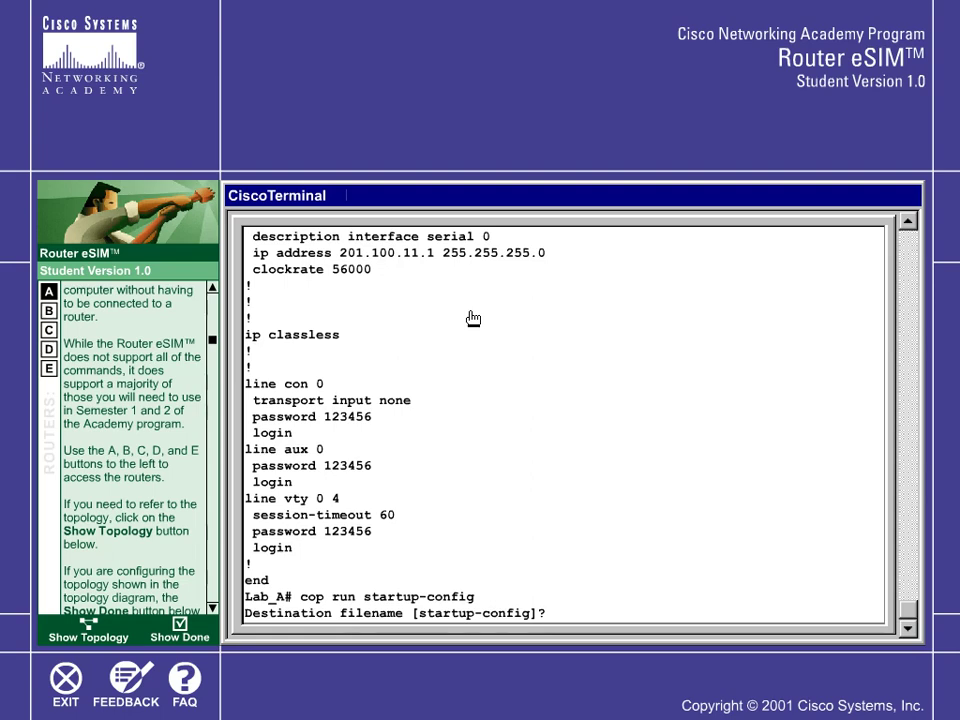
{"action": "key", "text": "Return"}
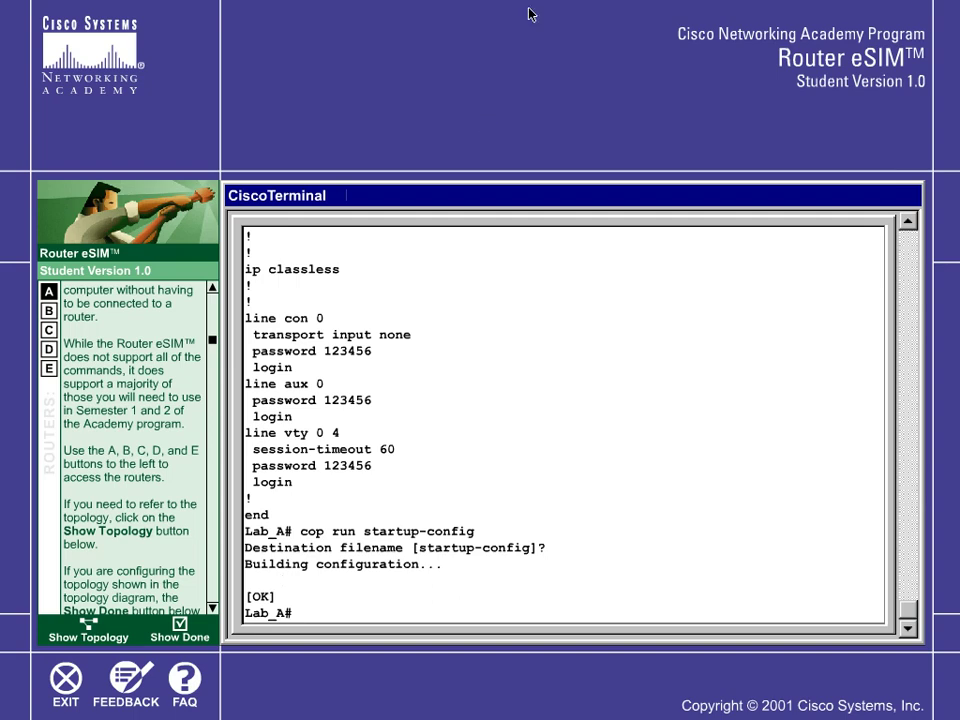
{"action": "left_click", "coordinate": [88, 632]}
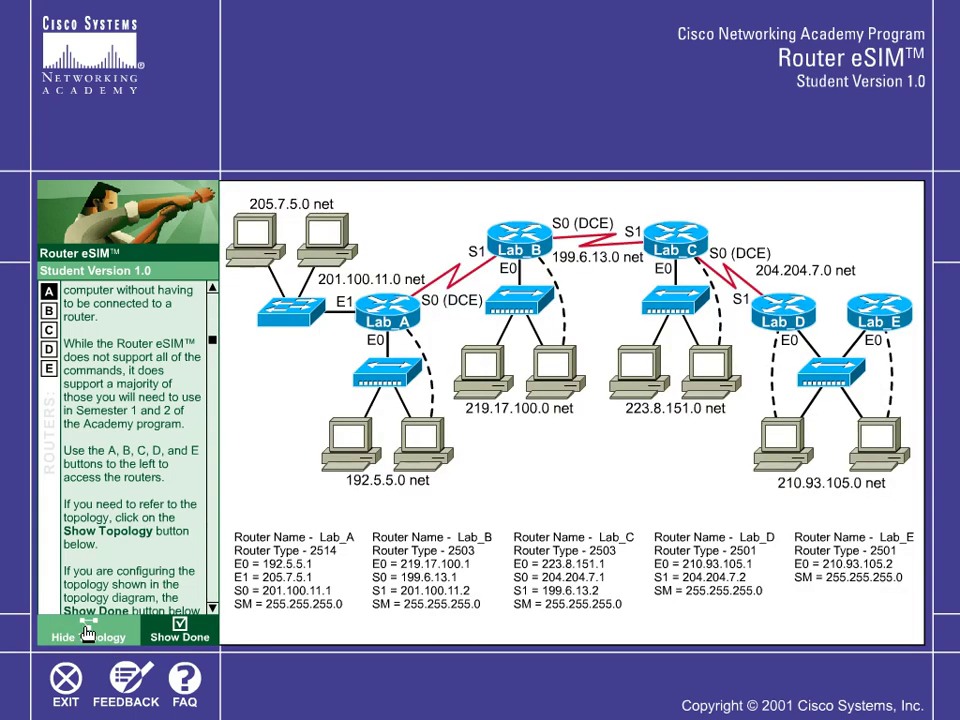